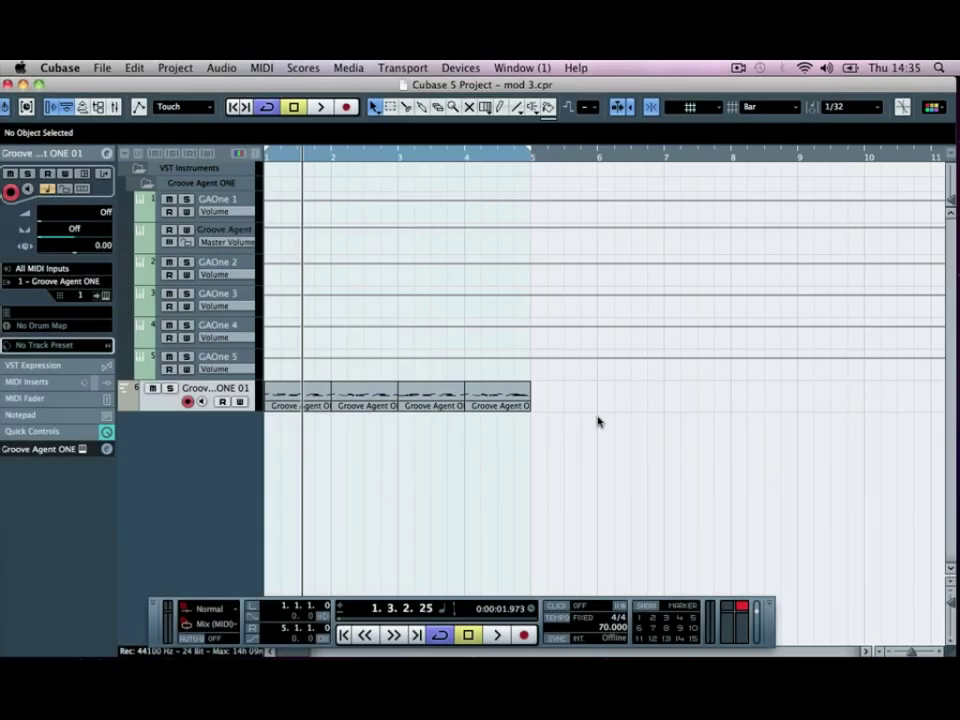
# Step: Select the first Groove Agent ONE 01 part on track 6
pyautogui.click(292, 396)
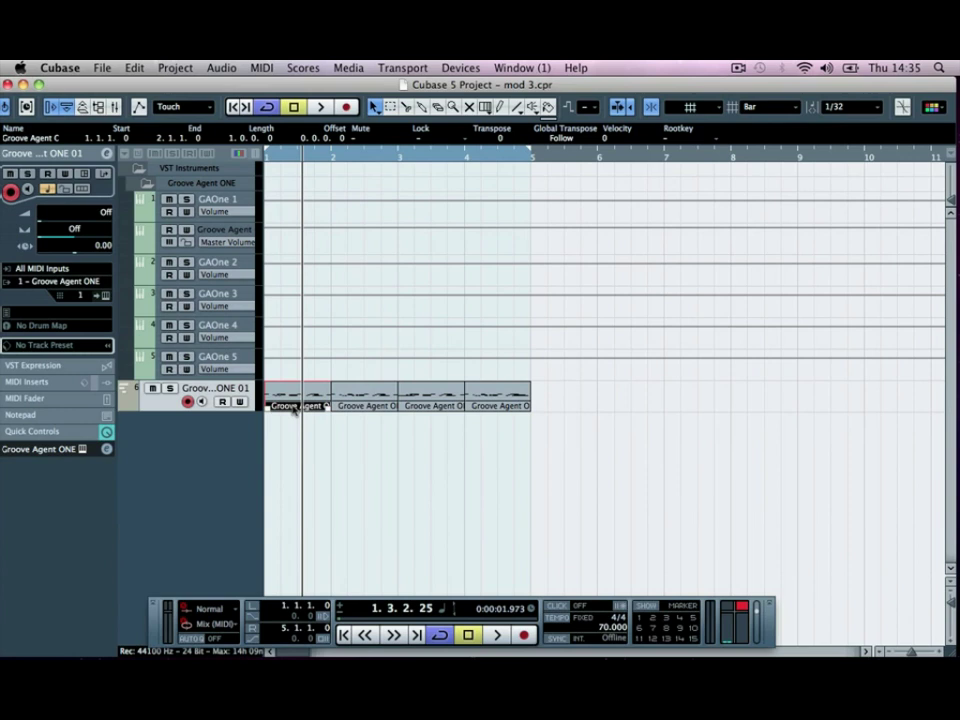
# Step: Draw a D#2 note into the Groove Agent ONE 01 part with the Draw tool
pyautogui.doubleClick(283, 396)
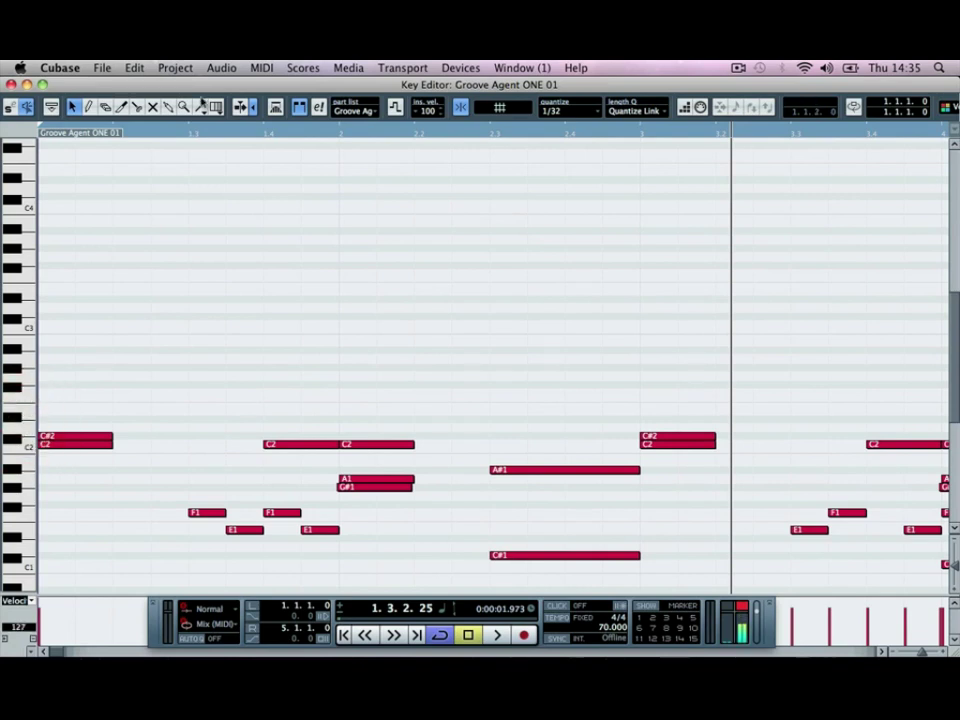
pyautogui.click(88, 107)
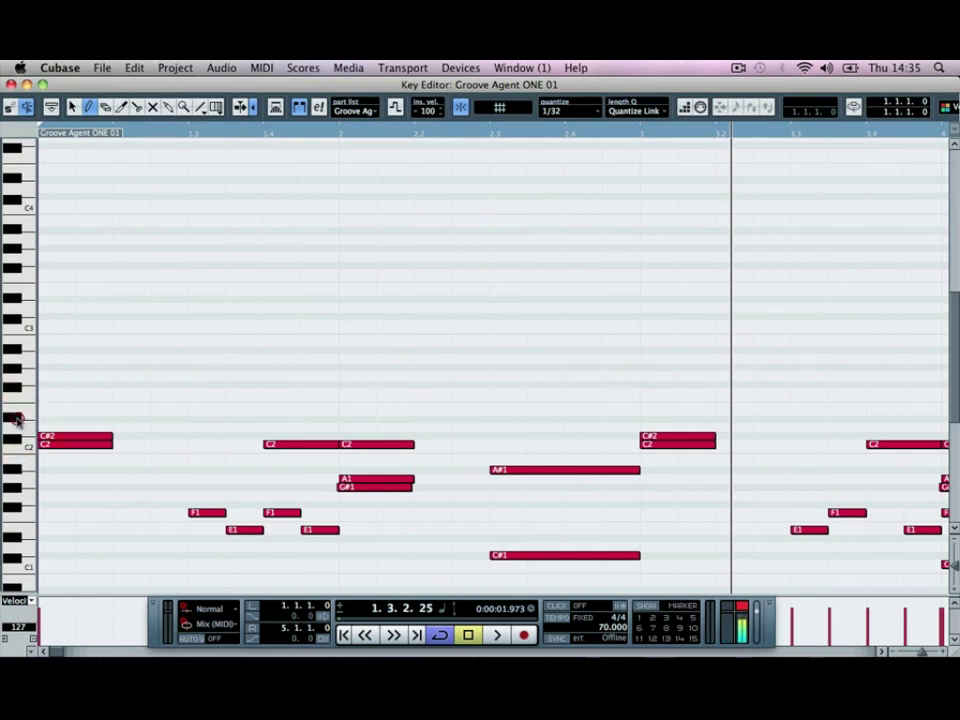
pyautogui.click(120, 417)
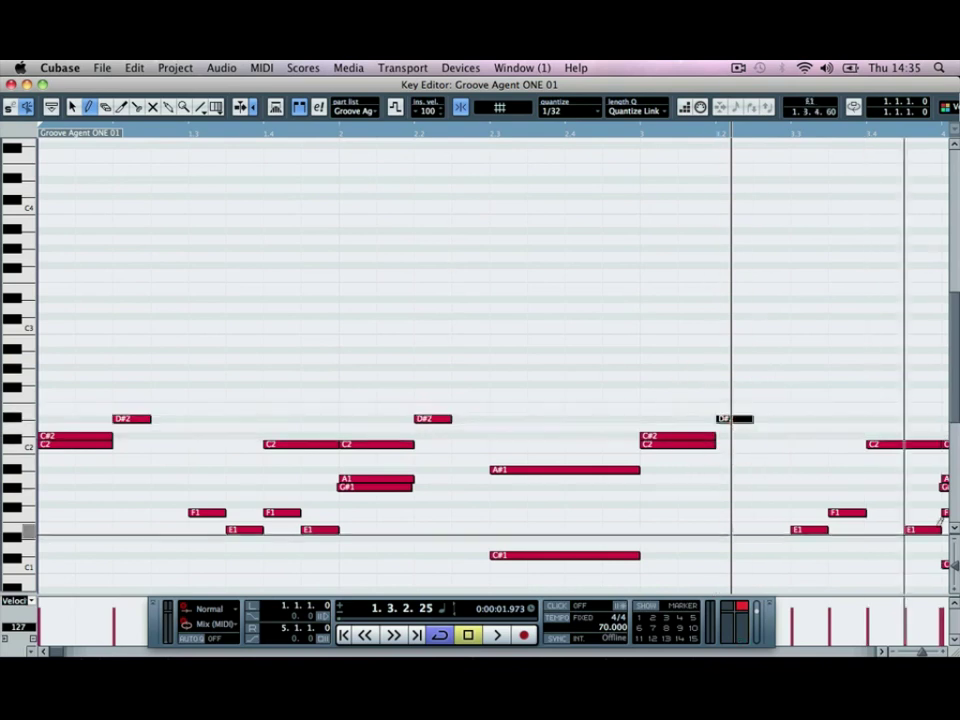
pyautogui.click(882, 652)
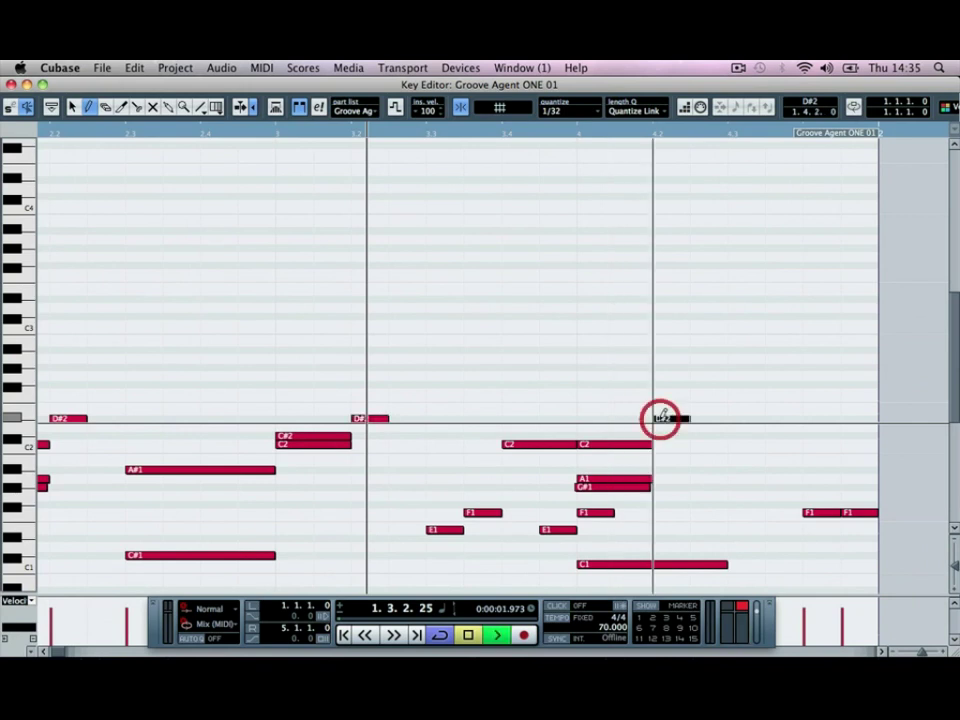
pyautogui.scroll(1, 411, 327)
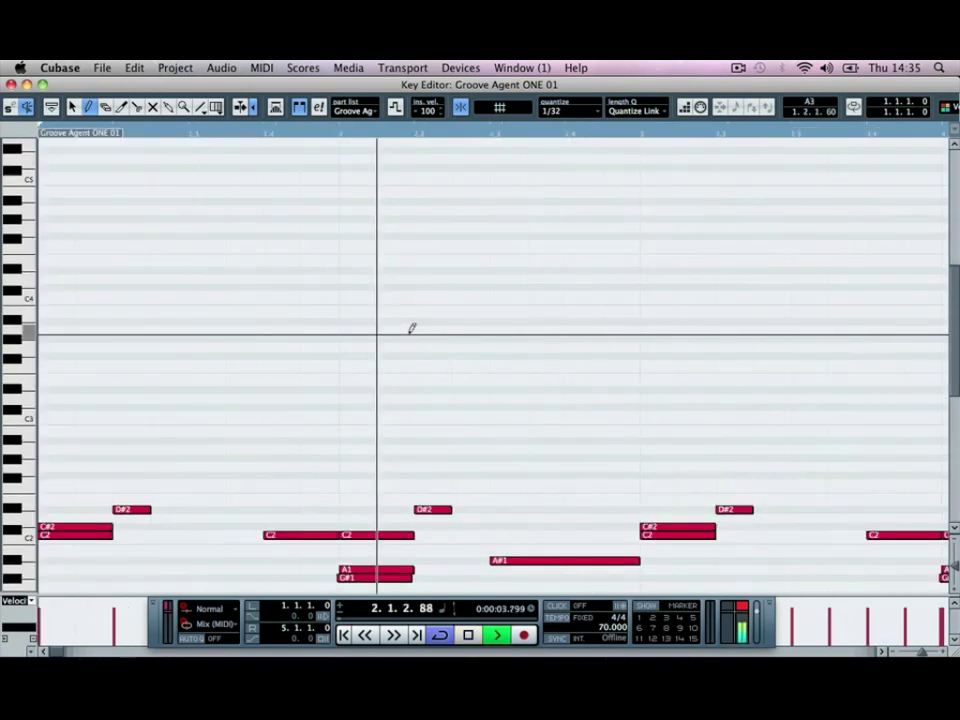
pyautogui.scroll(-4, 411, 328)
# Step: Reopen the part from the project start and audition the drum pitches on the keyboard
pyautogui.click(11, 84)
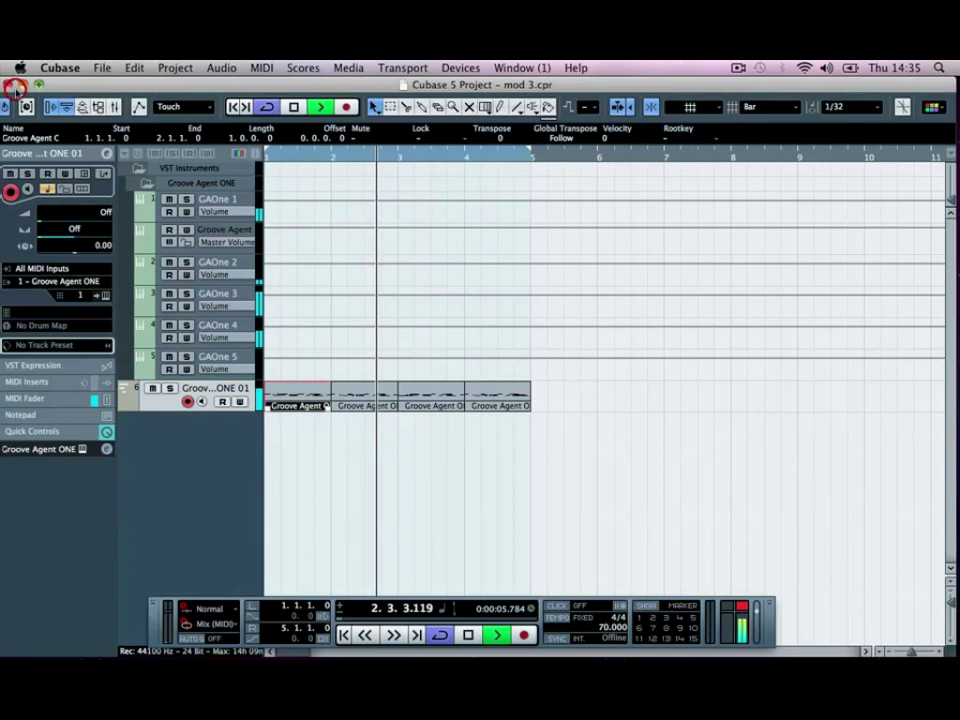
pyautogui.click(302, 404)
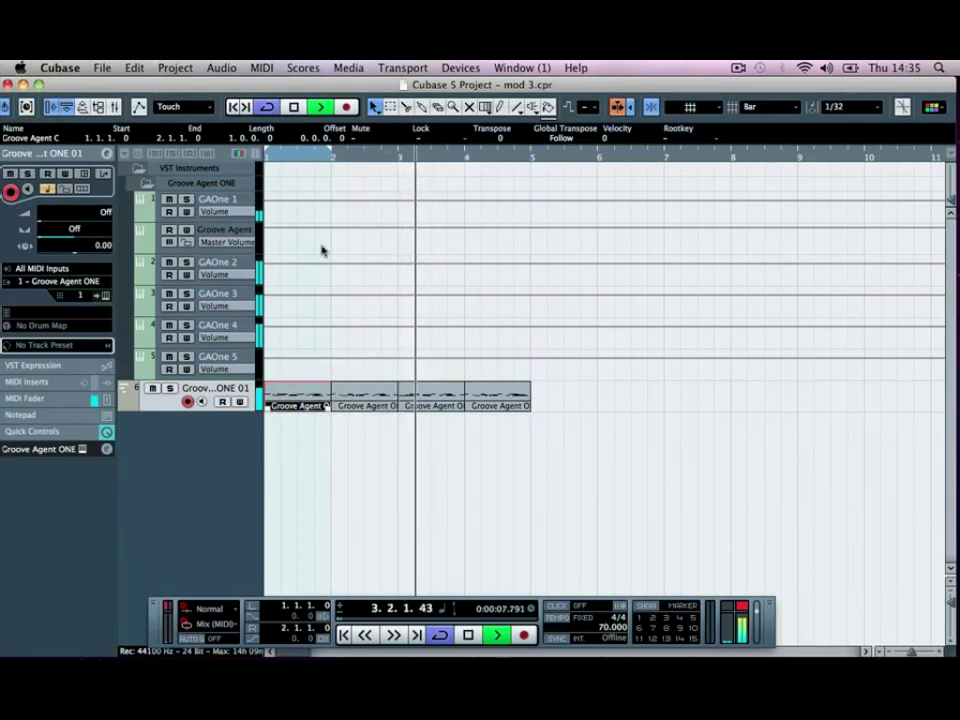
pyautogui.click(270, 153)
pyautogui.doubleClick(291, 401)
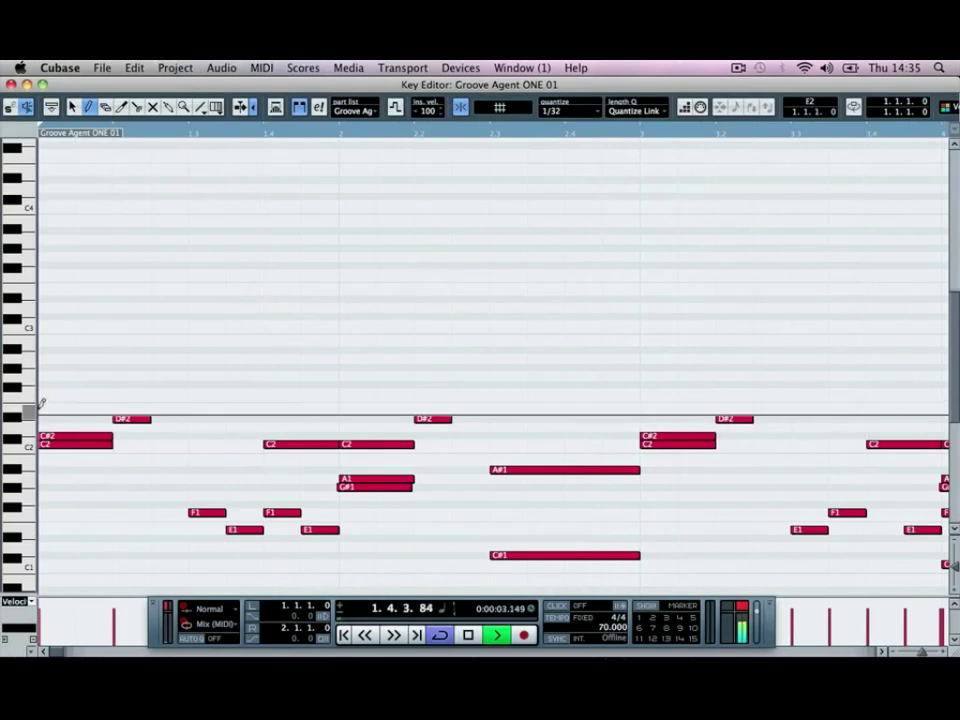
pyautogui.click(21, 428)
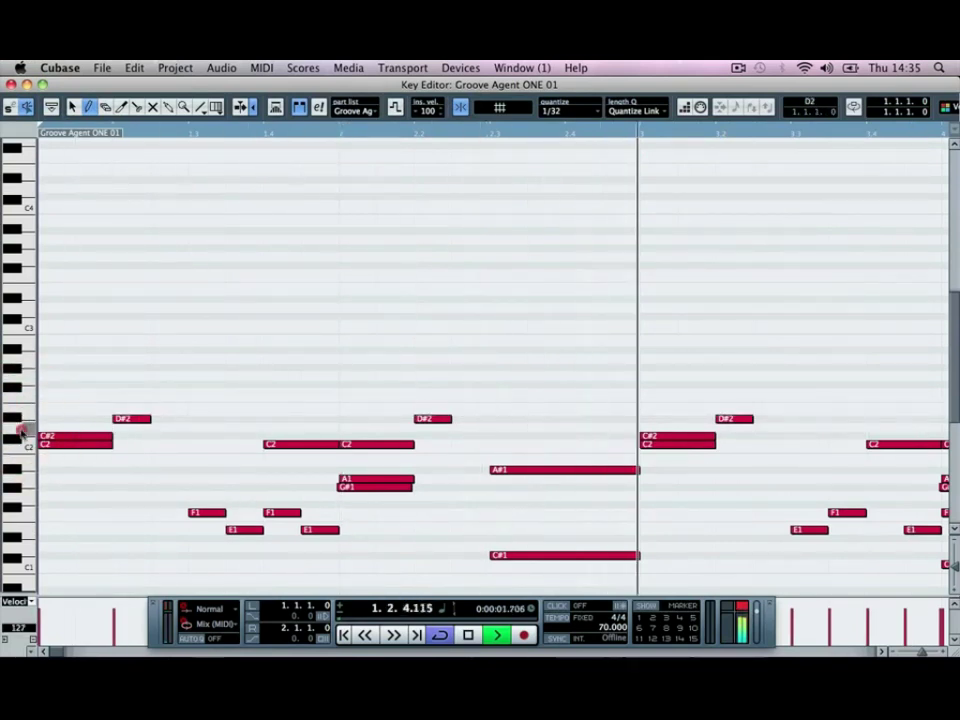
pyautogui.click(22, 432)
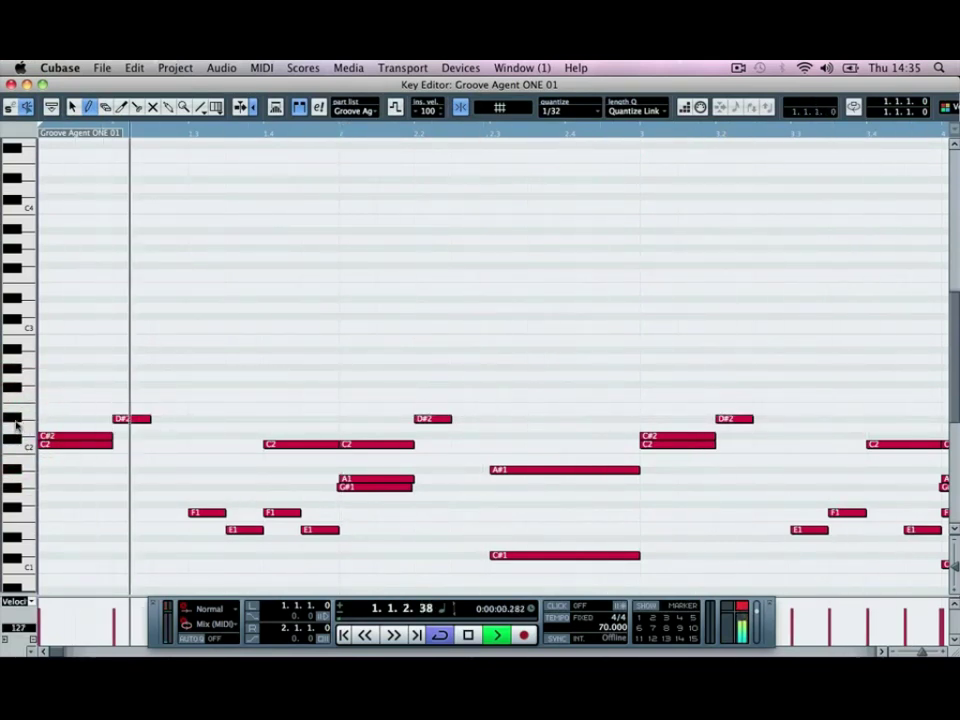
pyautogui.click(15, 412)
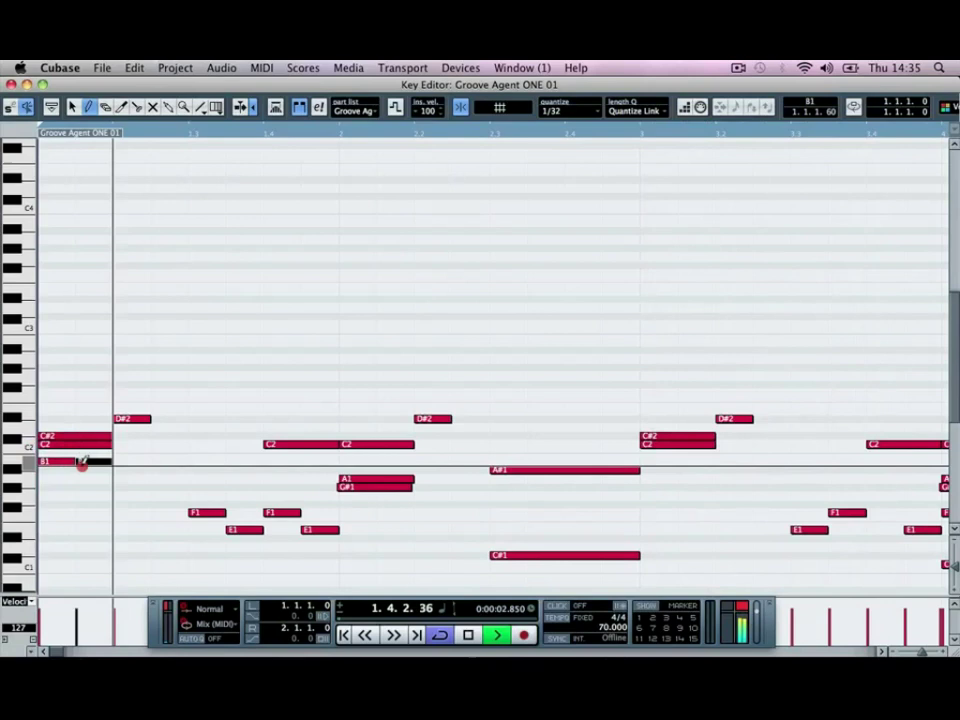
# Step: Draw six B1 eighth notes across the first bar
pyautogui.click(135, 461)
pyautogui.click(160, 463)
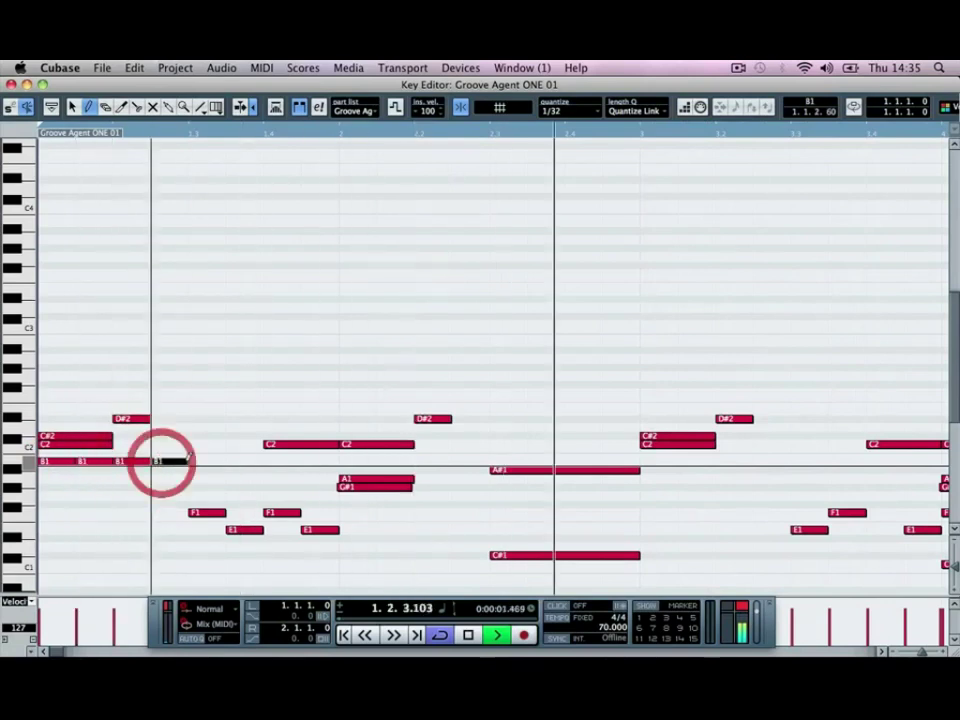
pyautogui.click(192, 461)
pyautogui.click(230, 461)
pyautogui.click(268, 461)
pyautogui.click(306, 461)
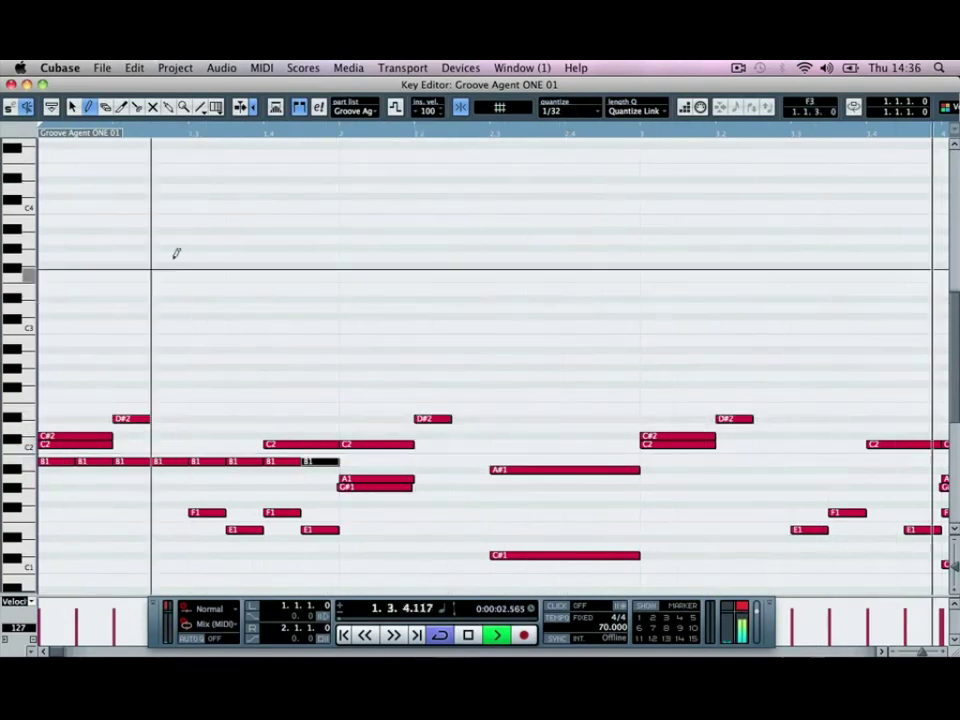
# Step: Alt-drag copies of the B1 row through to the part end and close the Key Editor
pyautogui.click(73, 108)
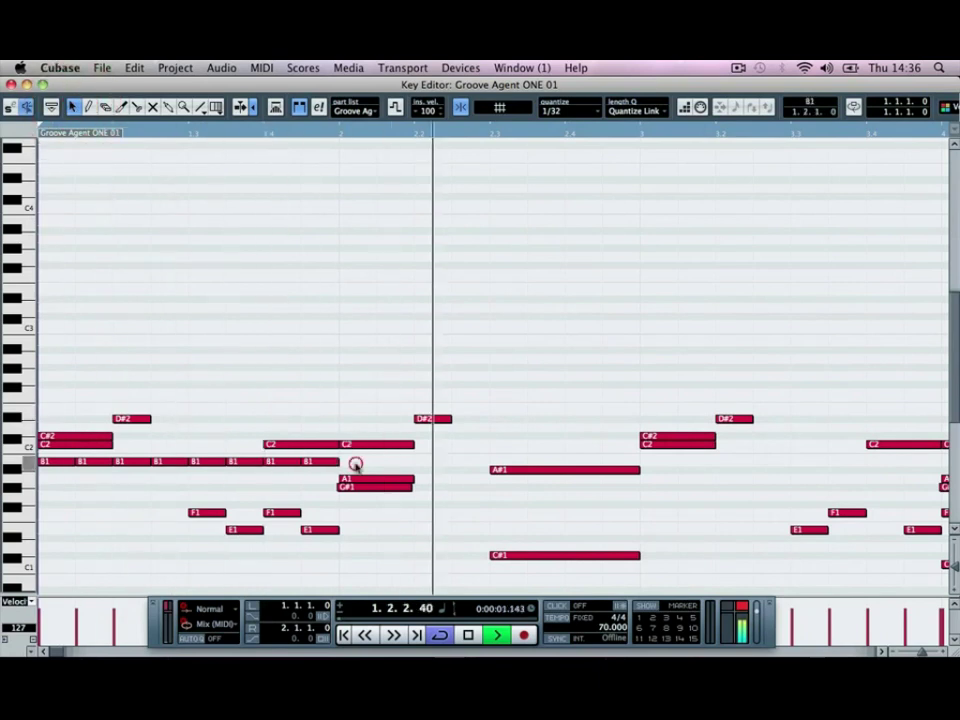
pyautogui.click(59, 464)
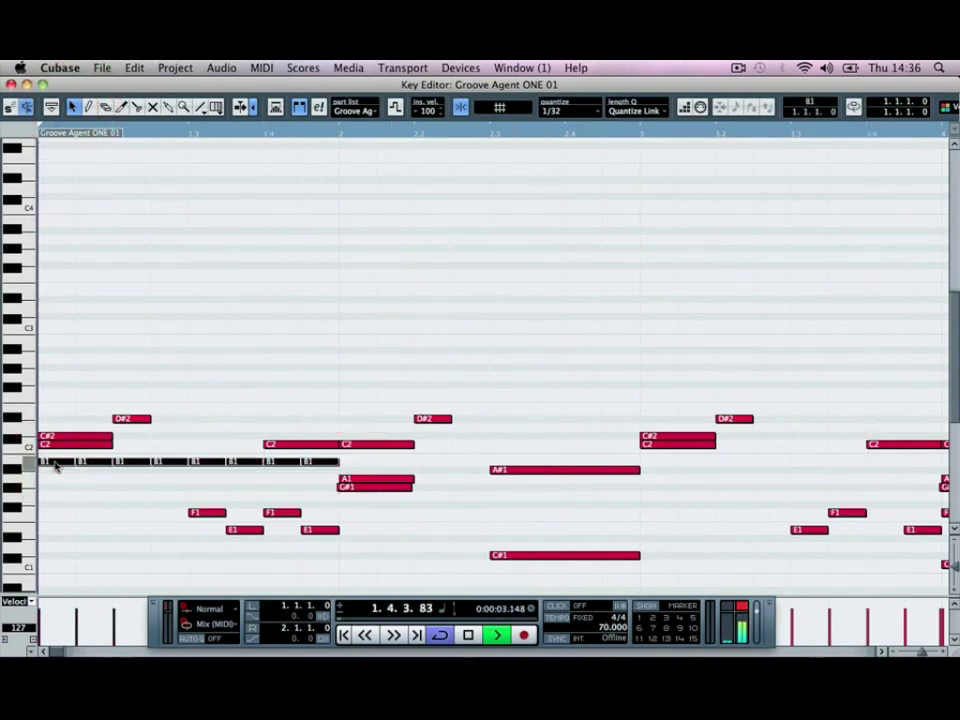
pyautogui.moveTo(56, 465); pyautogui.dragTo(362, 462)
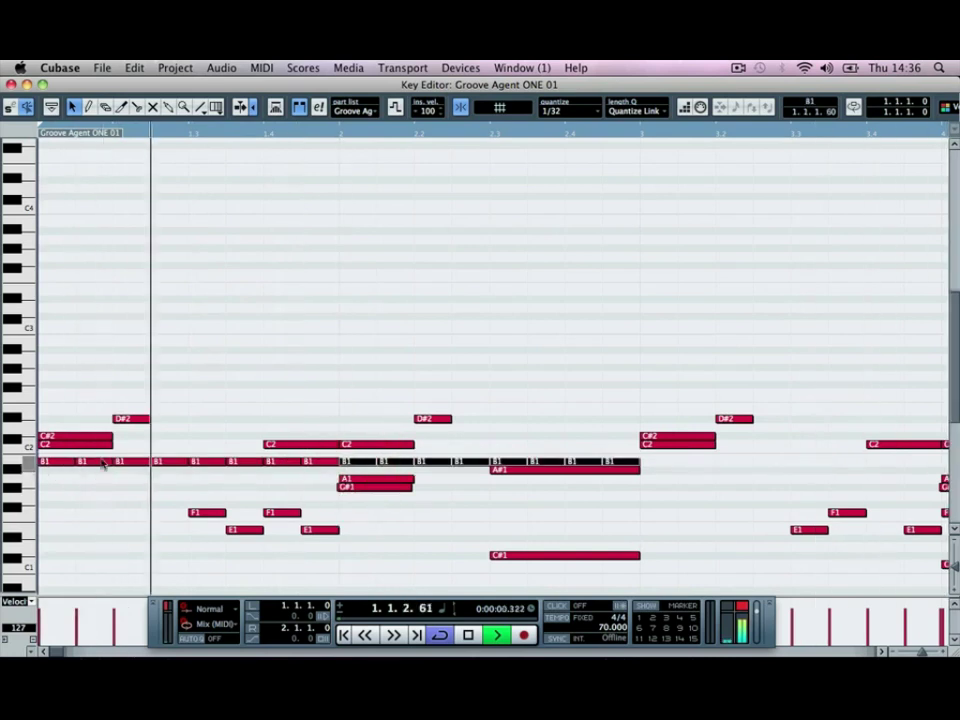
pyautogui.moveTo(350, 466); pyautogui.dragTo(648, 462)
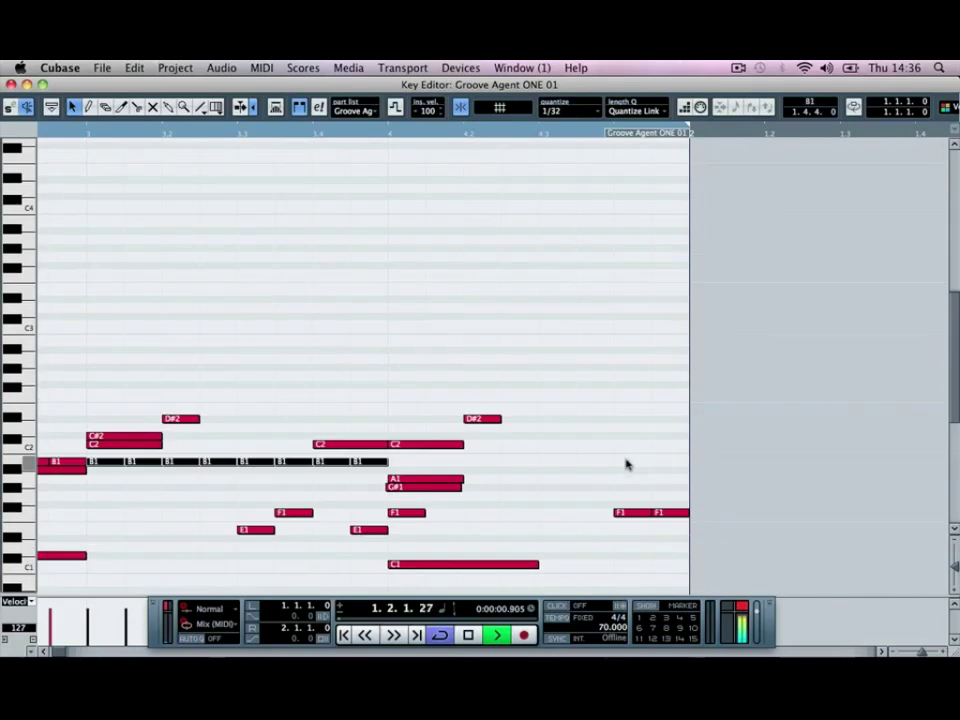
pyautogui.moveTo(110, 467); pyautogui.dragTo(400, 467)
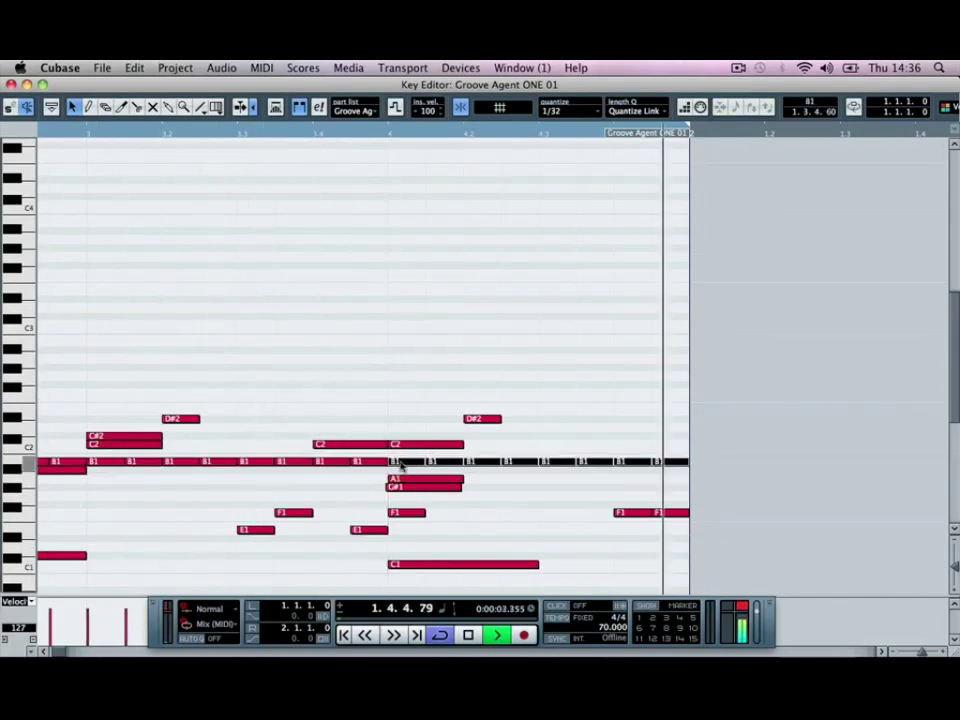
pyautogui.click(10, 84)
pyautogui.click(381, 464)
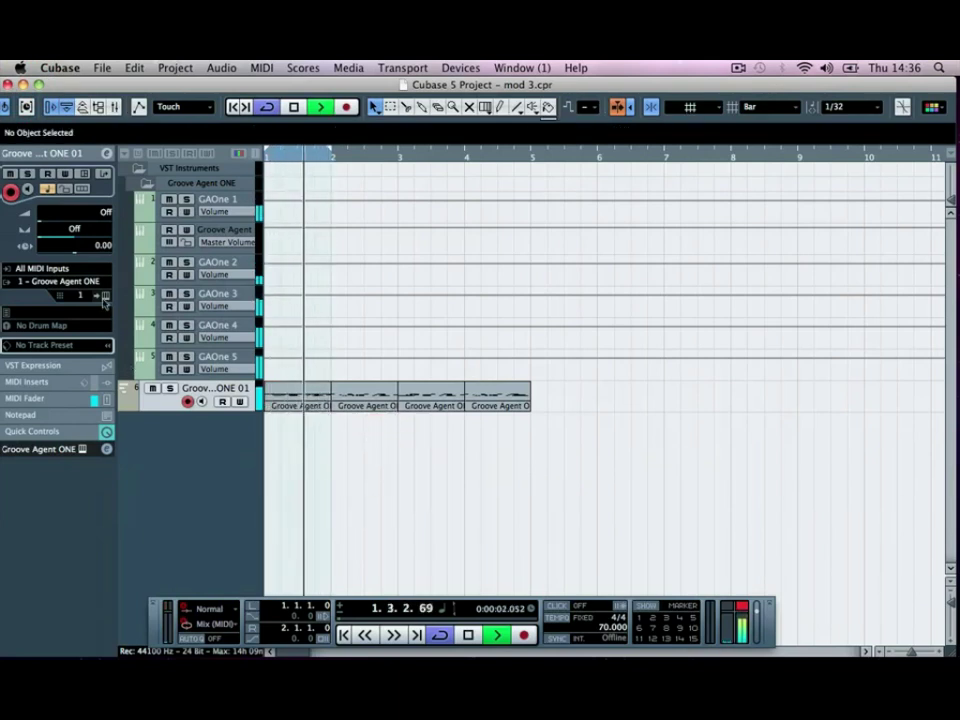
# Step: Open Groove Agent ONE and shorten the Hat Open pad's amplifier release
pyautogui.click(105, 297)
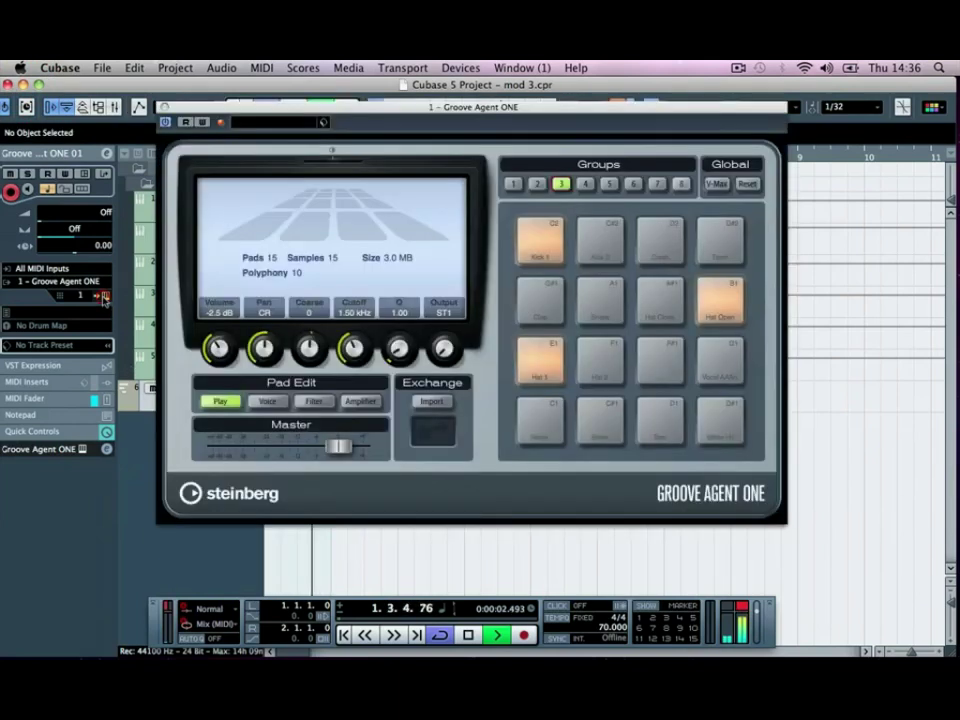
pyautogui.click(716, 304)
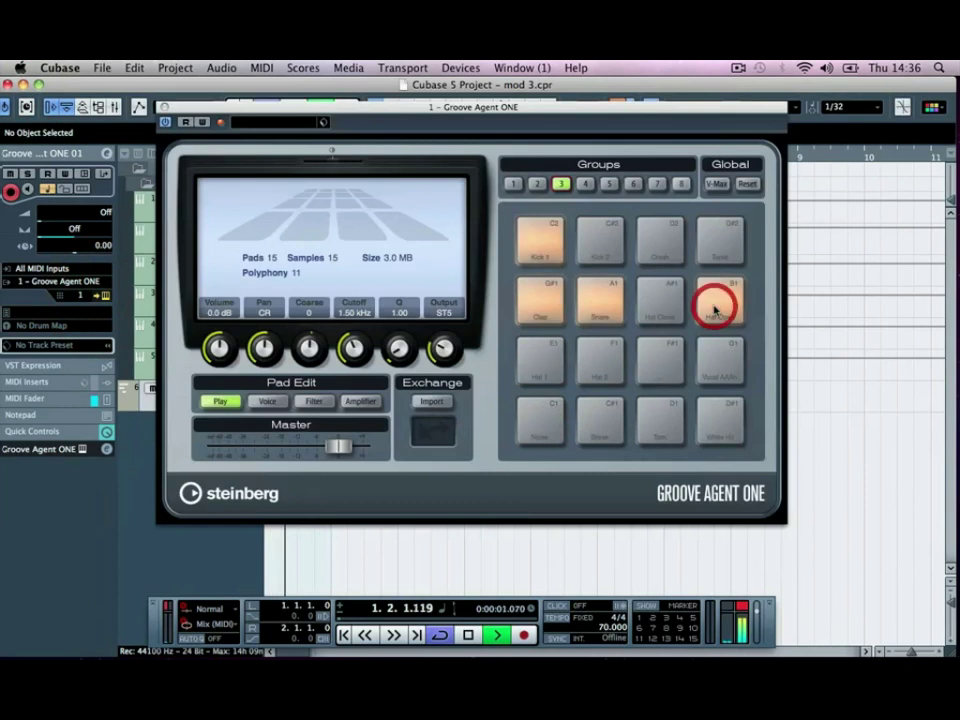
pyautogui.click(356, 402)
pyautogui.click(727, 313)
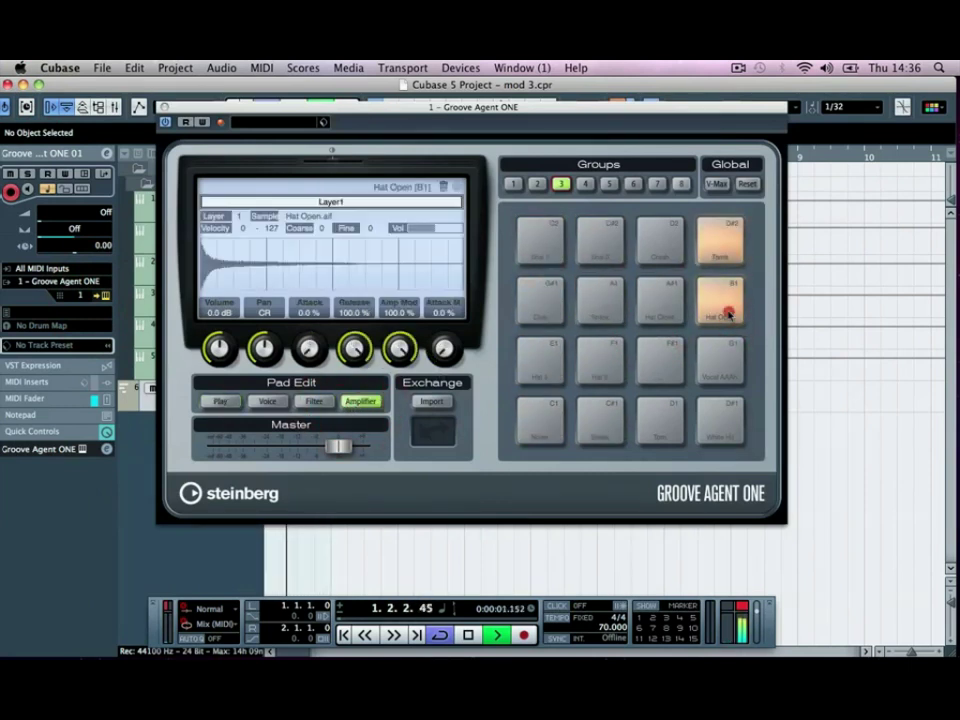
pyautogui.click(356, 400)
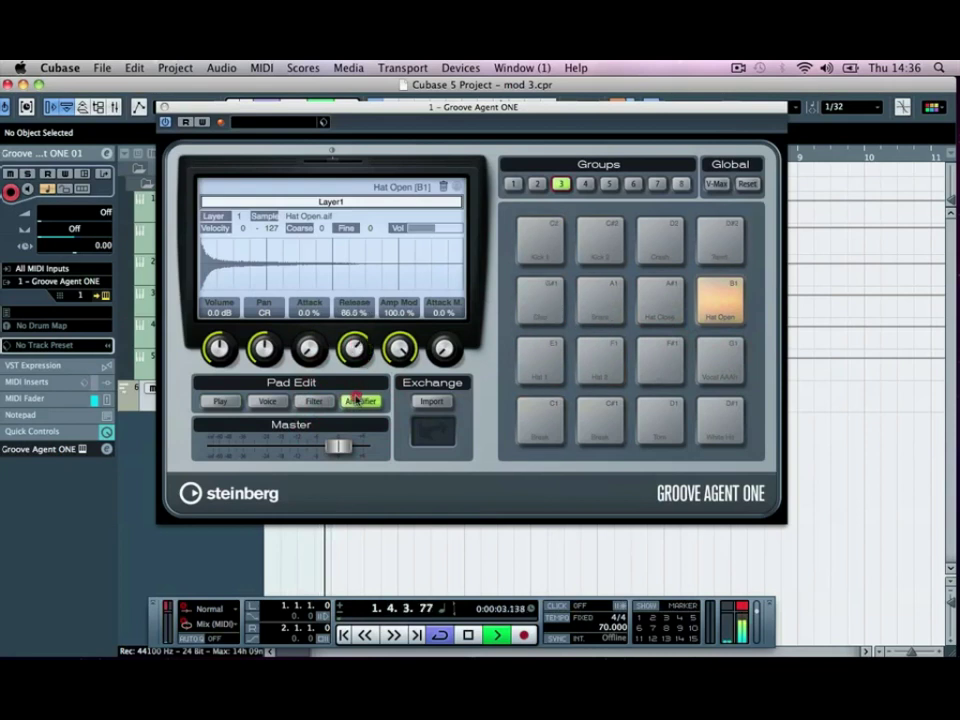
pyautogui.moveTo(354, 346); pyautogui.dragTo(355, 355)
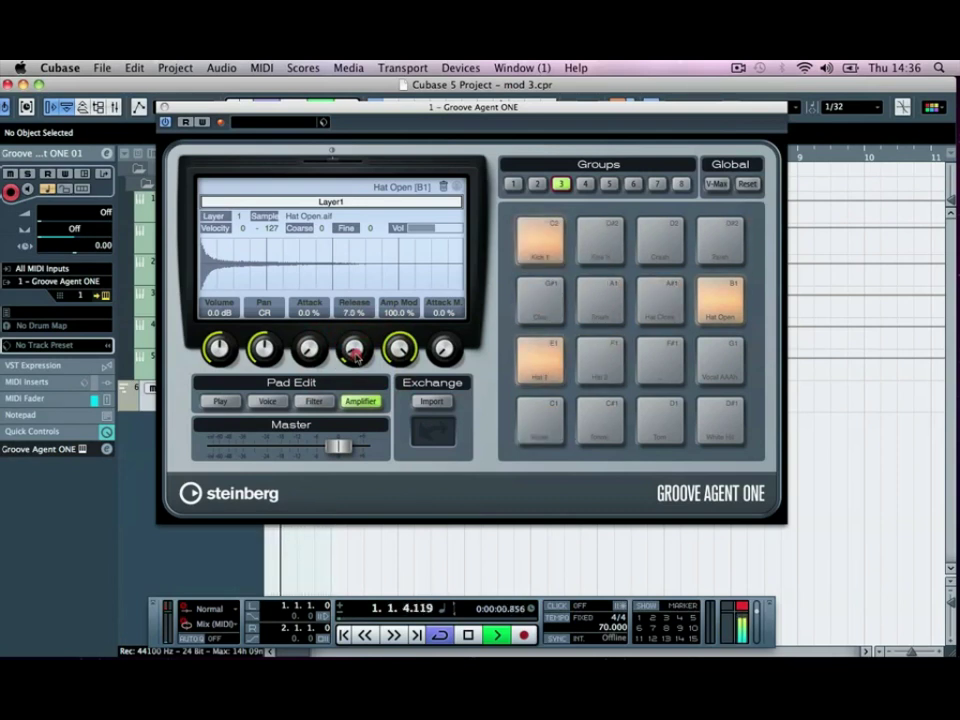
# Step: Set the Hat Open pad's filter to high-pass with a 6.30 kHz cutoff
pyautogui.click(314, 401)
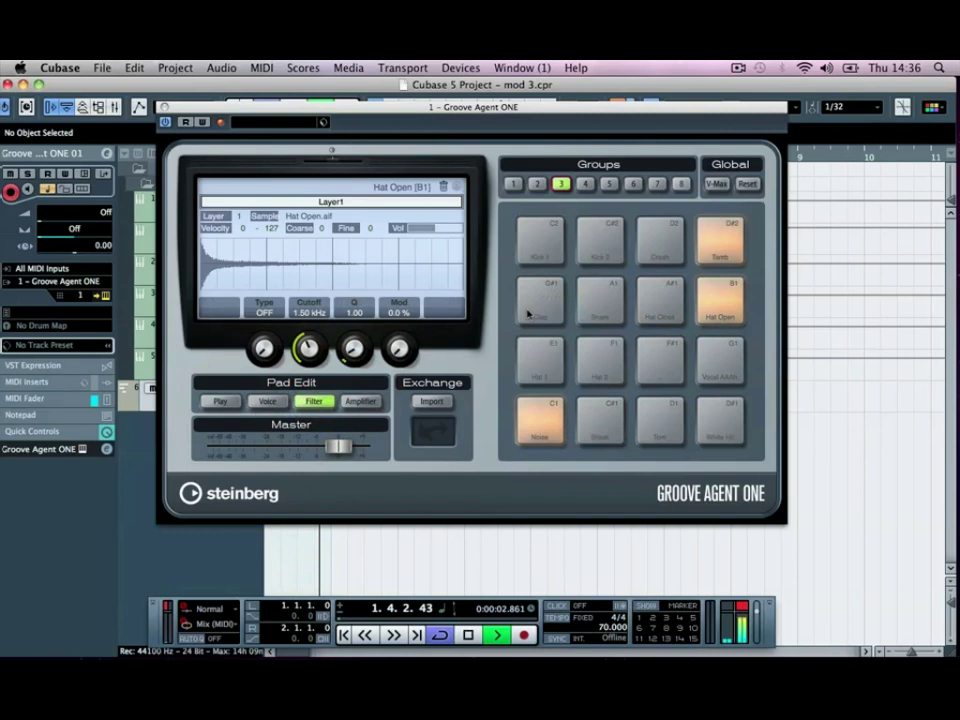
pyautogui.click(726, 298)
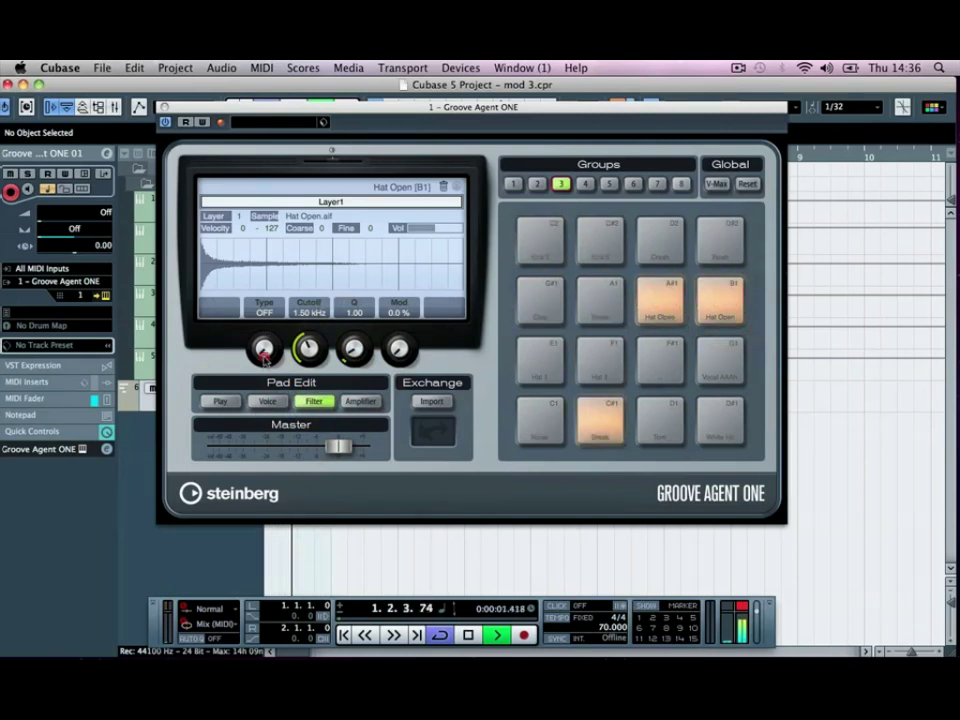
pyautogui.moveTo(264, 352); pyautogui.dragTo(262, 277)
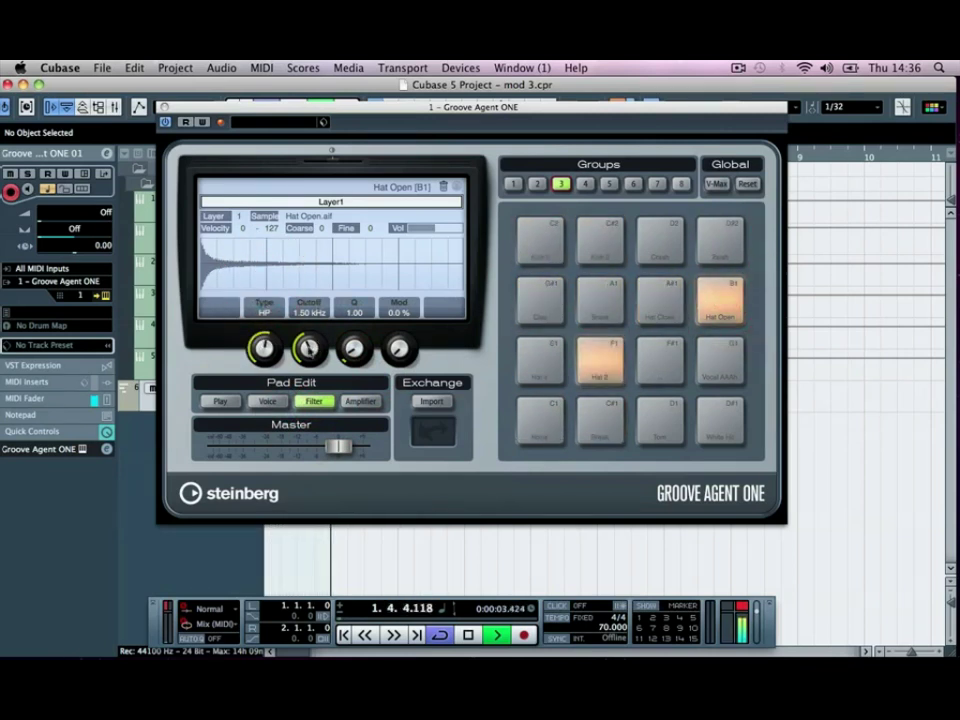
pyautogui.moveTo(309, 347)
pyautogui.mouseDown()
pyautogui.moveTo(304, 261)
pyautogui.moveTo(310, 341)
pyautogui.mouseUp()
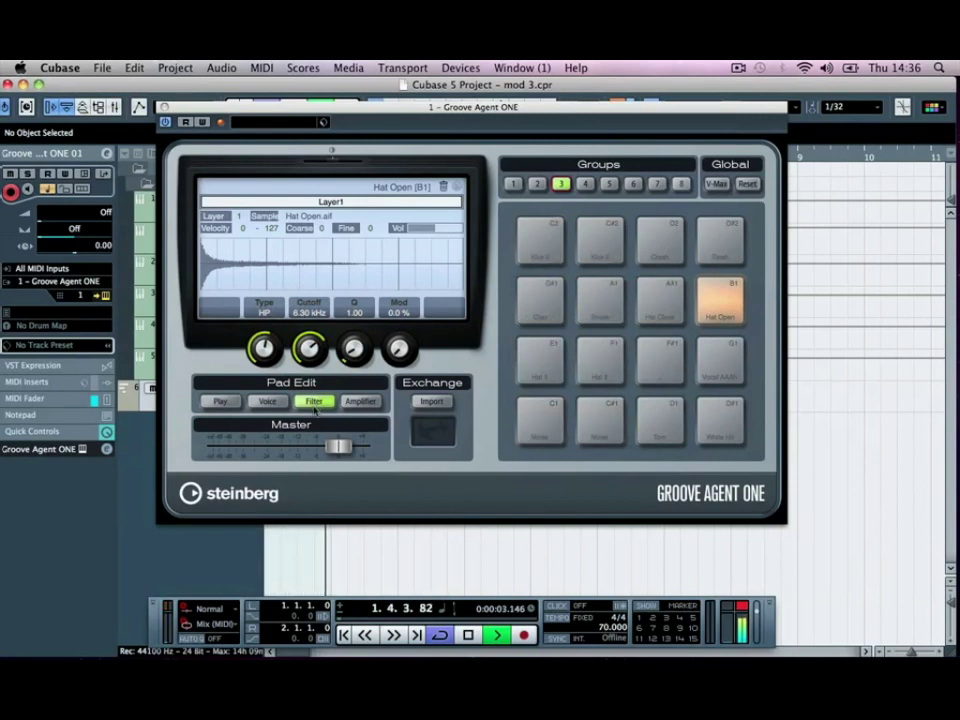
pyautogui.click(210, 402)
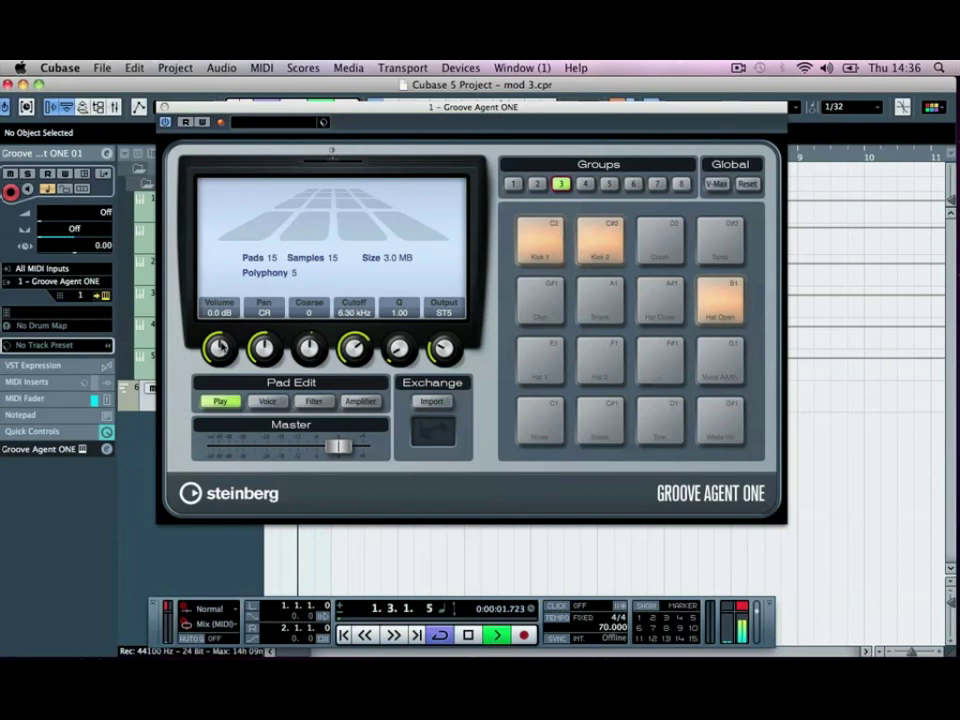
# Step: Lower the Hat Open pad to -13 dB and the Tamb pad to -10 dB
pyautogui.click(712, 302)
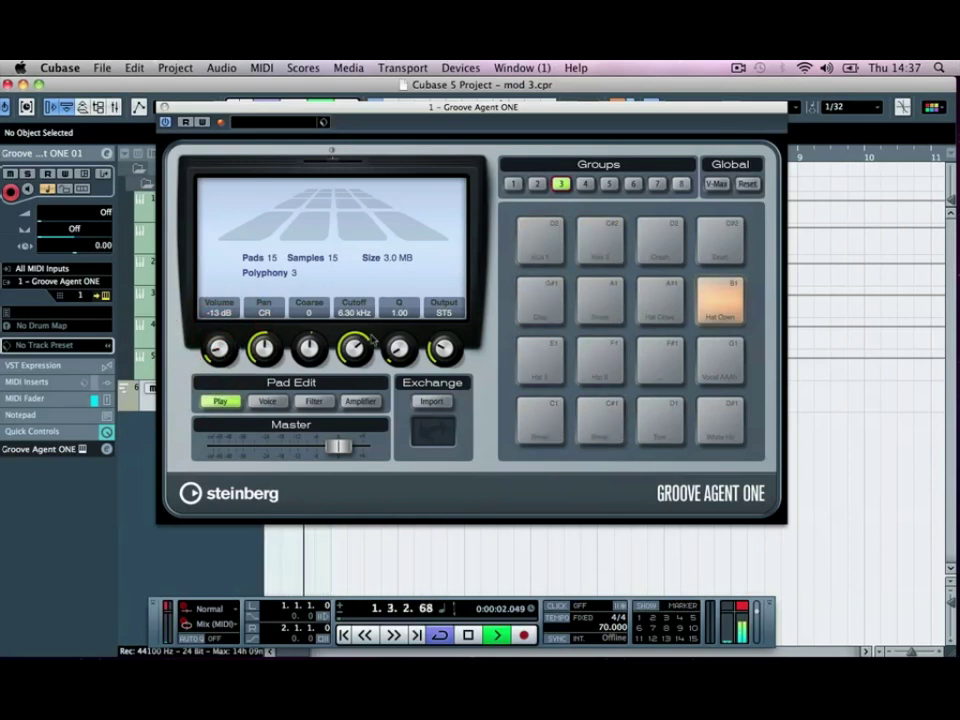
pyautogui.click(719, 250)
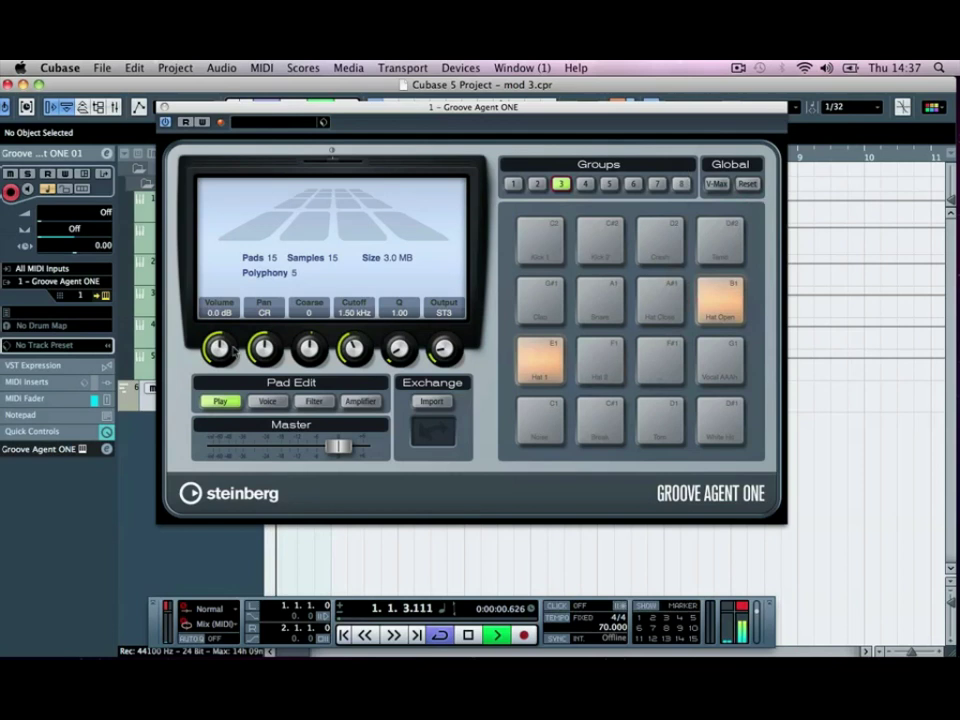
pyautogui.moveTo(218, 348); pyautogui.dragTo(214, 401)
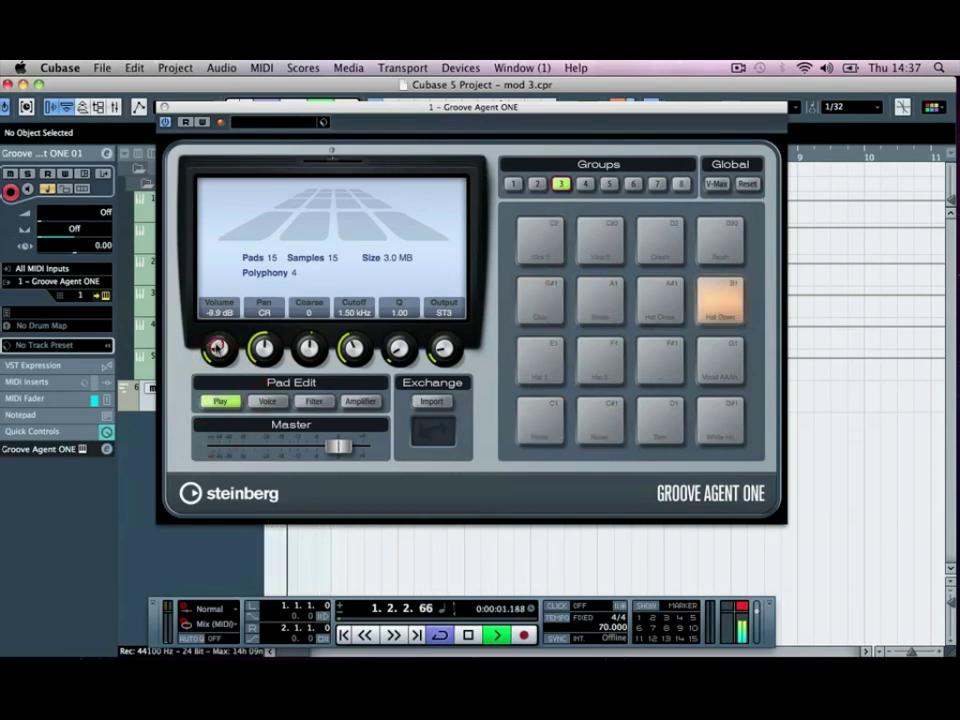
pyautogui.click(218, 350)
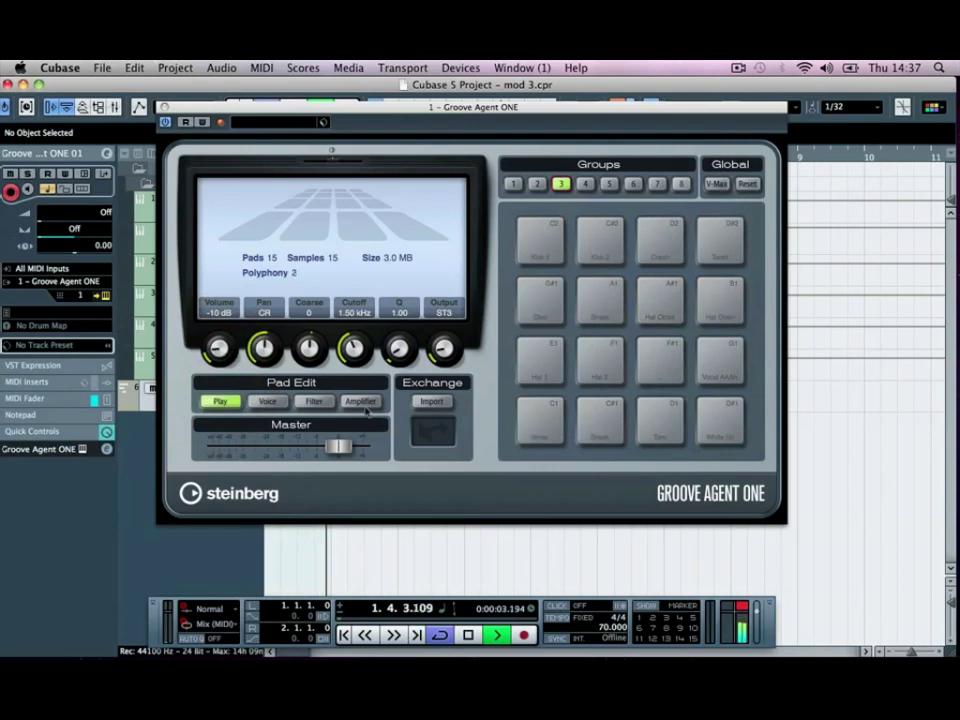
# Step: Give the Tamb pad a high-pass filter with a 952 Hz cutoff
pyautogui.click(314, 401)
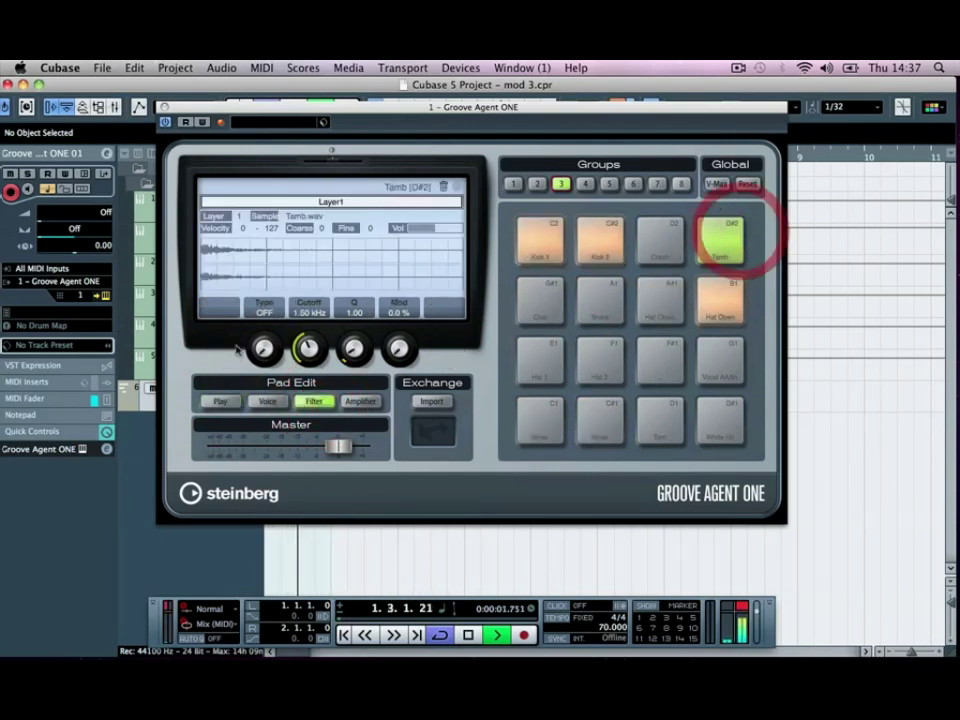
pyautogui.moveTo(264, 348); pyautogui.dragTo(264, 253)
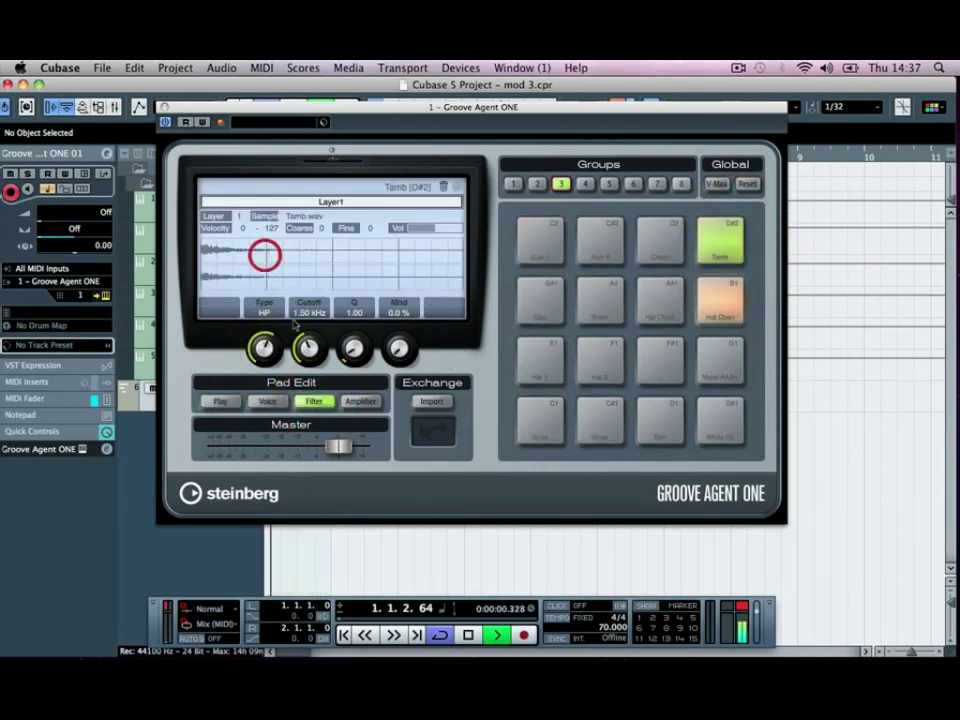
pyautogui.click(311, 346)
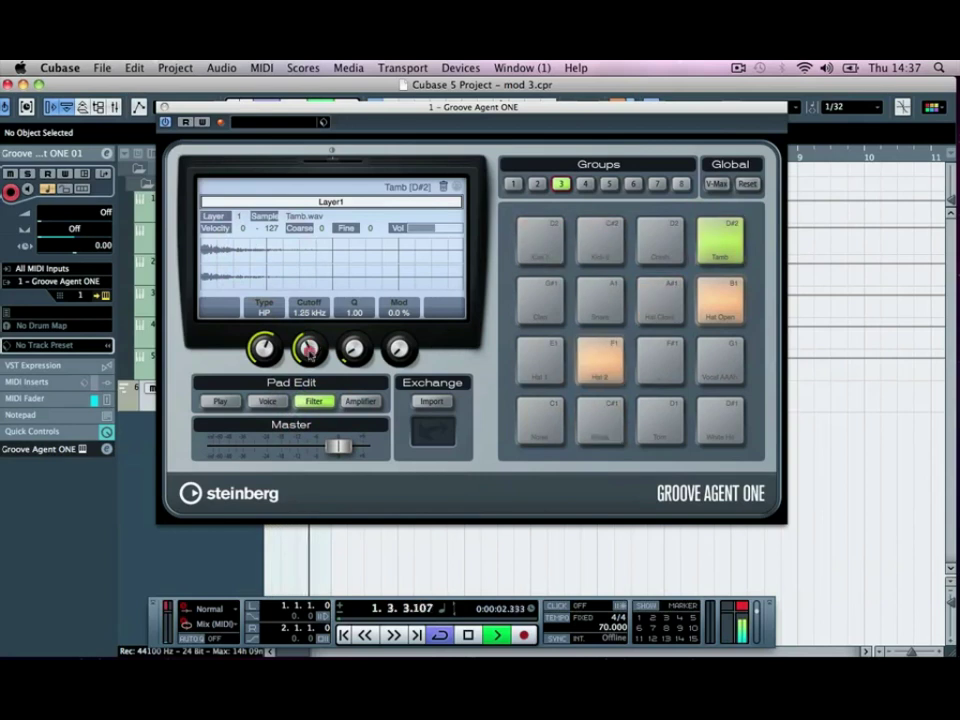
pyautogui.moveTo(309, 347); pyautogui.dragTo(309, 347)
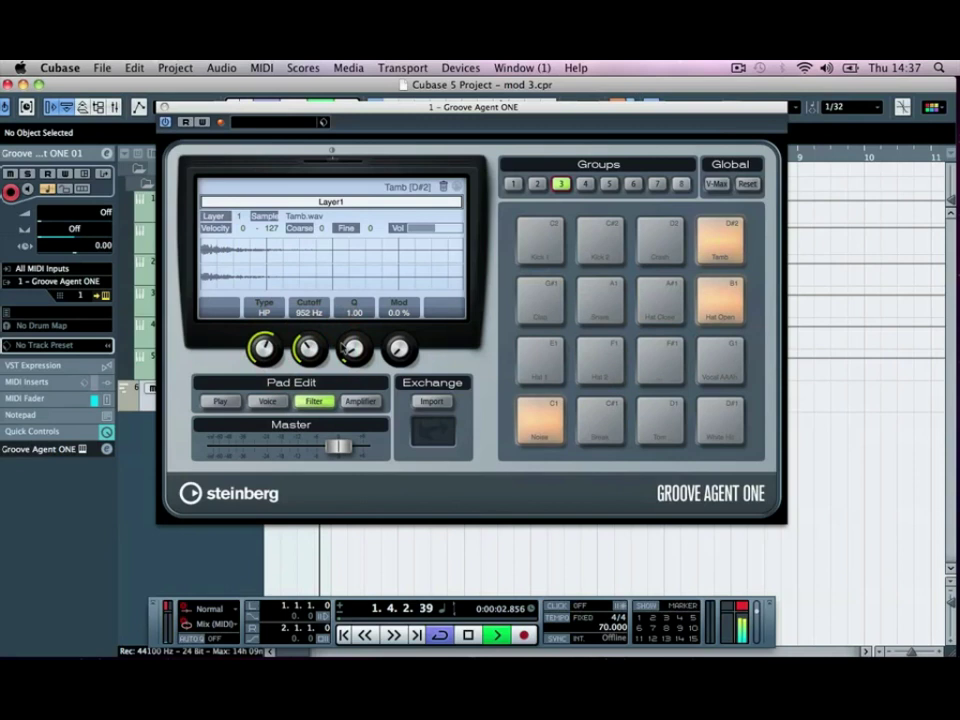
# Step: Turn the Crash pad down to -14 dB and close Groove Agent ONE
pyautogui.click(645, 246)
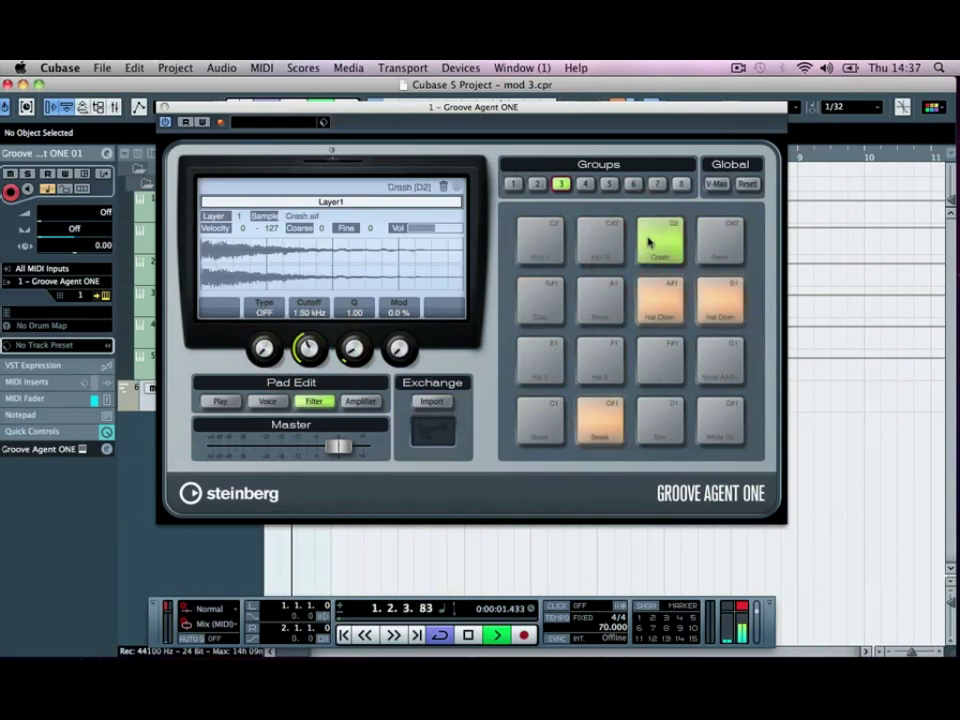
pyautogui.click(650, 240)
pyautogui.click(222, 402)
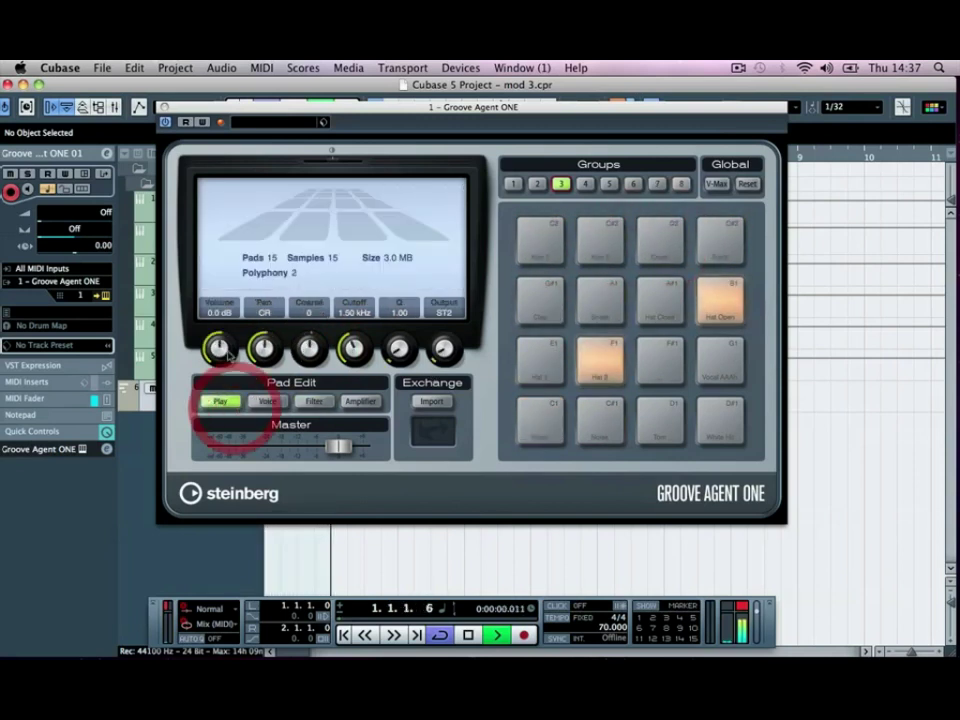
pyautogui.click(668, 237)
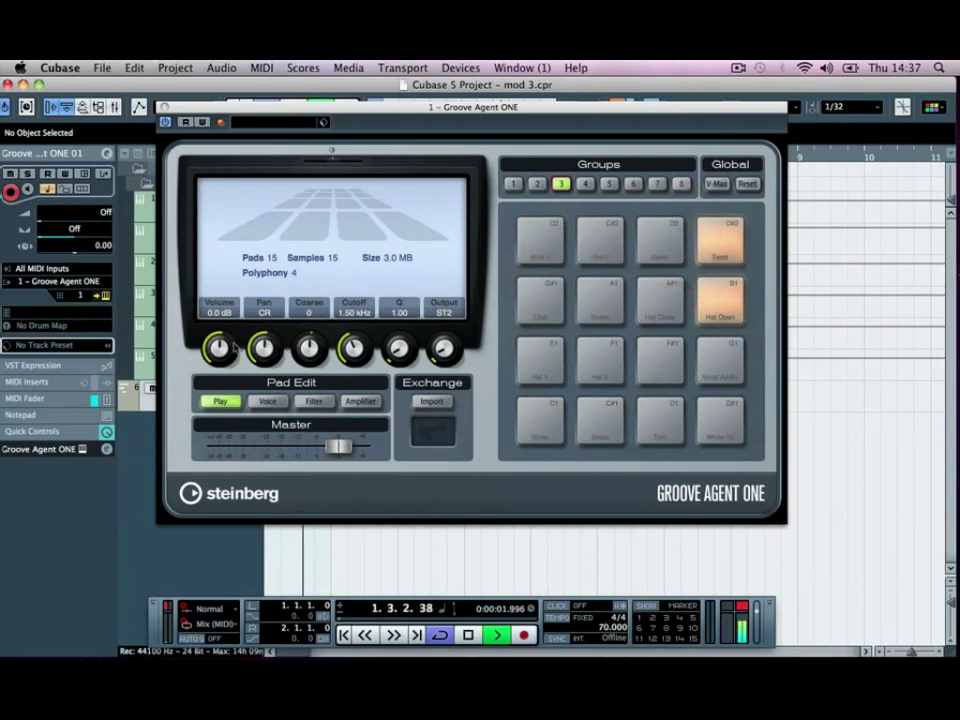
pyautogui.click(218, 399)
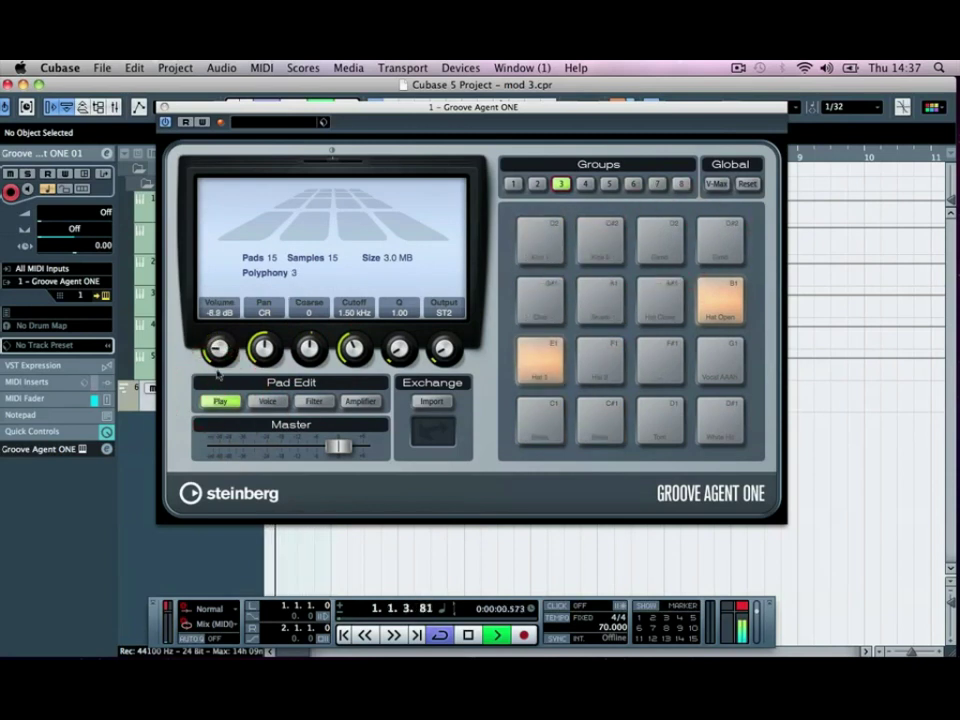
pyautogui.moveTo(218, 348)
pyautogui.mouseDown()
pyautogui.moveTo(214, 365)
pyautogui.moveTo(217, 336)
pyautogui.mouseUp()
pyautogui.click(637, 256)
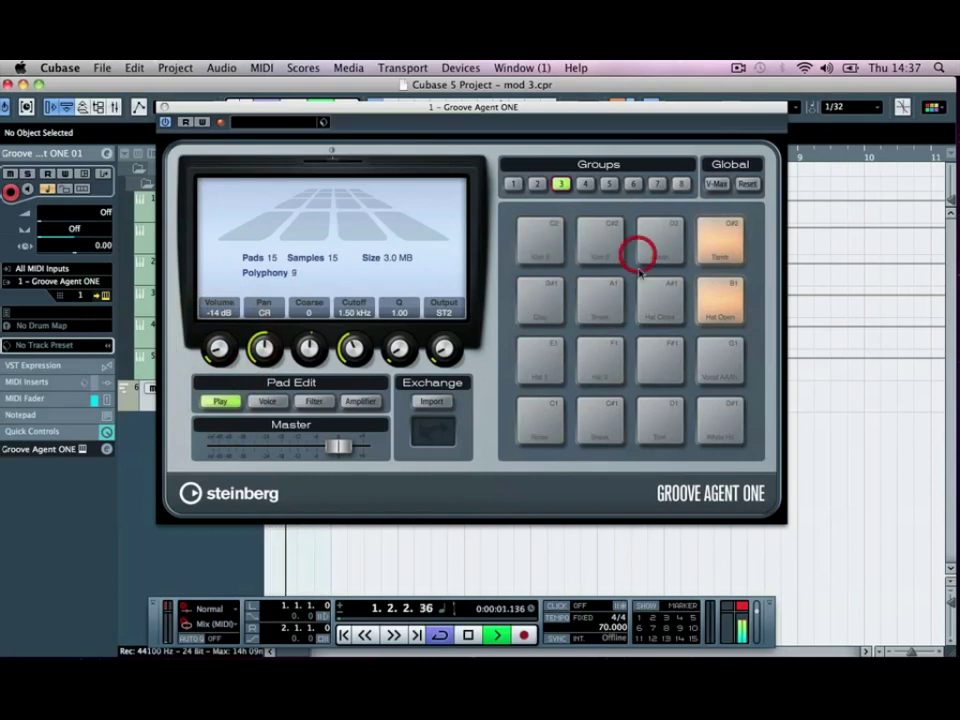
pyautogui.click(165, 106)
pyautogui.click(379, 497)
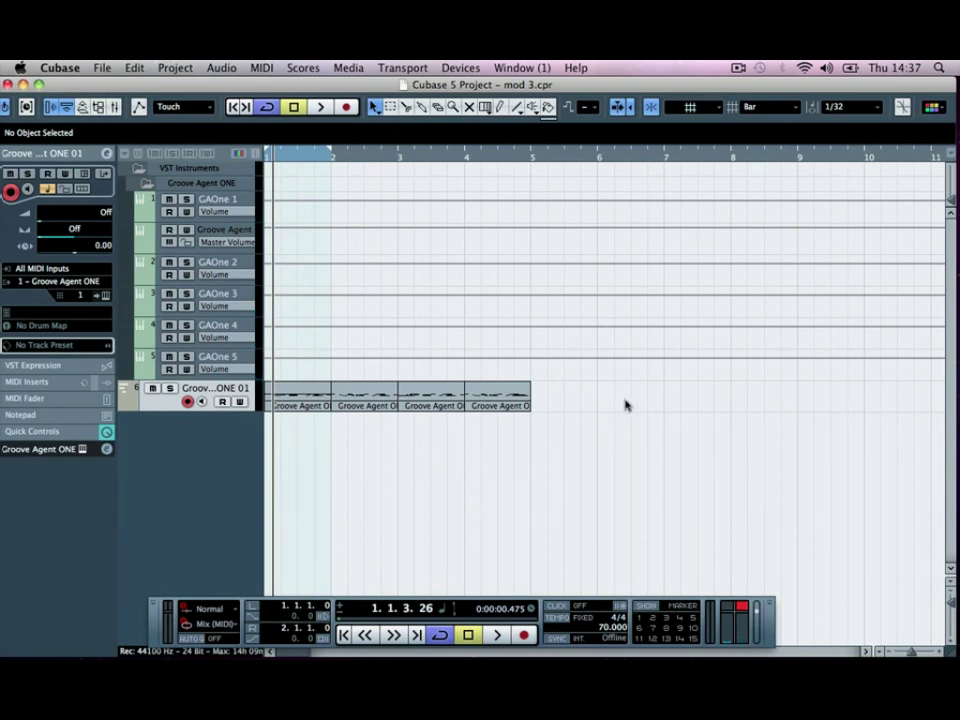
# Step: Dissolve the Groove Agent ONE 01 part using Separate Pitches with Optimized Display
pyautogui.click(296, 400)
pyautogui.click(262, 67)
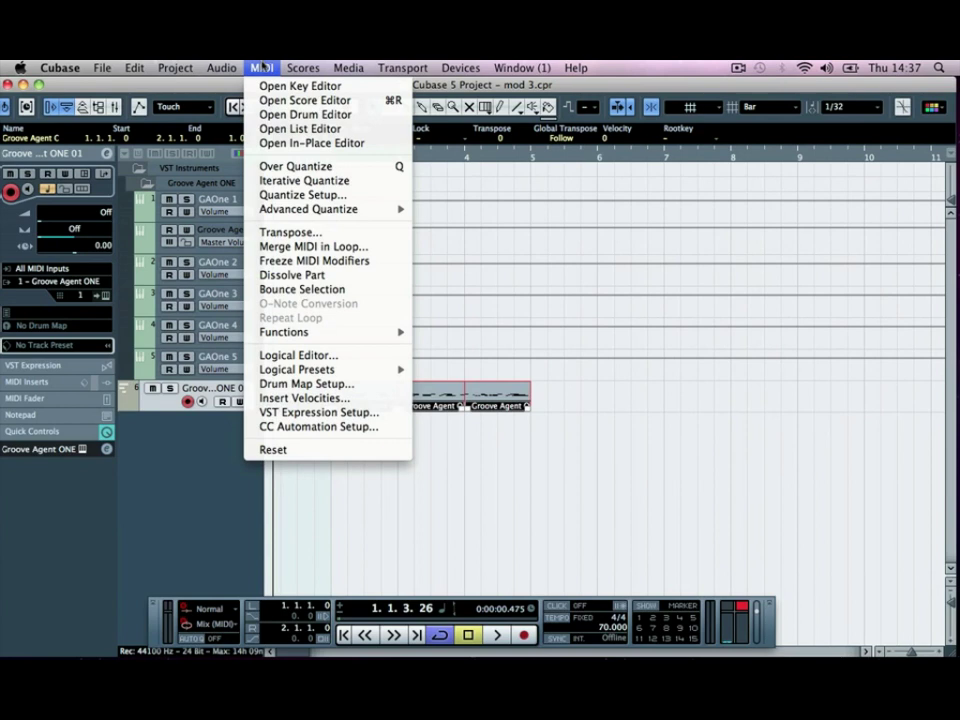
pyautogui.click(291, 274)
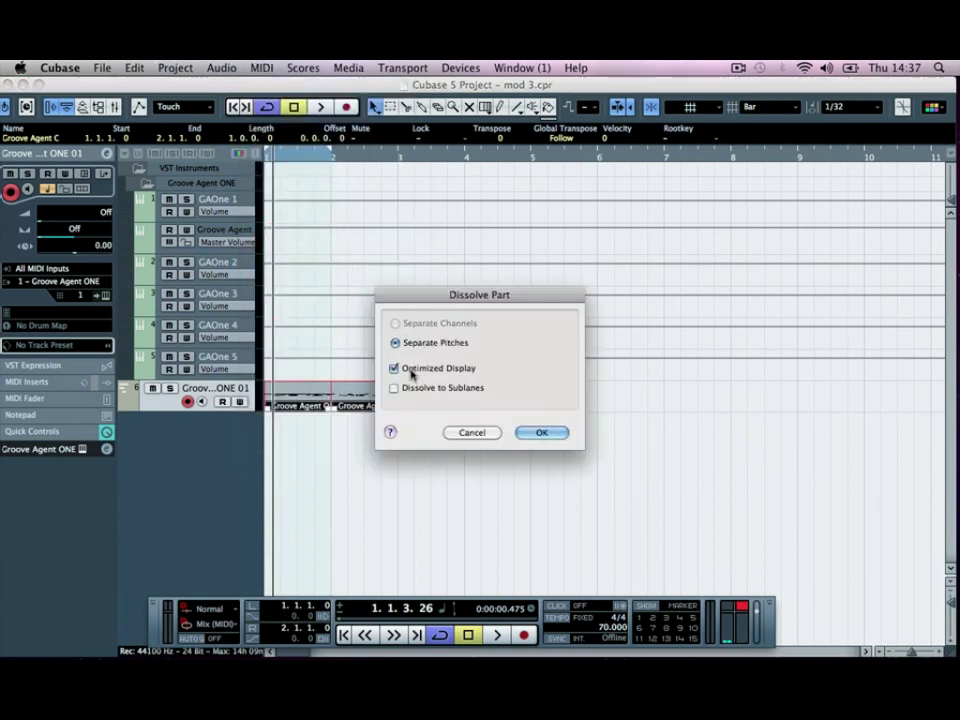
pyautogui.click(535, 433)
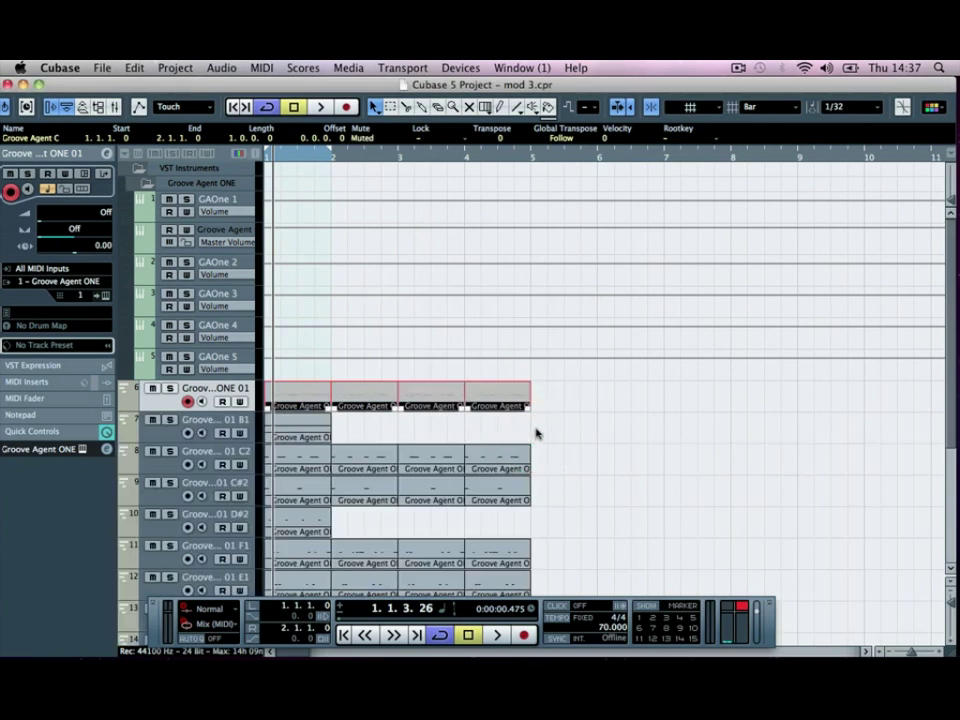
# Step: Rename tracks 7, 8 and 9 to OH, Kick 1 and Kick 2
pyautogui.scroll(-8, 560, 424)
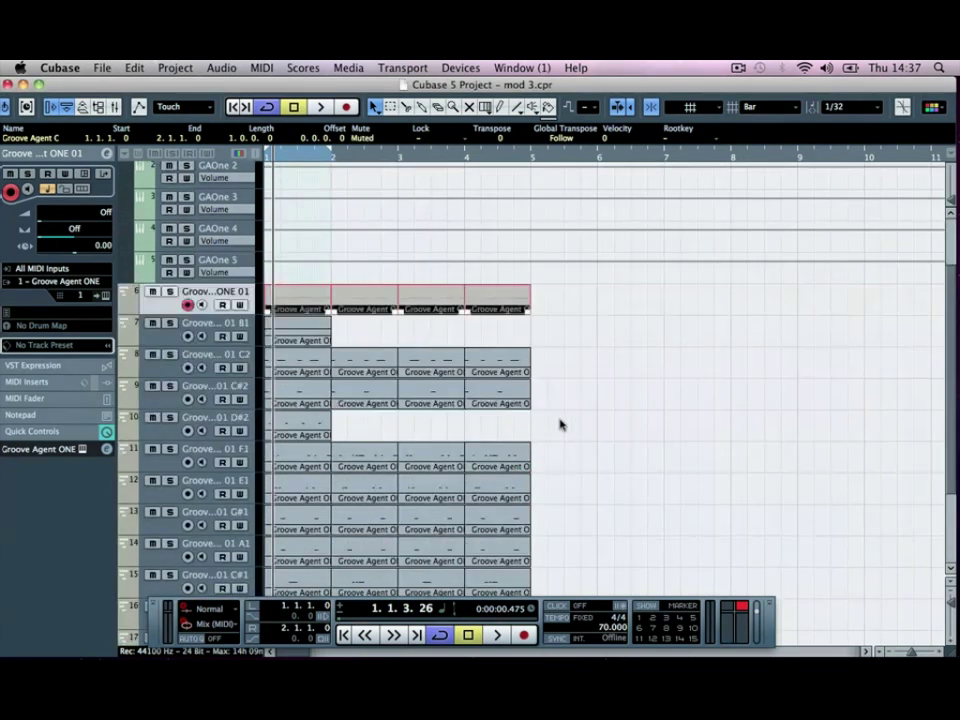
pyautogui.scroll(3, 560, 424)
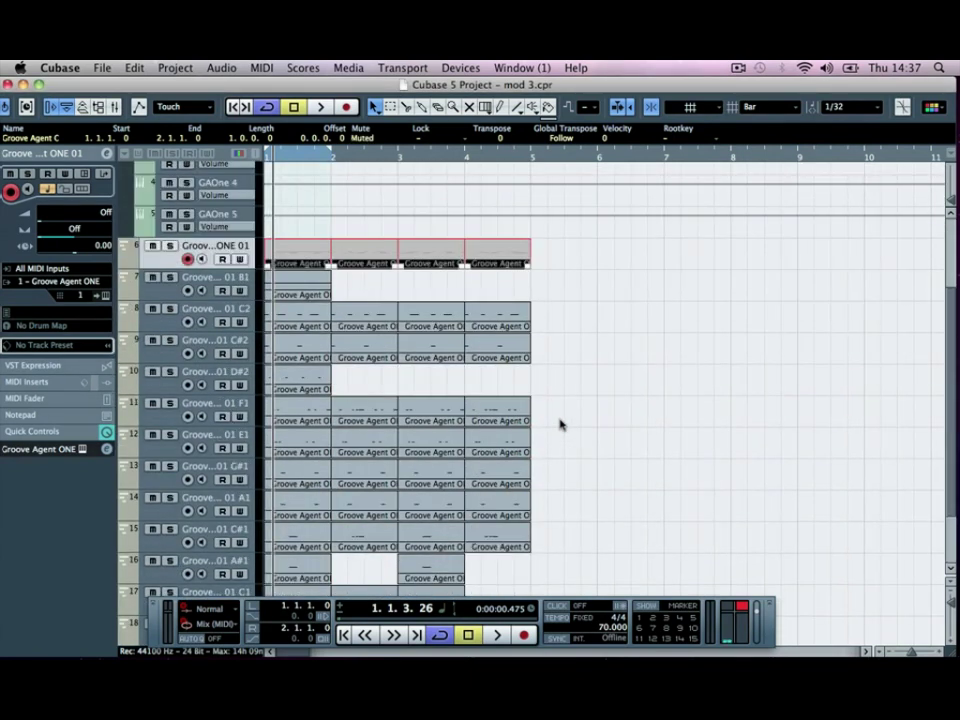
pyautogui.scroll(-3, 560, 424)
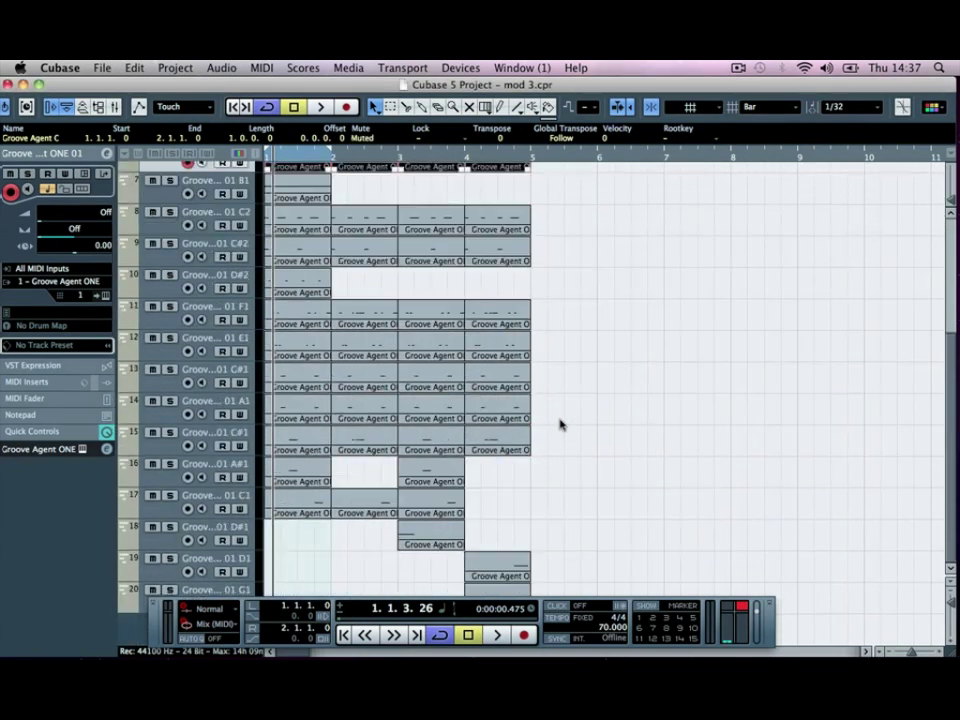
pyautogui.click(169, 181)
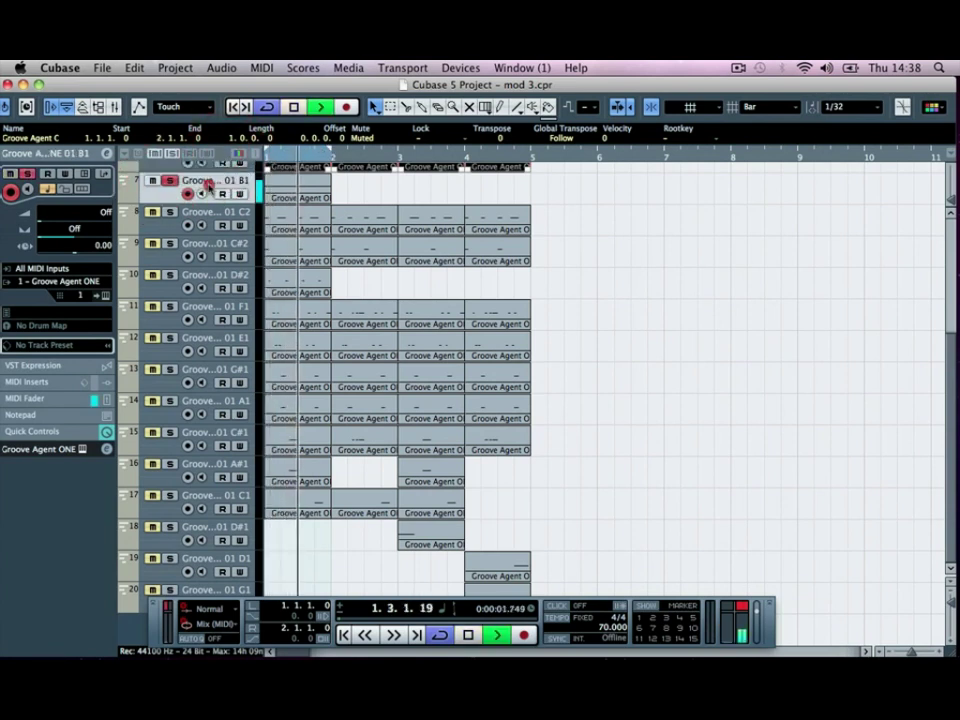
pyautogui.click(210, 184)
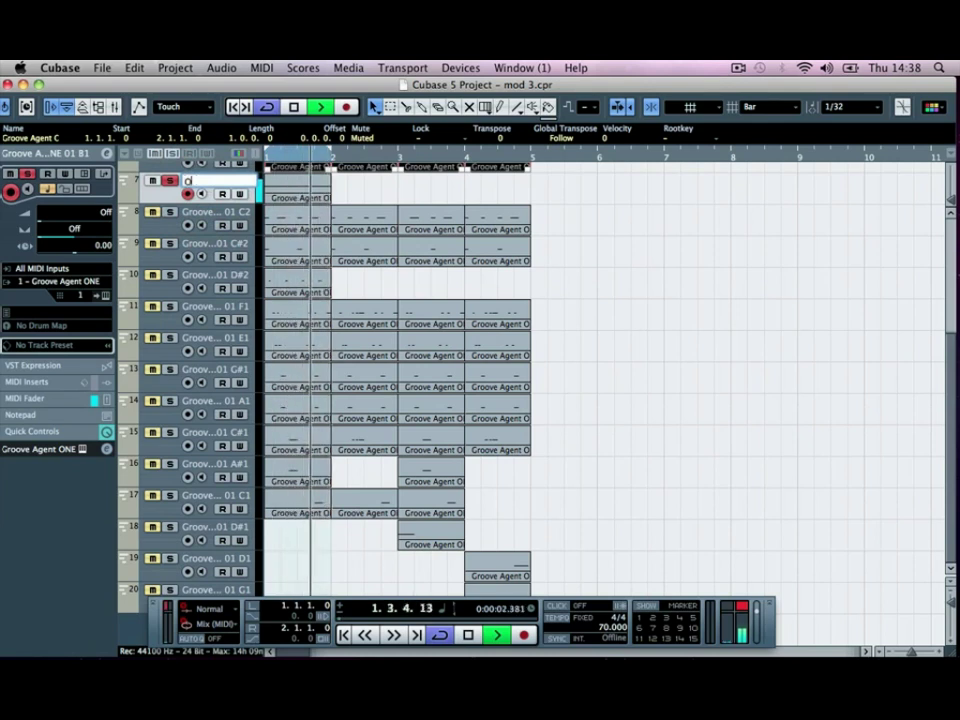
pyautogui.press('Return')
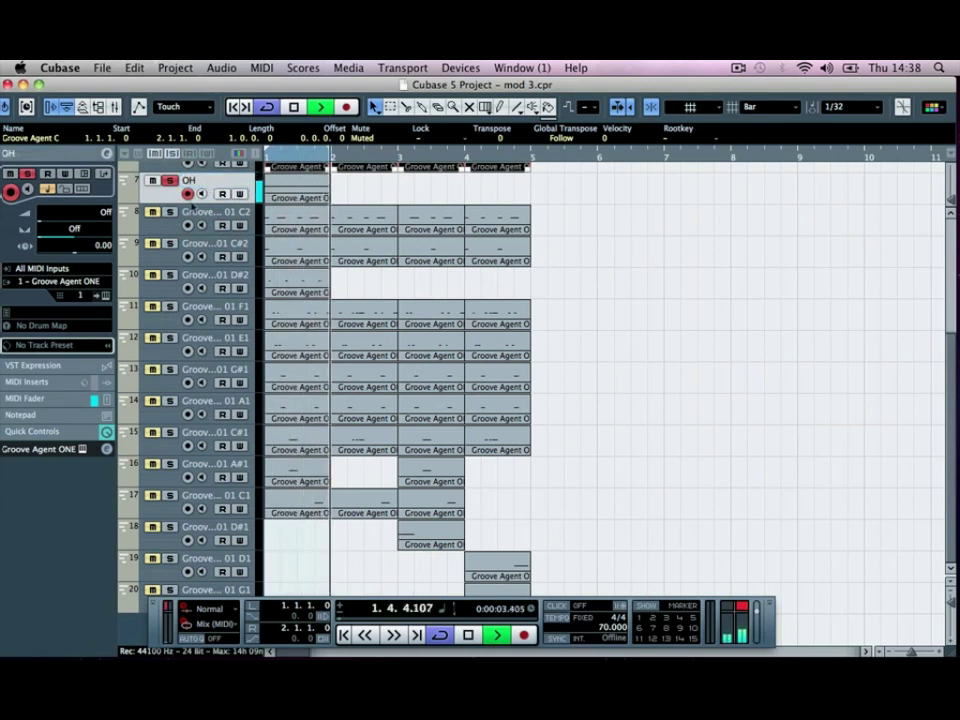
pyautogui.click(168, 220)
pyautogui.doubleClick(186, 212)
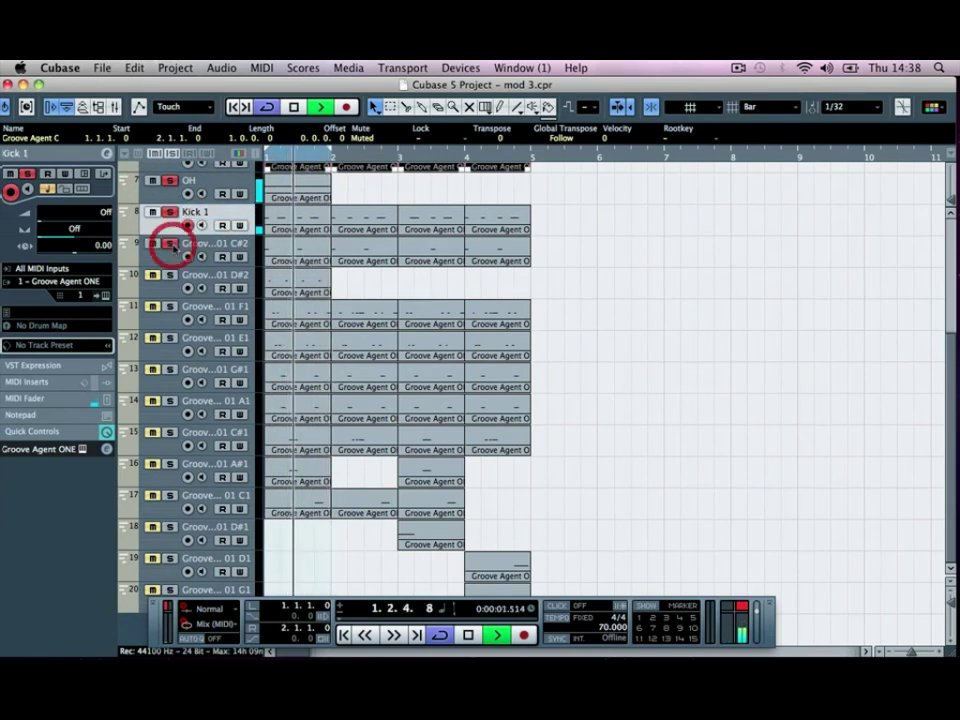
pyautogui.click(172, 247)
pyautogui.doubleClick(203, 245)
pyautogui.write('Kick 2')
pyautogui.press('Return')
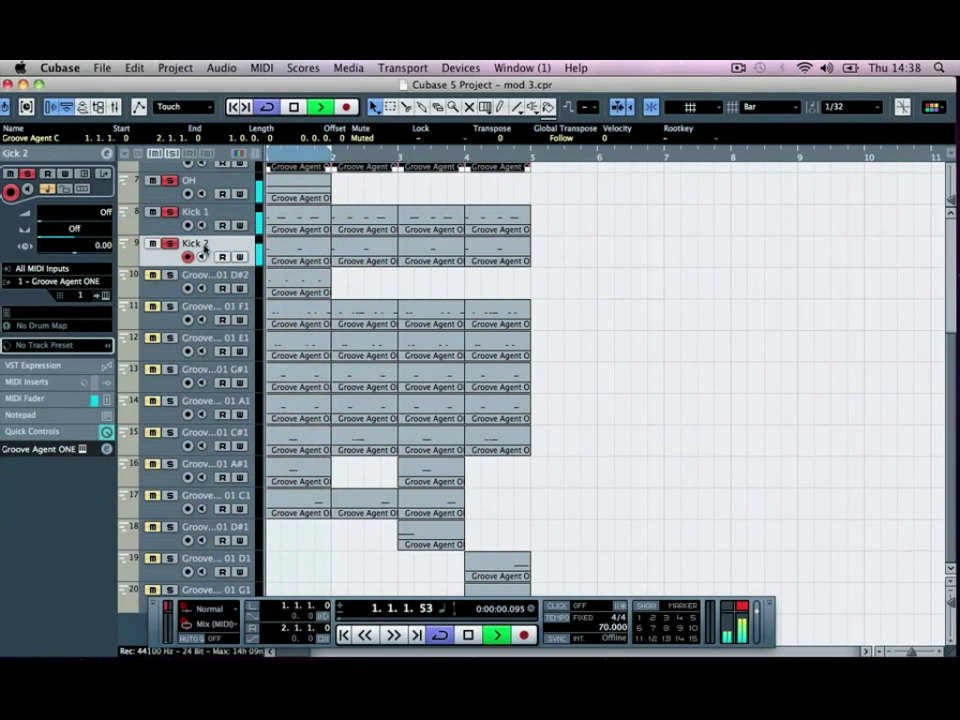
# Step: Rename tracks 10 through 14 to Tamberine, Hat 1, Hat 2, Clap and Snare
pyautogui.click(172, 277)
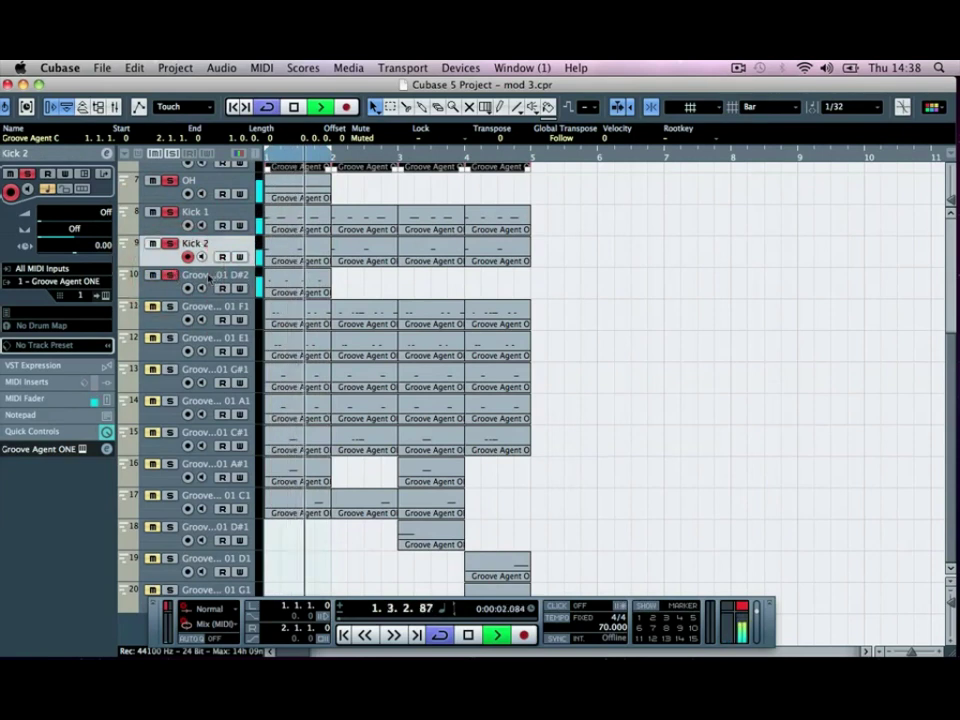
pyautogui.doubleClick(204, 275)
pyautogui.write('Tamberine')
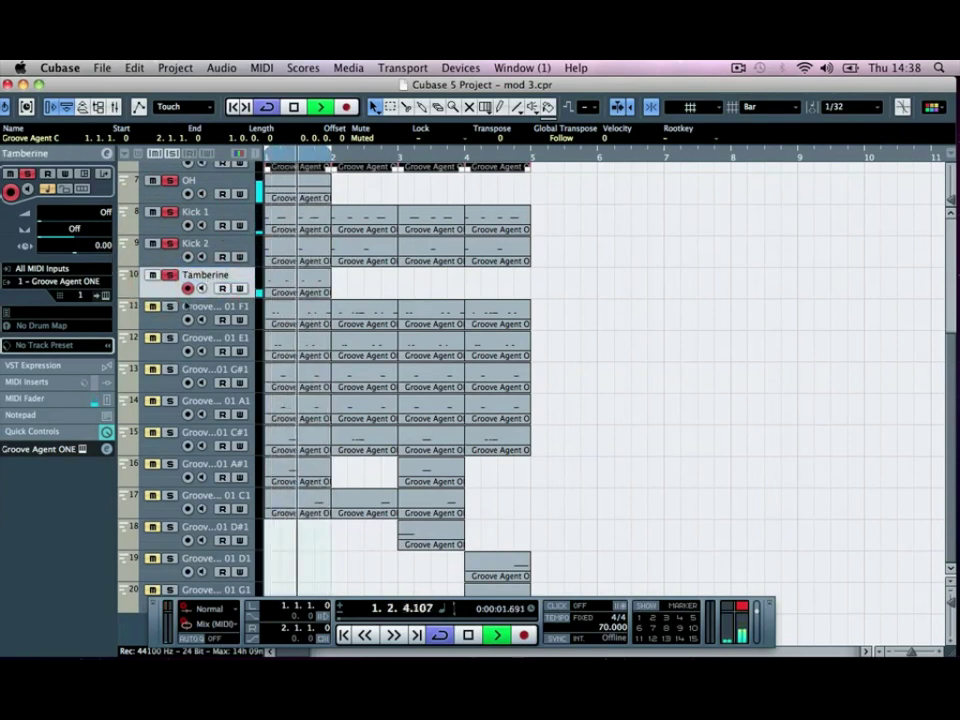
pyautogui.click(171, 310)
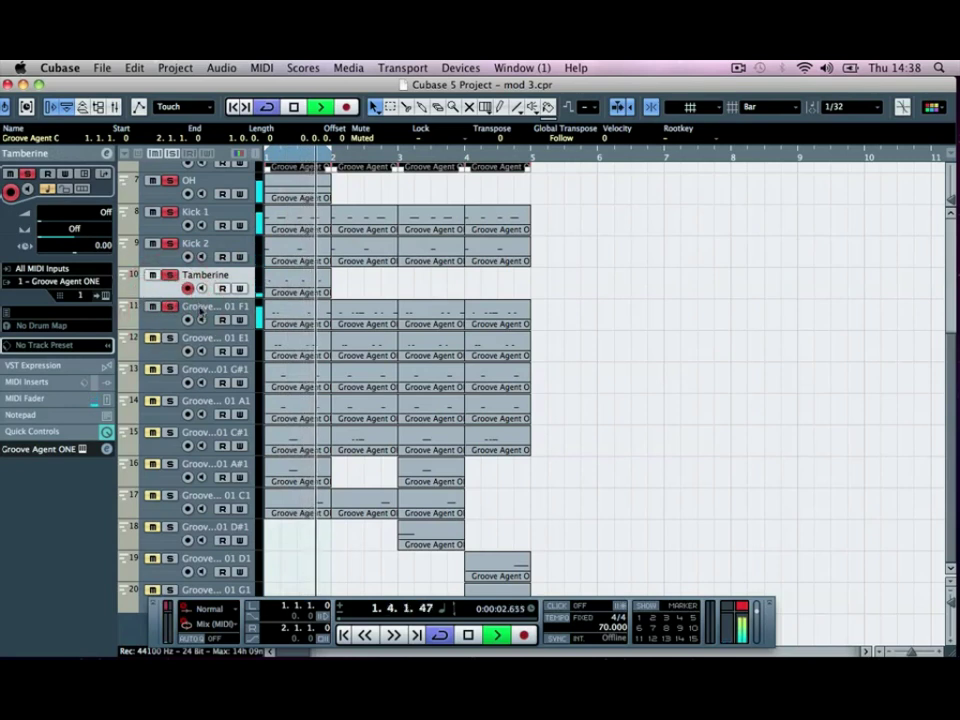
pyautogui.doubleClick(197, 307)
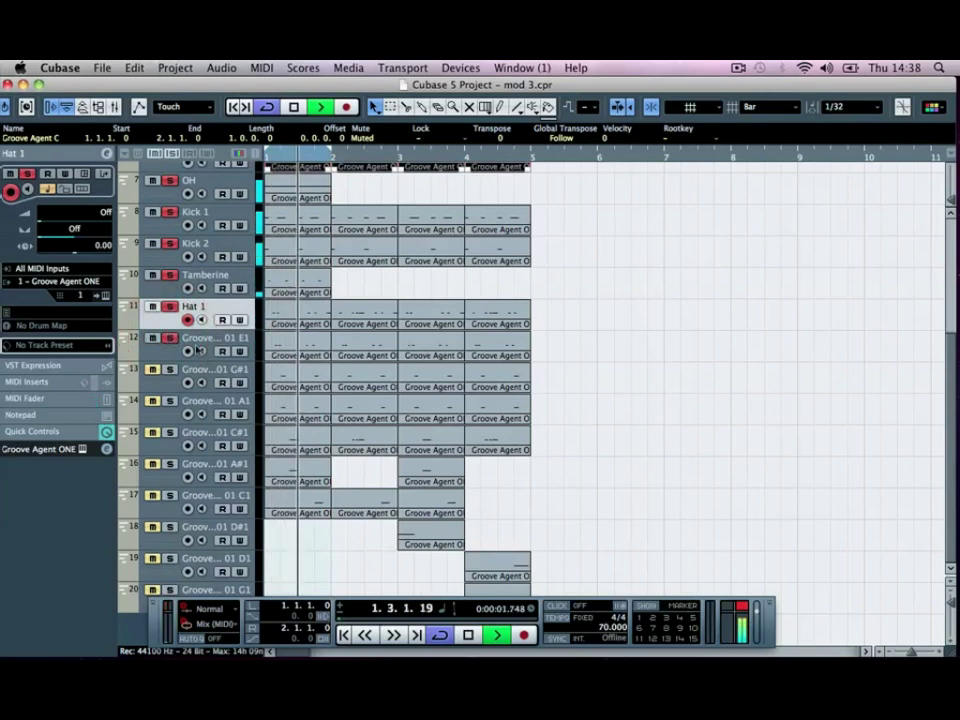
pyautogui.click(203, 342)
pyautogui.write('Hat 2')
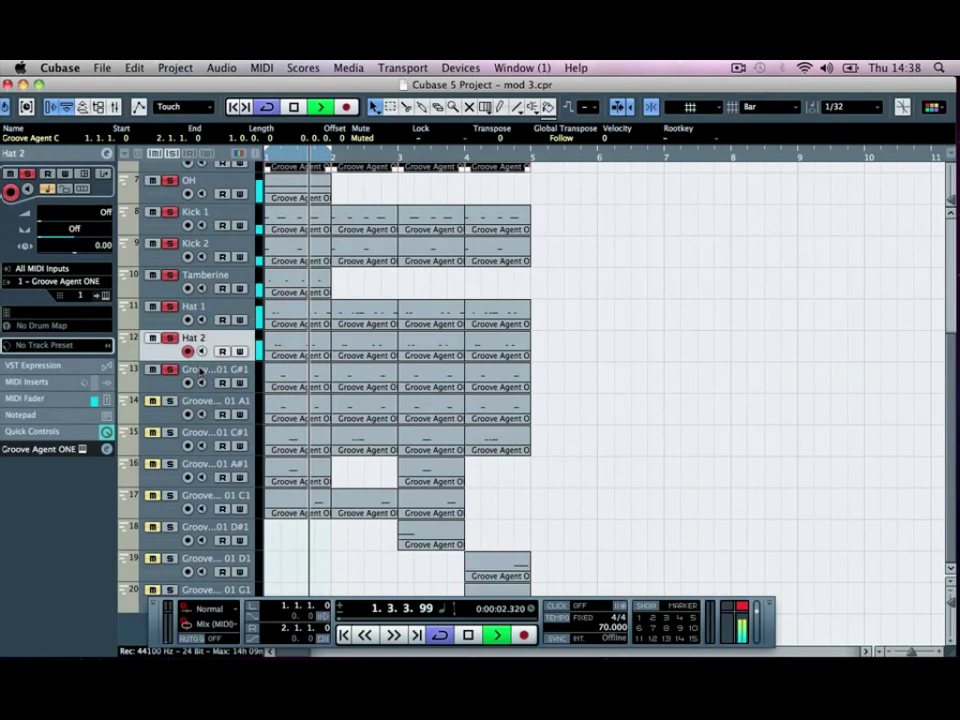
pyautogui.doubleClick(201, 373)
pyautogui.write('d')
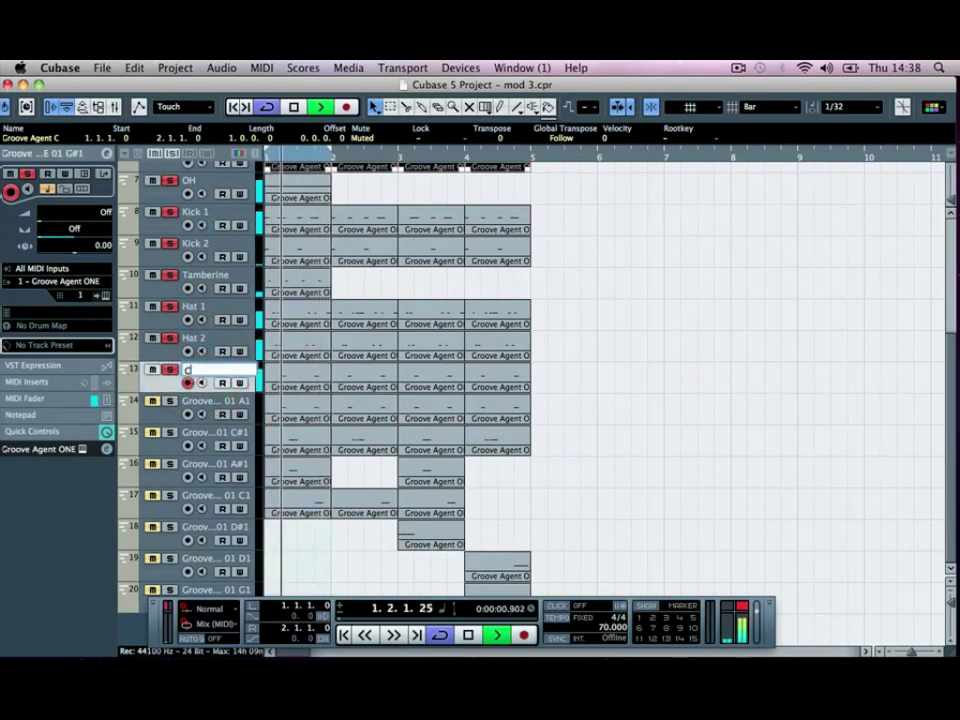
pyautogui.click(167, 401)
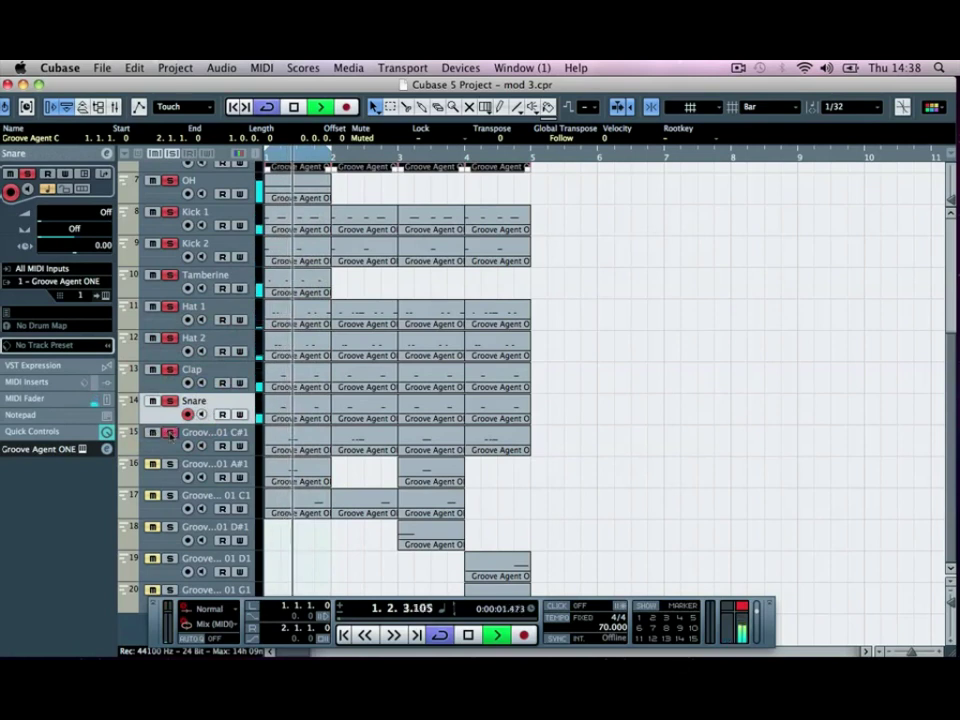
pyautogui.click(170, 433)
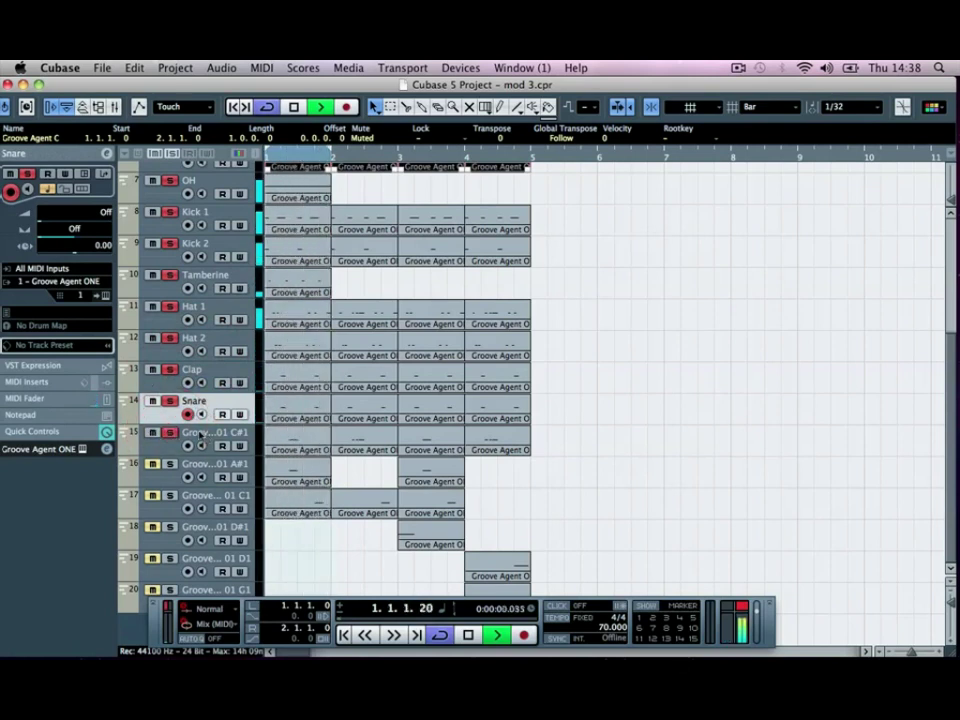
# Step: Name track 15 Breaking and track 16 Open Hat
pyautogui.doubleClick(199, 434)
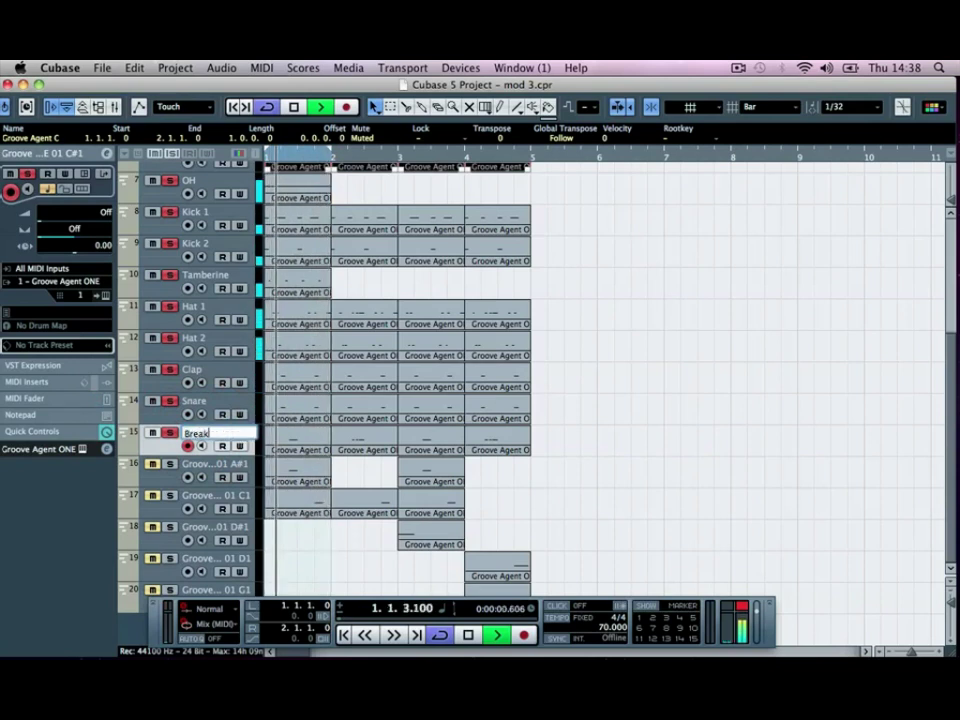
pyautogui.doubleClick(210, 465)
pyautogui.write('d')
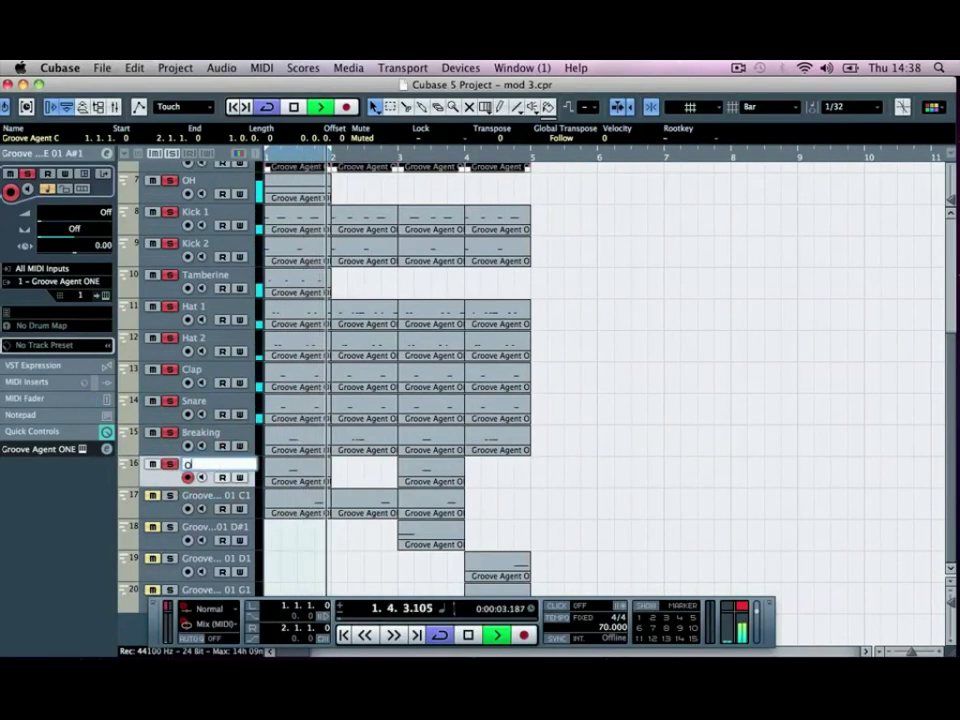
pyautogui.write('pen Hat')
pyautogui.press('Return')
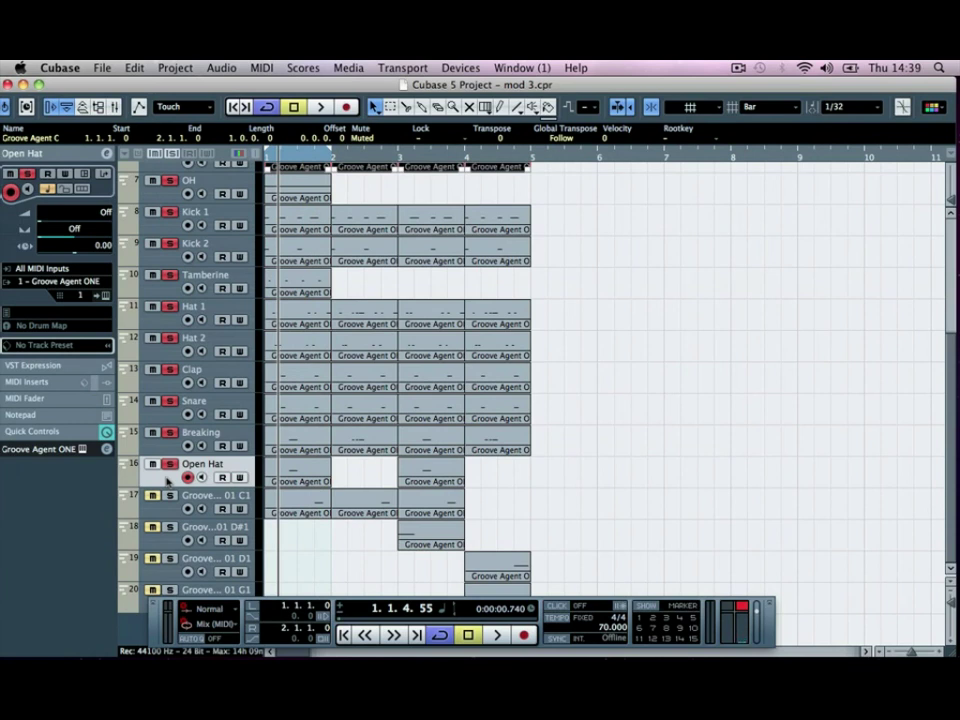
# Step: Show Groove Agent ONE beside the track names and unsolo the Kick tracks
pyautogui.click(103, 296)
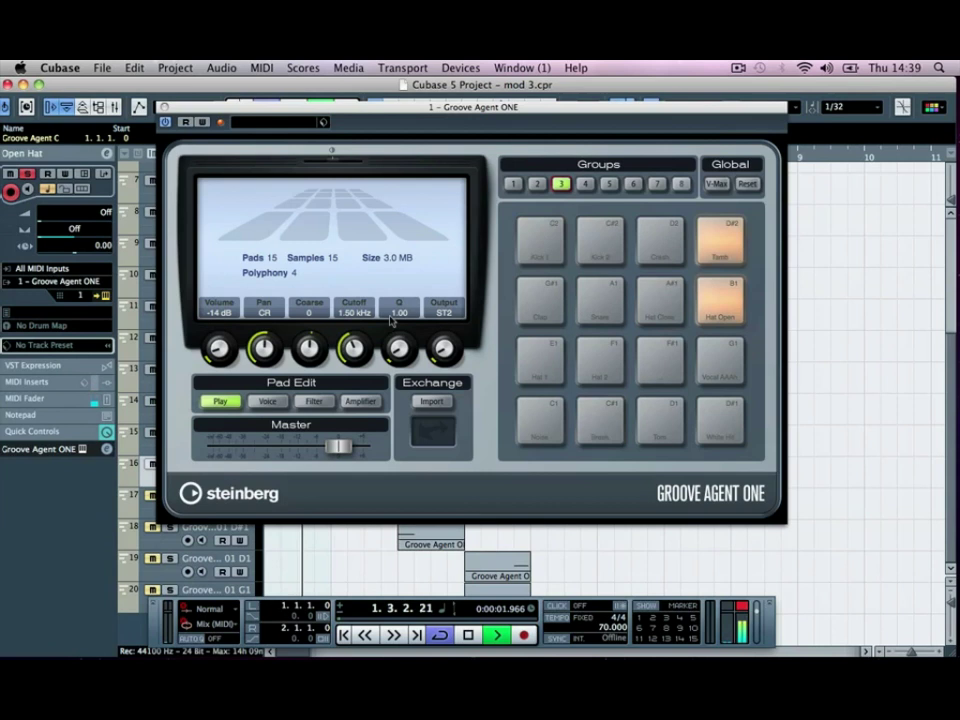
pyautogui.moveTo(298, 112); pyautogui.dragTo(451, 112)
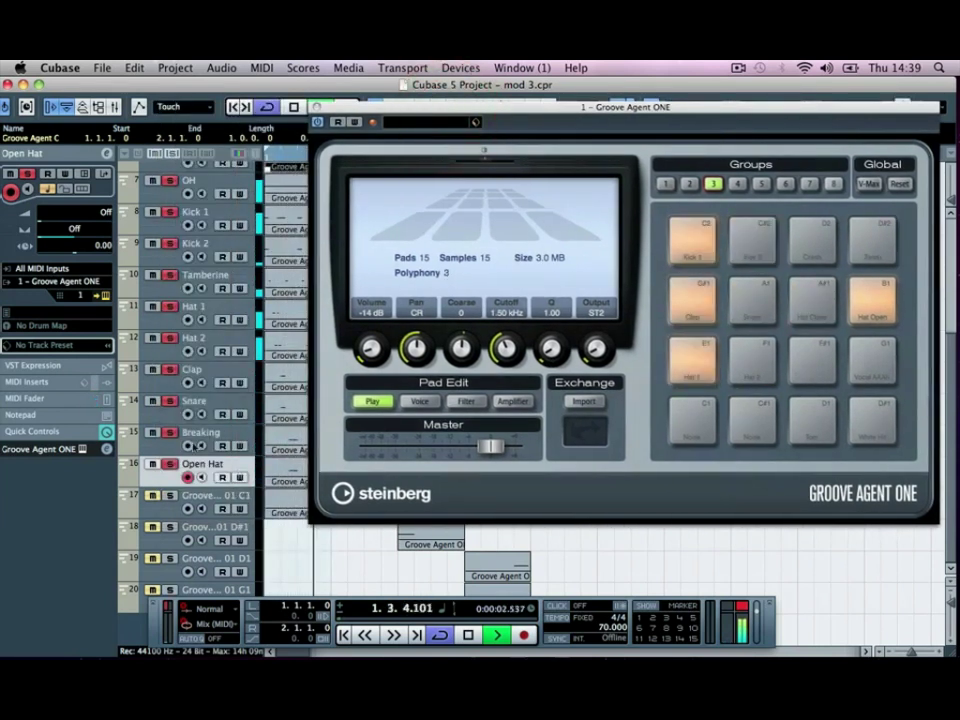
pyautogui.click(195, 440)
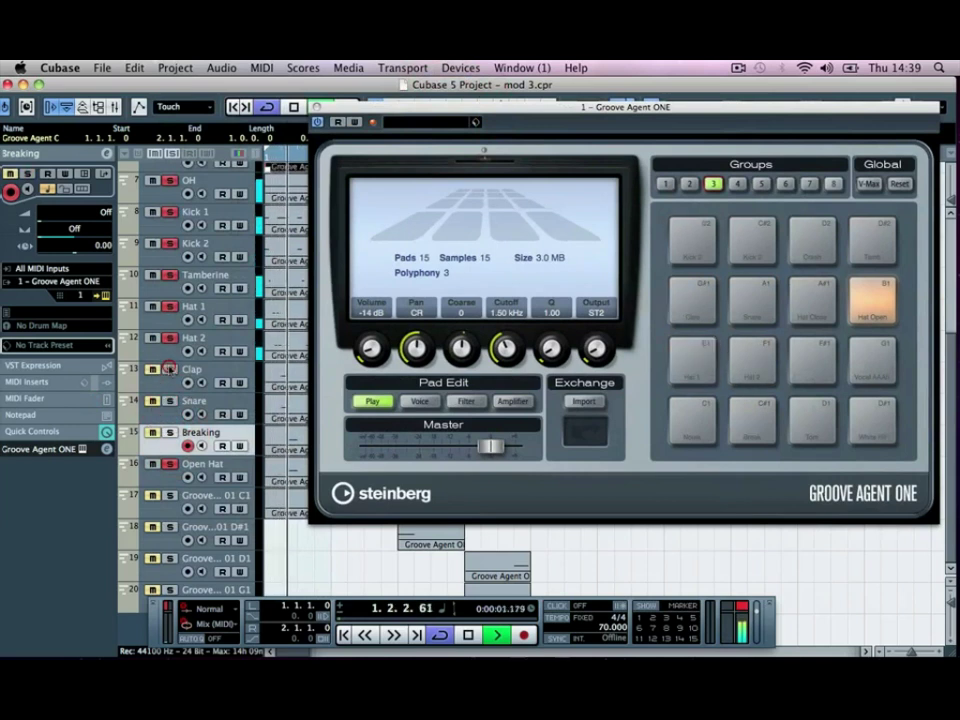
pyautogui.click(162, 318)
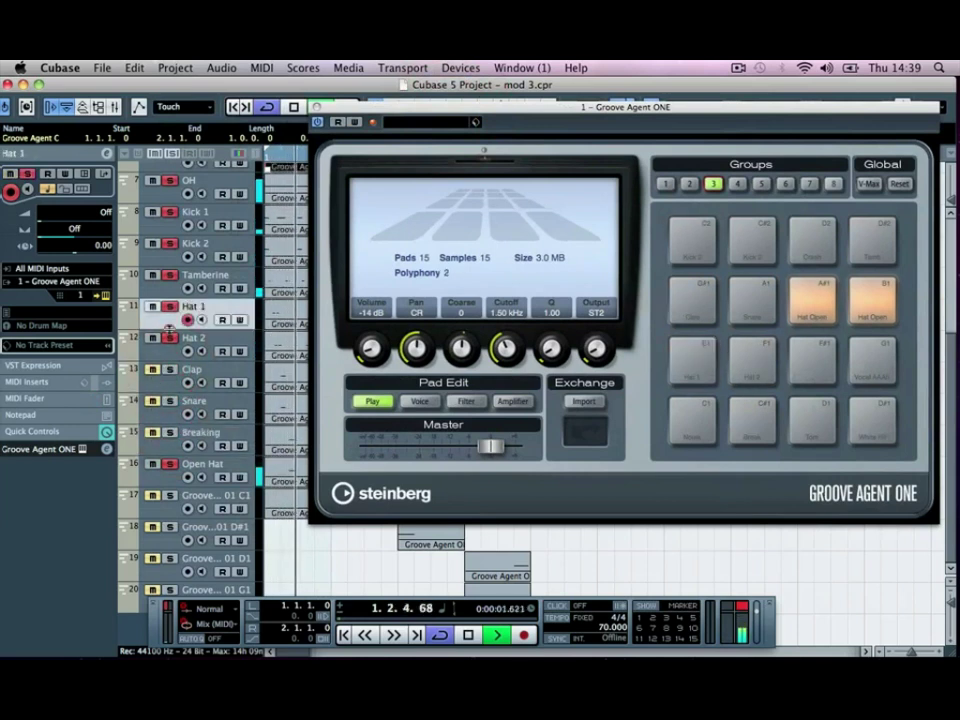
pyautogui.click(170, 243)
pyautogui.click(170, 212)
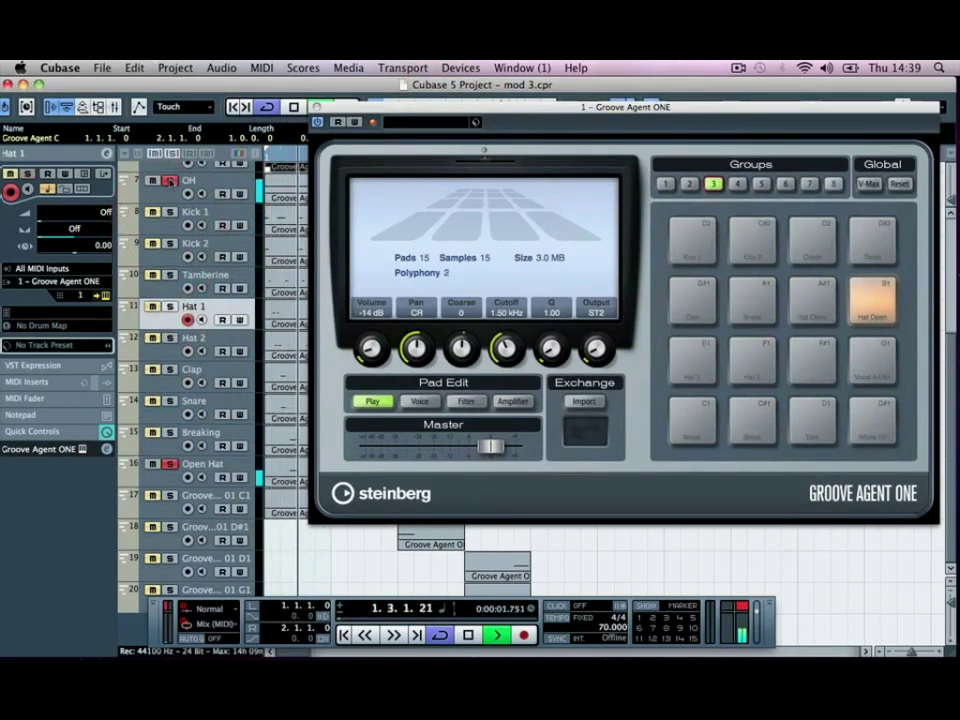
# Step: Rename track 16 to Hat Close and track 17 to Noise, soloing each to check
pyautogui.doubleClick(205, 465)
pyautogui.write('H')
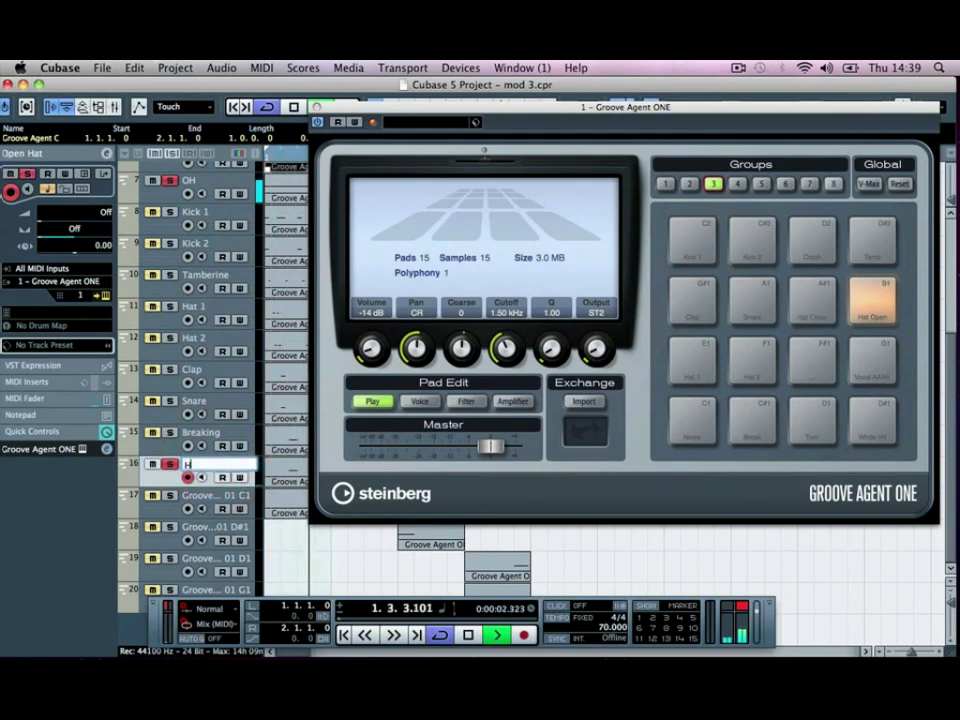
pyautogui.write('at Close')
pyautogui.press('Return')
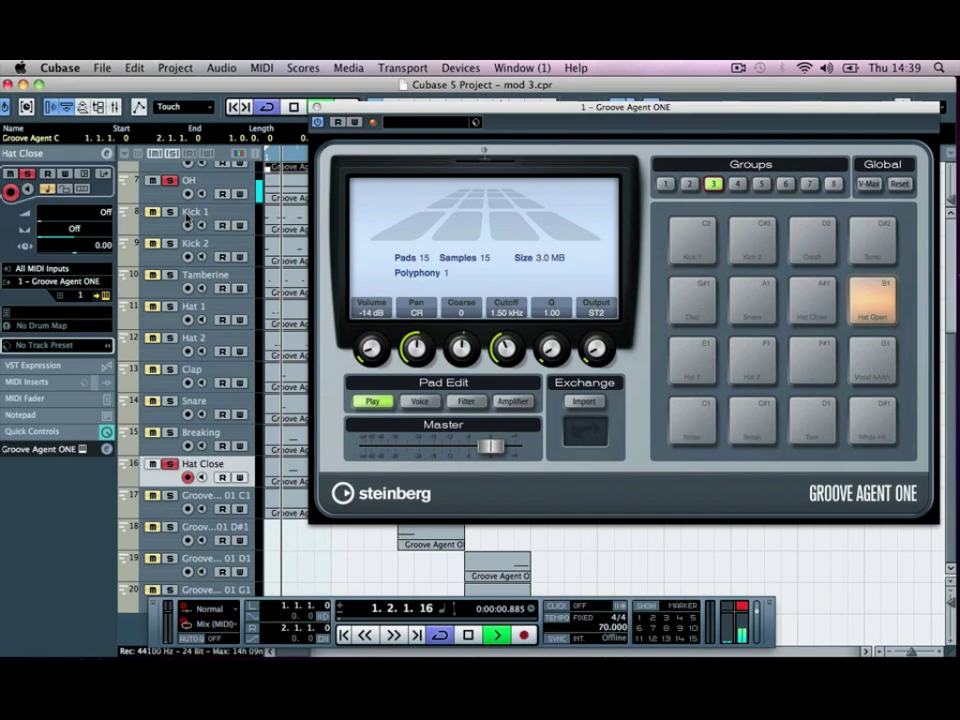
pyautogui.click(170, 495)
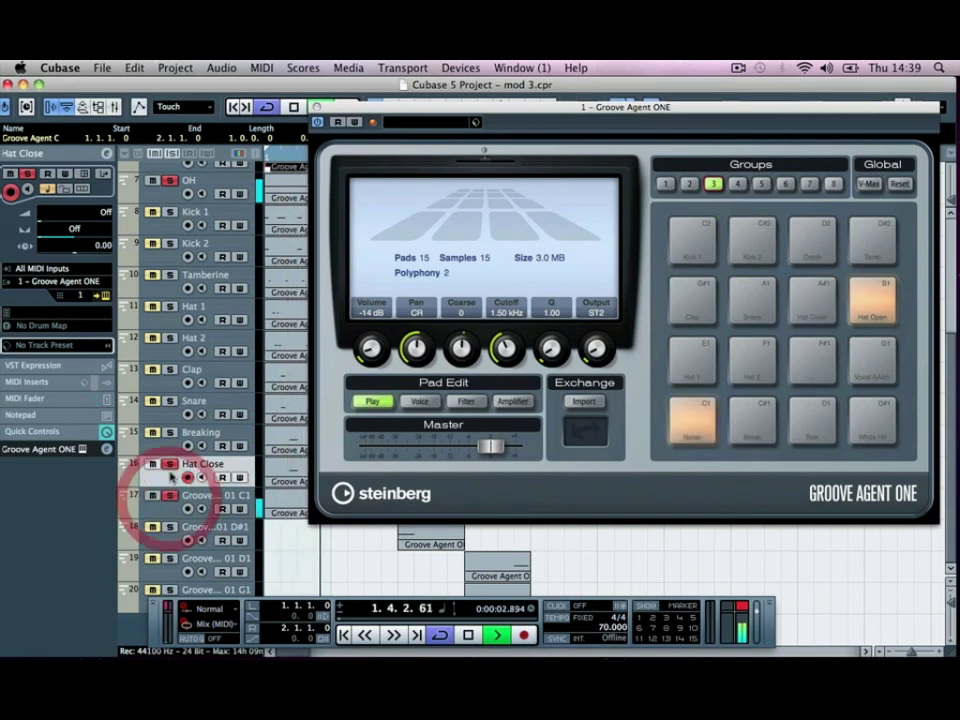
pyautogui.click(170, 464)
pyautogui.doubleClick(199, 495)
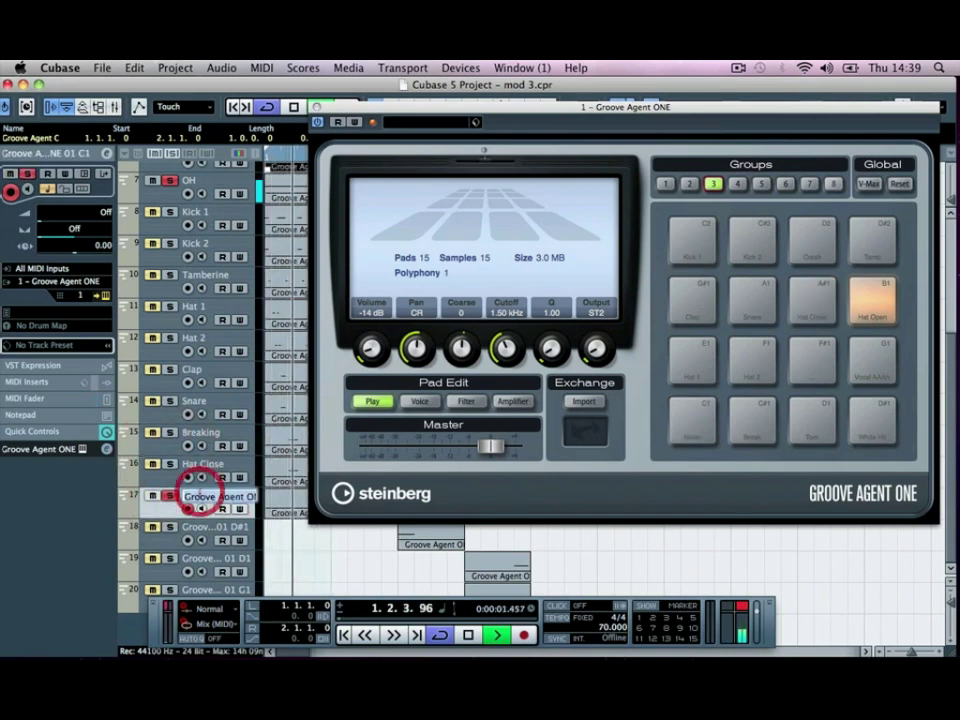
pyautogui.write('Noise')
pyautogui.press('Return')
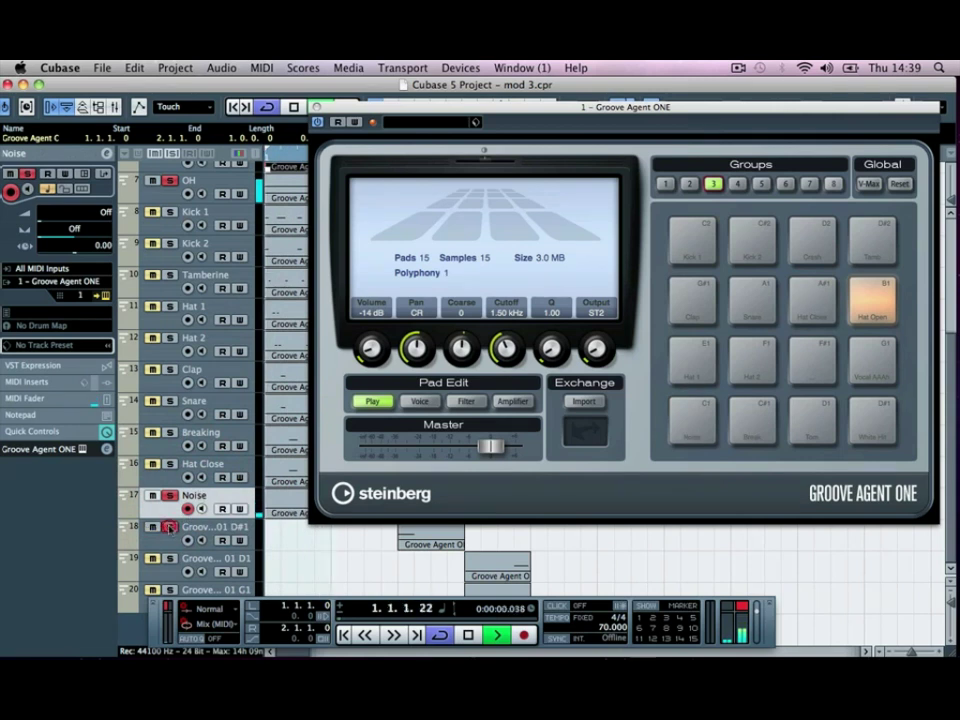
pyautogui.click(170, 527)
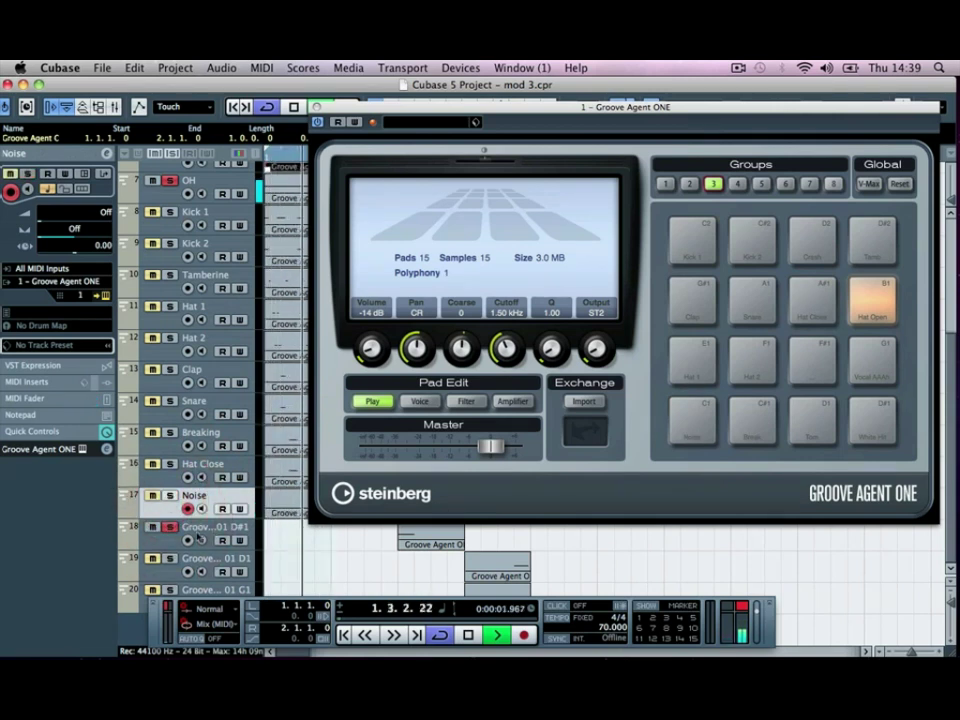
# Step: Name track 18 'White Noise'
pyautogui.moveTo(401, 105); pyautogui.dragTo(643, 90)
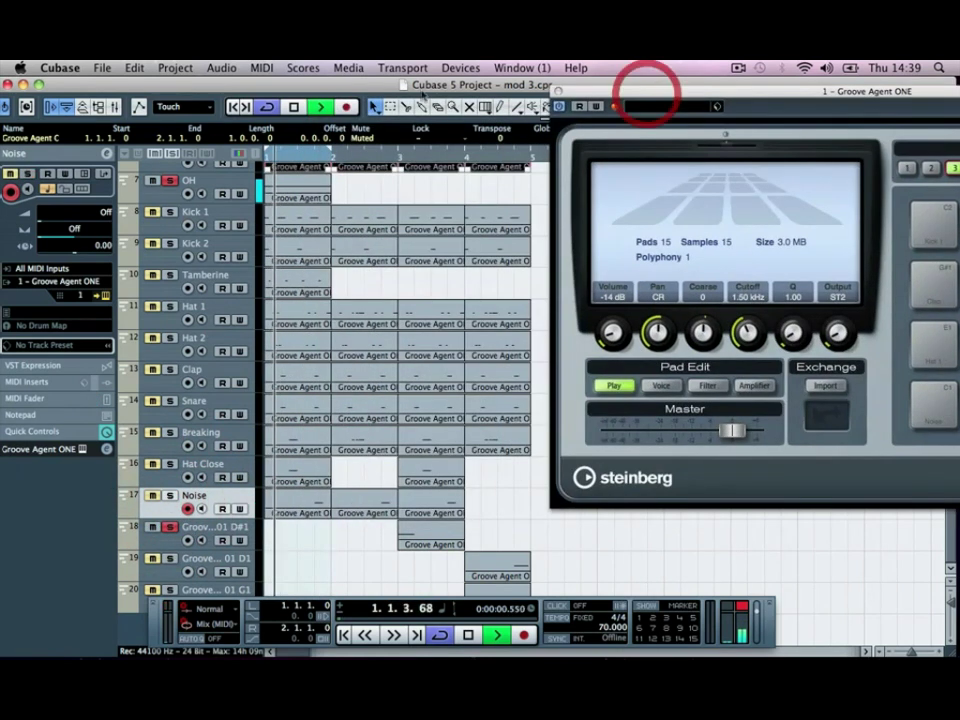
pyautogui.click(396, 157)
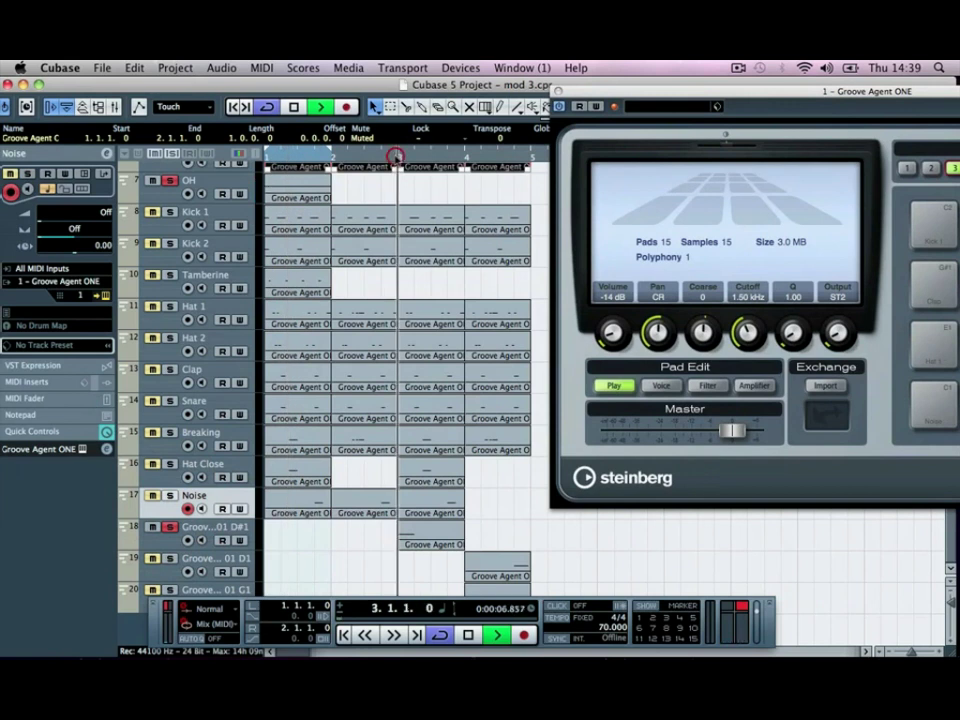
pyautogui.doubleClick(196, 528)
pyautogui.write('White Noise')
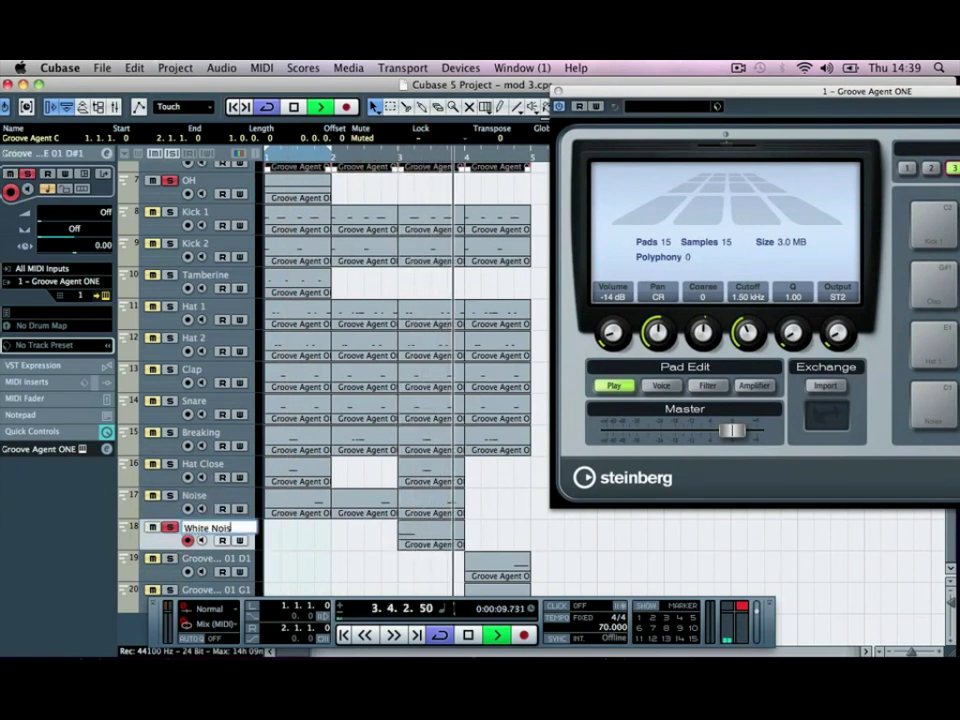
pyautogui.press('Return')
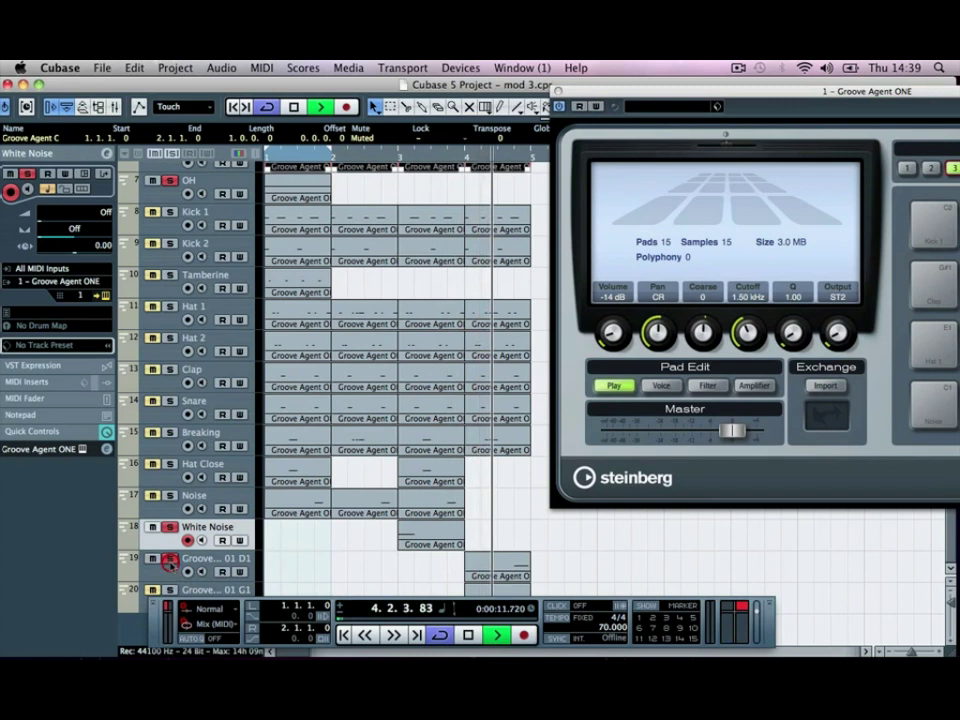
# Step: Solo track 19, name it 'Tom', and start renaming track 20 to 'Vocal AAh'
pyautogui.click(170, 558)
pyautogui.doubleClick(205, 558)
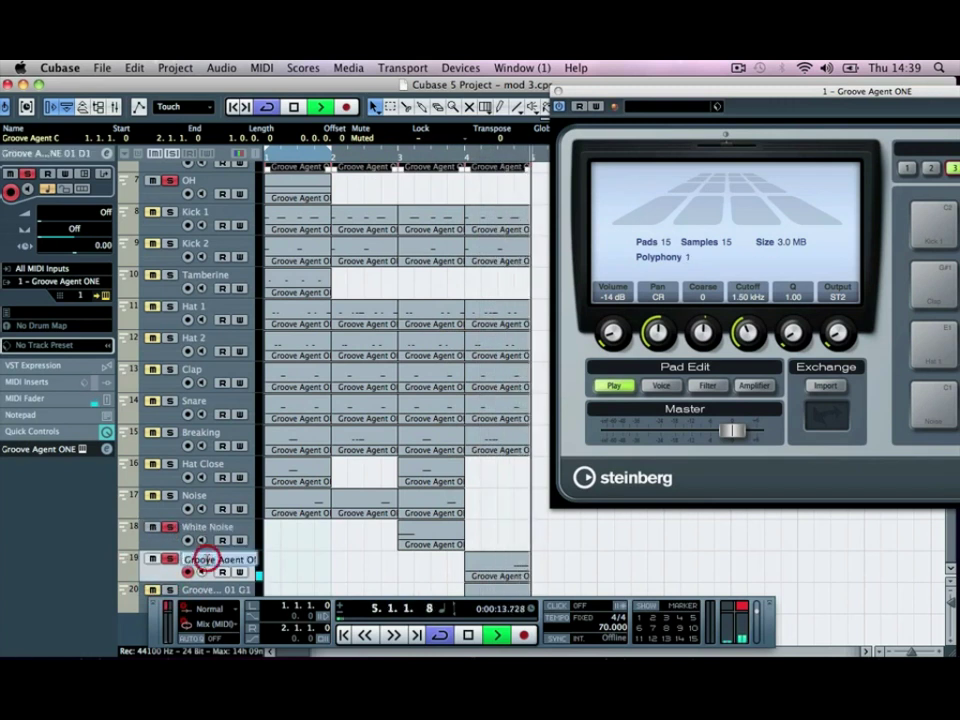
pyautogui.write('Tom')
pyautogui.press('Return')
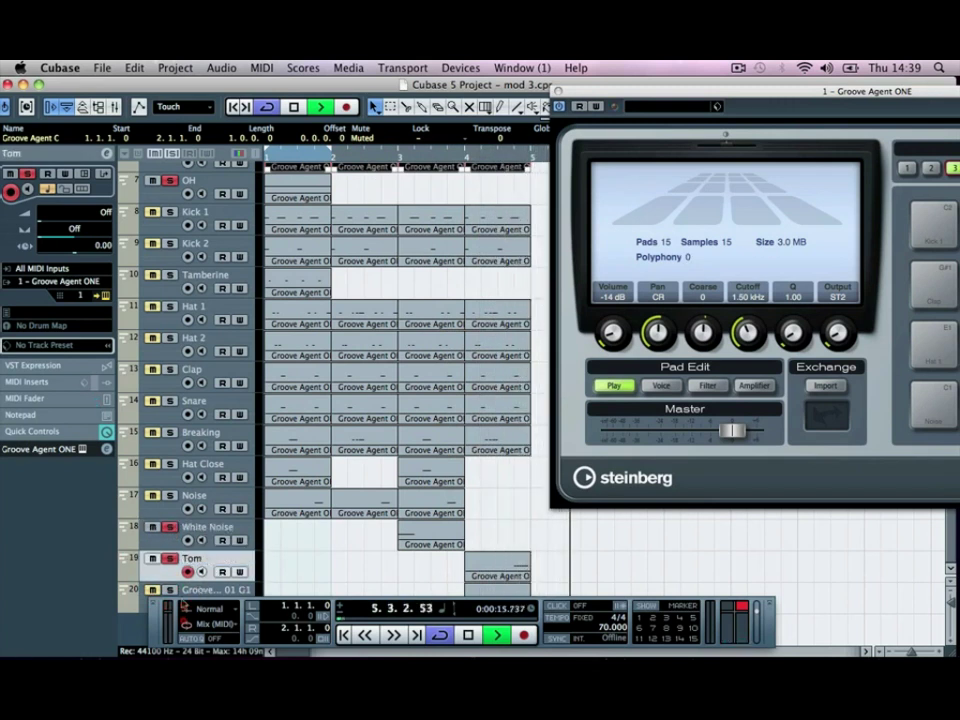
pyautogui.moveTo(155, 607); pyautogui.dragTo(150, 640)
pyautogui.doubleClick(205, 590)
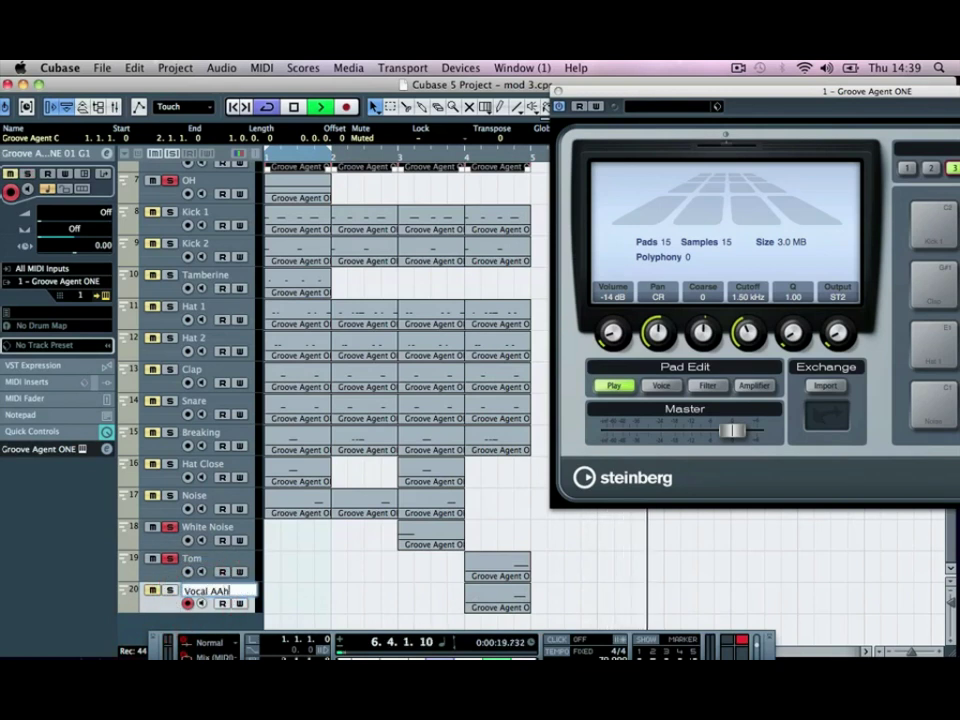
pyautogui.click(168, 564)
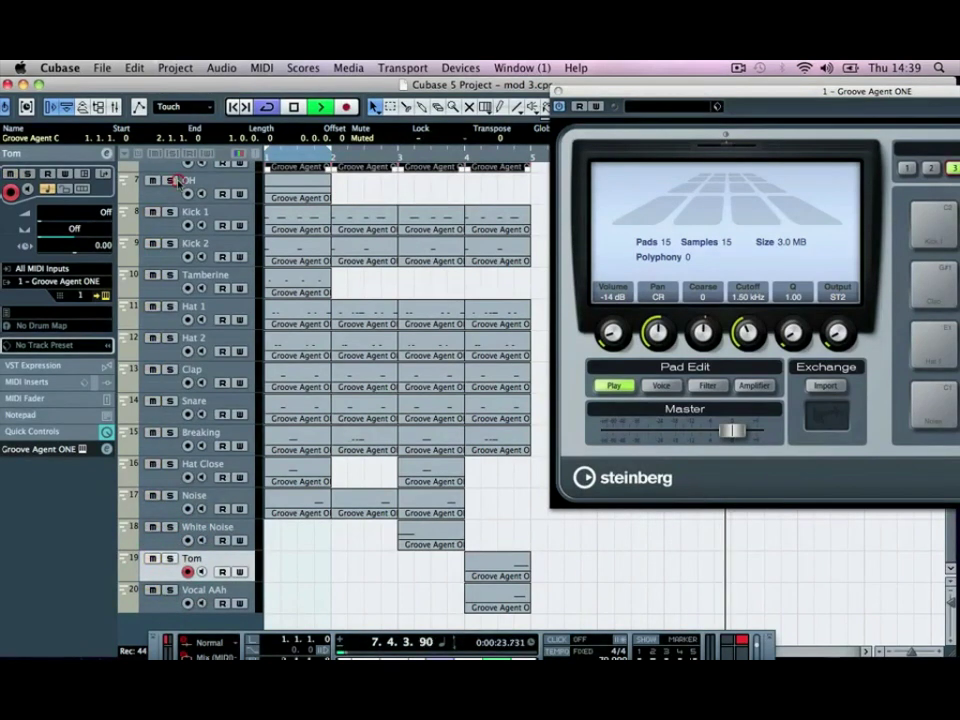
# Step: Repeat the one-bar OH and Tamberine Groove Agent parts out through bar 4
pyautogui.scroll(5, 304, 137)
pyautogui.press('KP_Decimal')
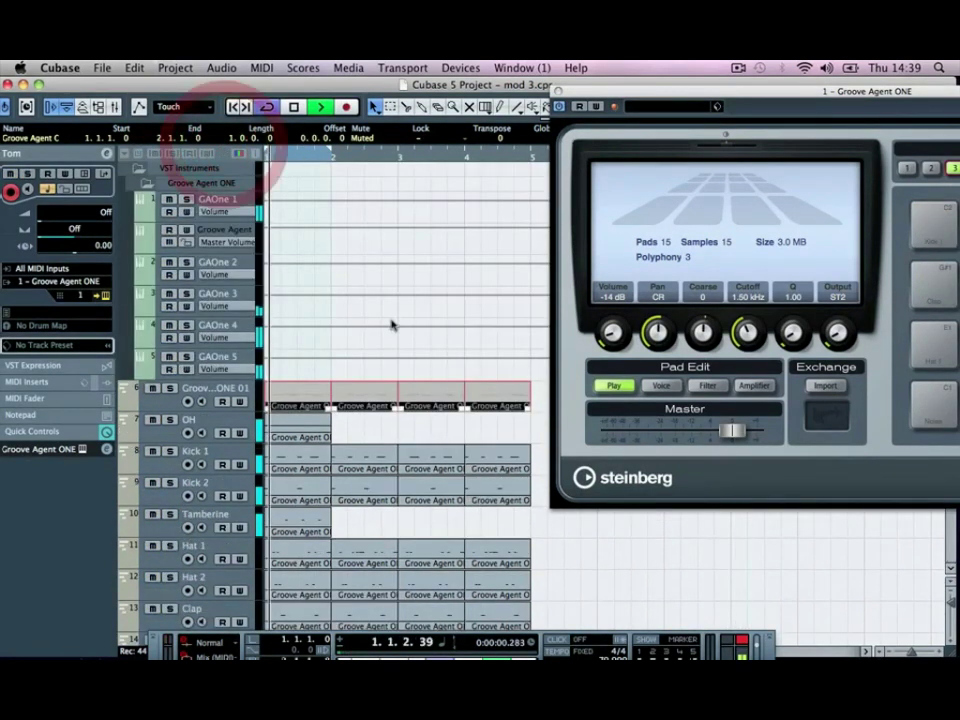
pyautogui.click(356, 418)
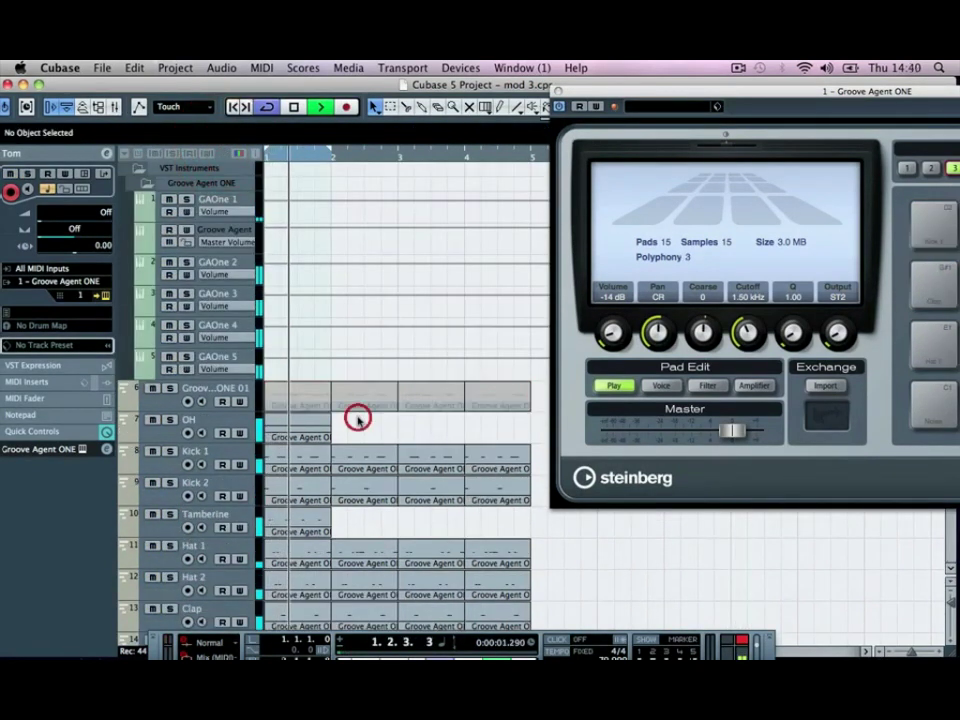
pyautogui.click(300, 435)
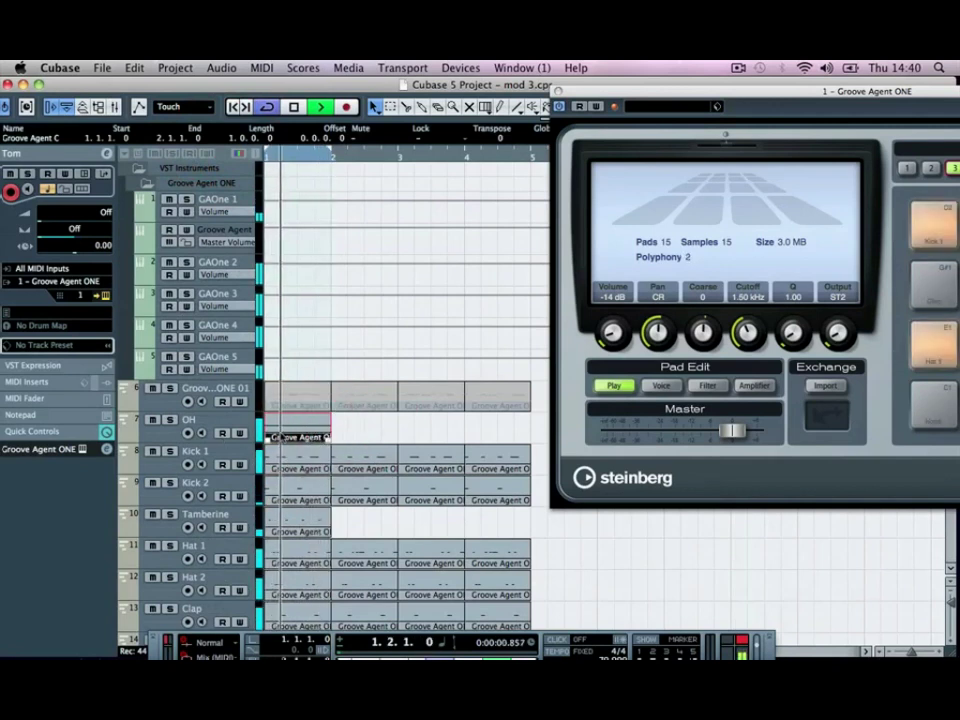
pyautogui.moveTo(330, 440); pyautogui.dragTo(520, 437)
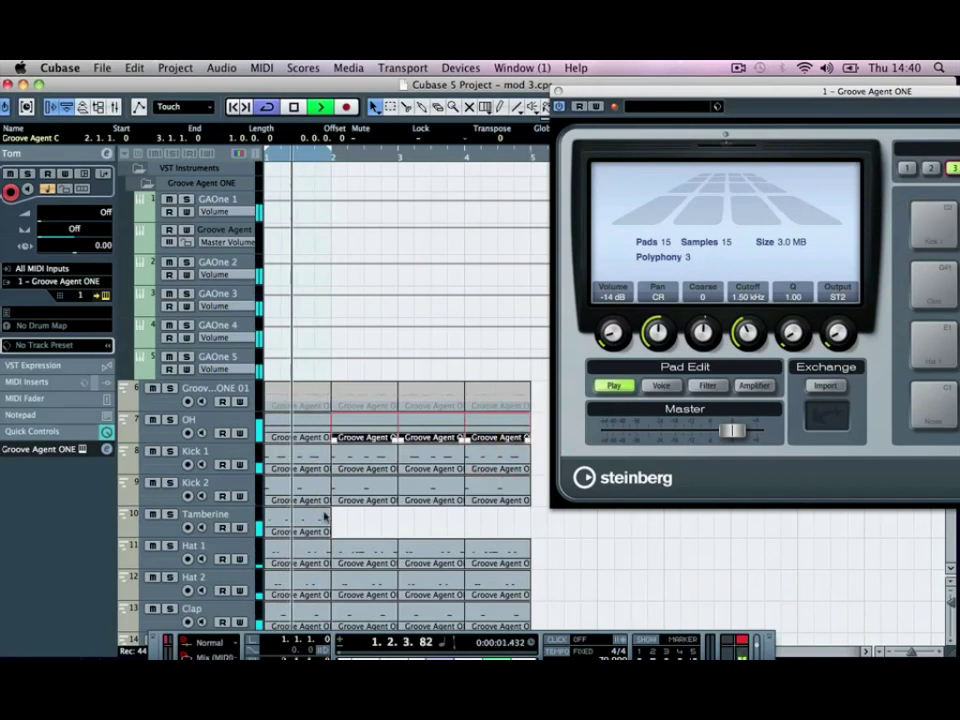
pyautogui.moveTo(328, 530); pyautogui.dragTo(536, 528)
pyautogui.click(161, 396)
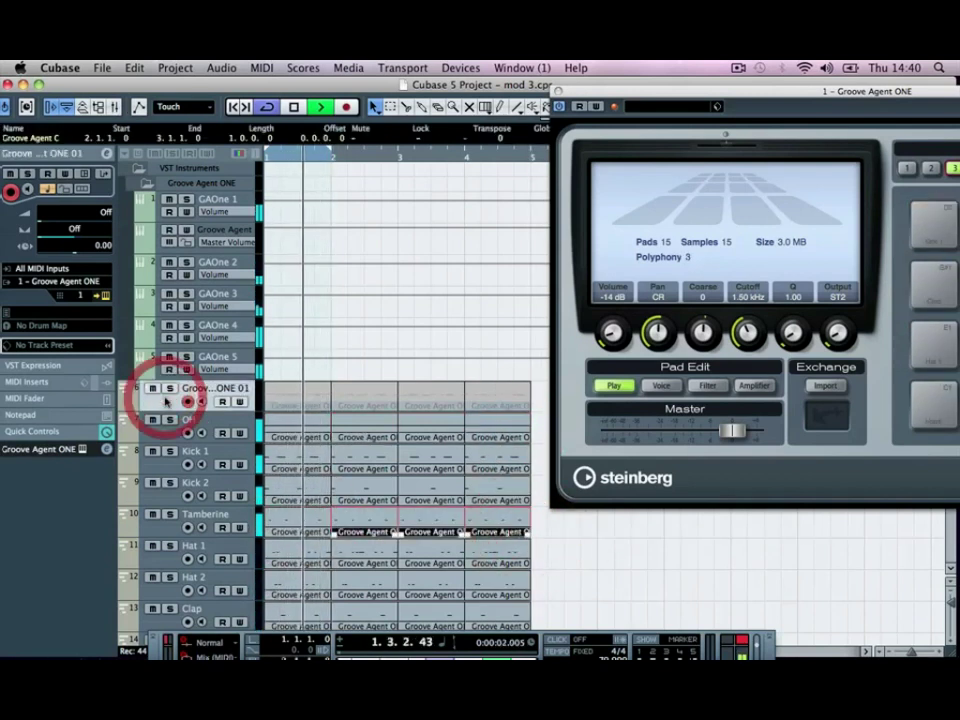
# Step: Add a folder track above the drum tracks and name it 'Drums'
pyautogui.rightClick(160, 393)
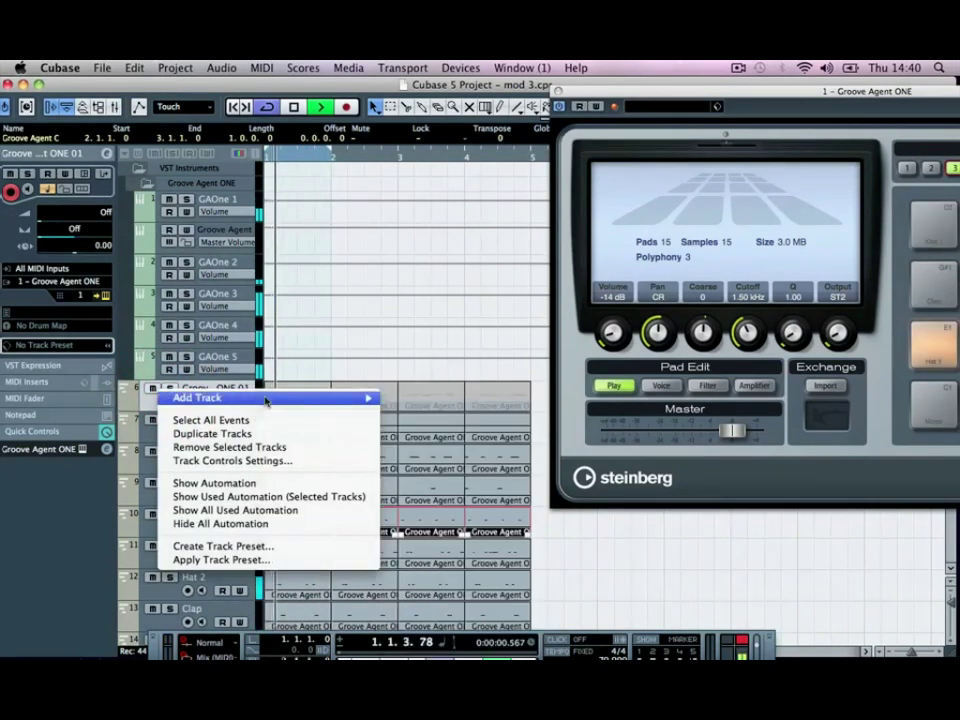
pyautogui.moveTo(300, 397)
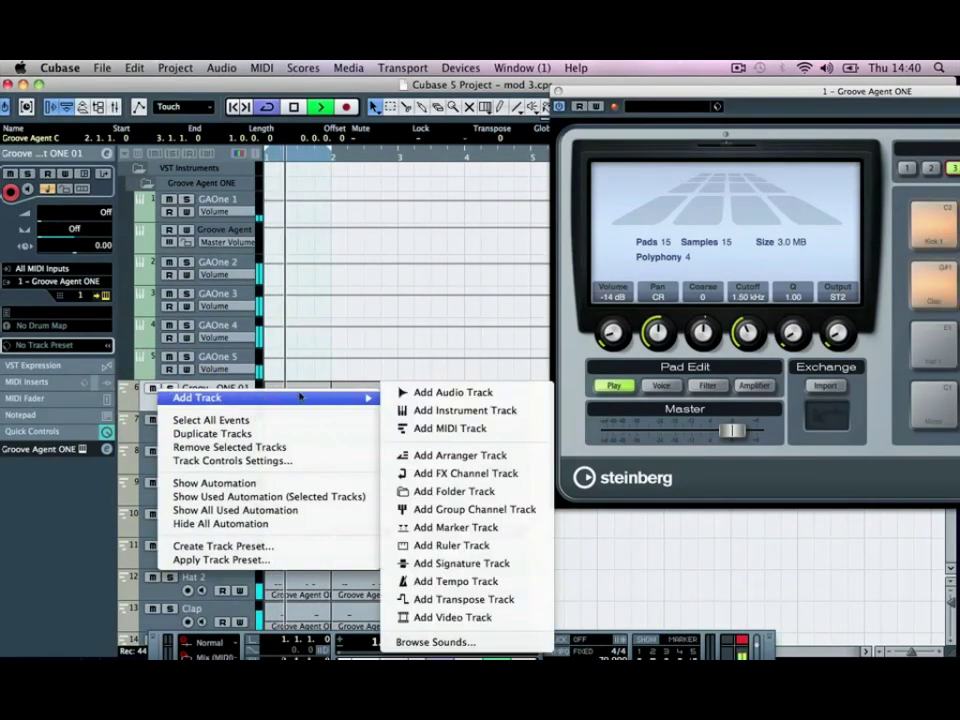
pyautogui.click(453, 491)
pyautogui.moveTo(172, 424); pyautogui.dragTo(165, 390)
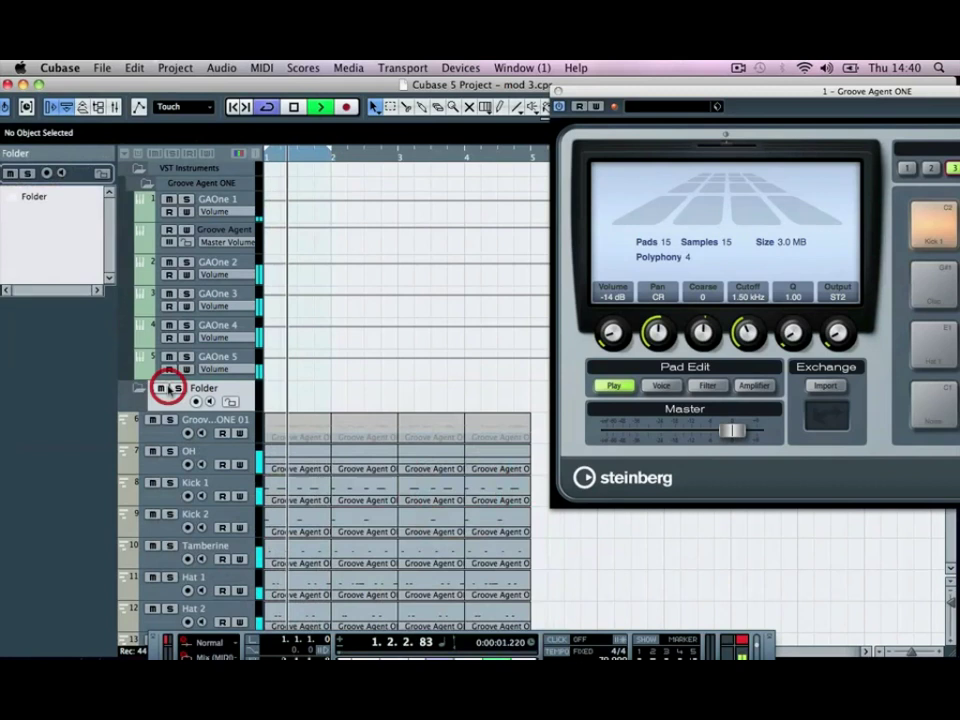
pyautogui.doubleClick(204, 390)
pyautogui.write('Drums')
pyautogui.press('Return')
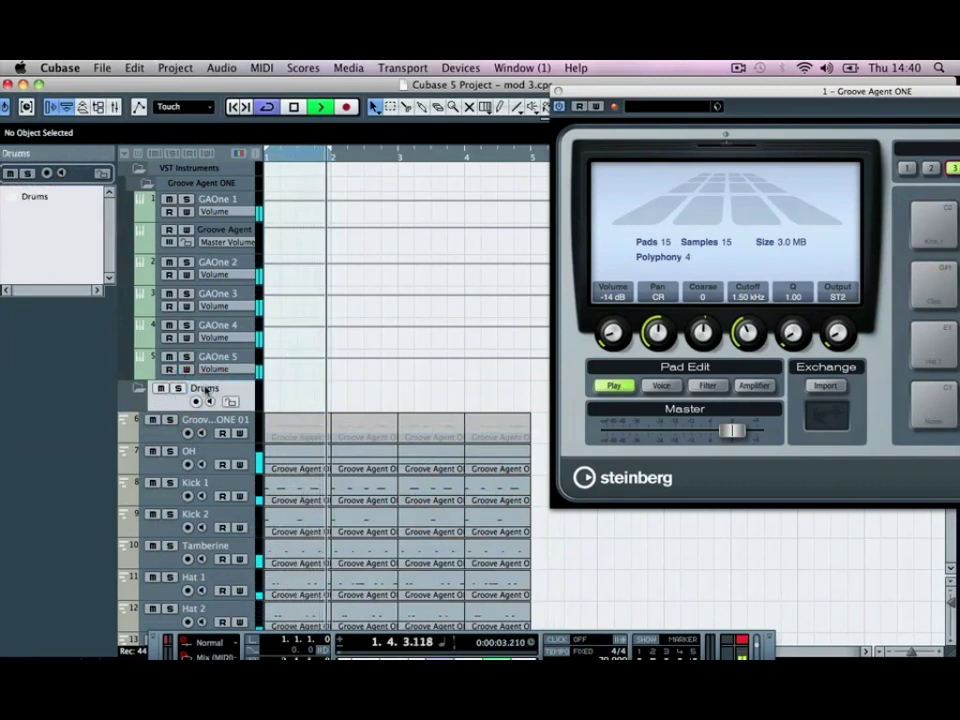
# Step: Move tracks Groove Agent ONE 01 through Vocal AAh into the Drums folder and collapse it
pyautogui.click(172, 422)
pyautogui.scroll(-5, 165, 600)
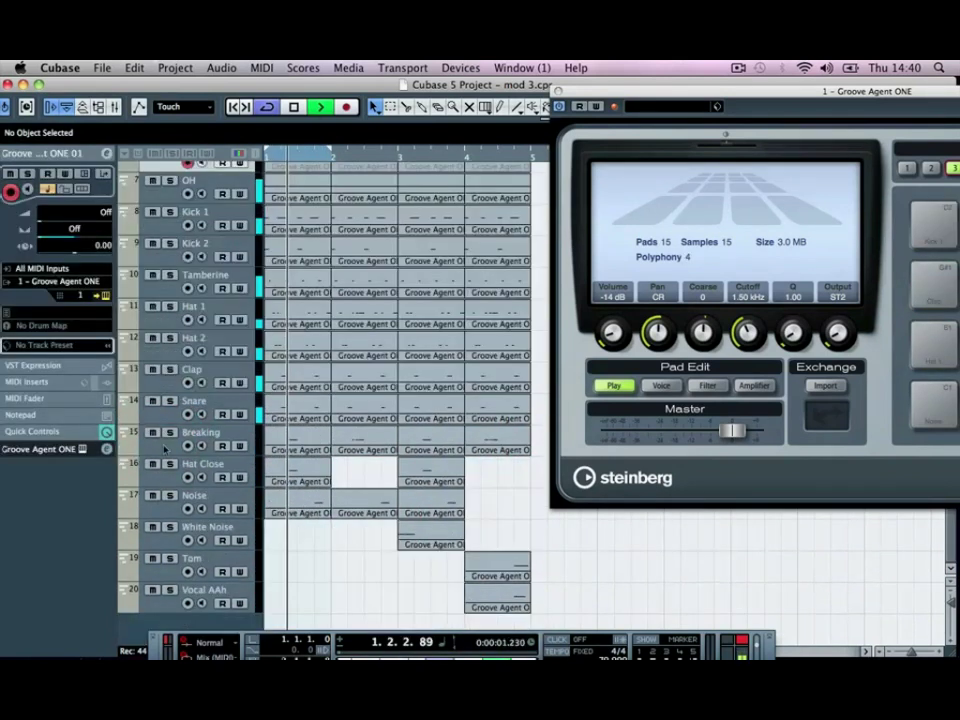
pyautogui.click(162, 596)
pyautogui.keyDown('shift'); pyautogui.click(166, 585); pyautogui.keyUp('shift')
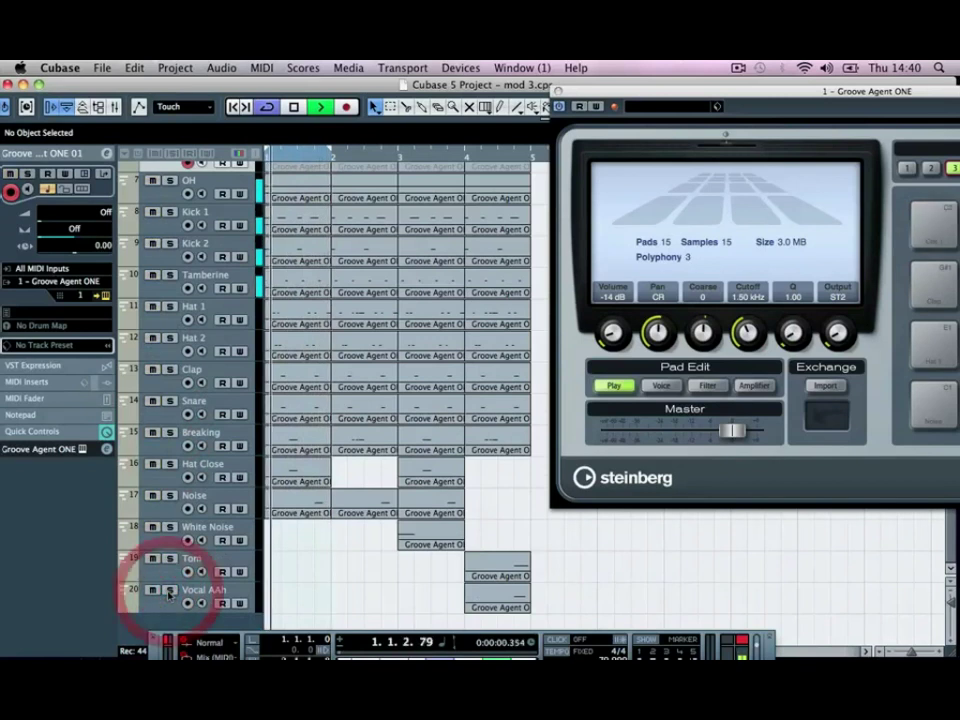
pyautogui.scroll(5, 197, 556)
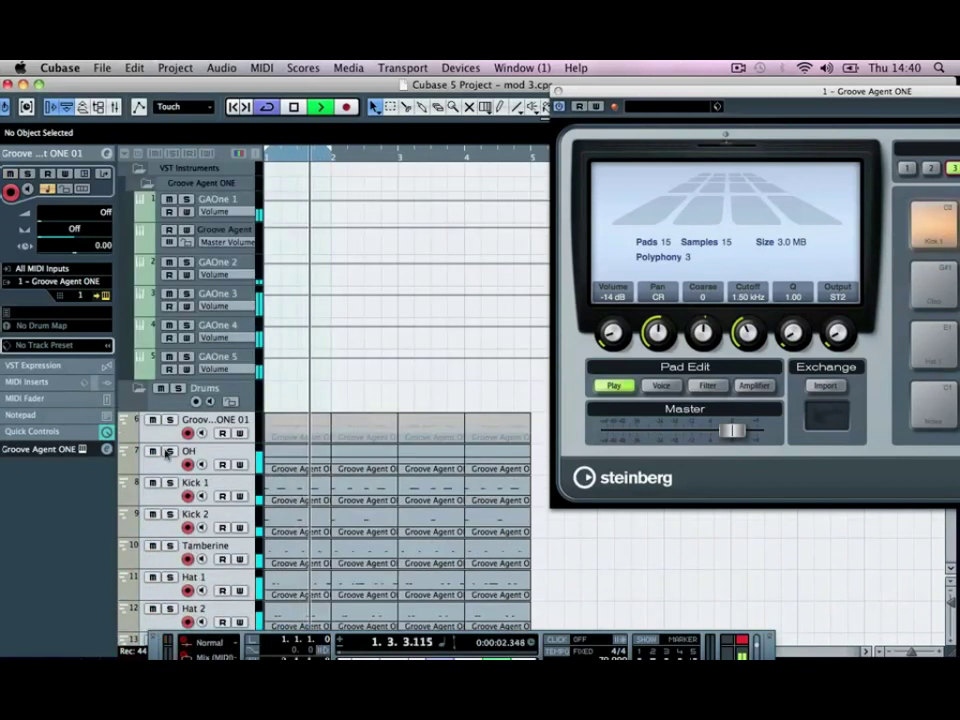
pyautogui.click(156, 414)
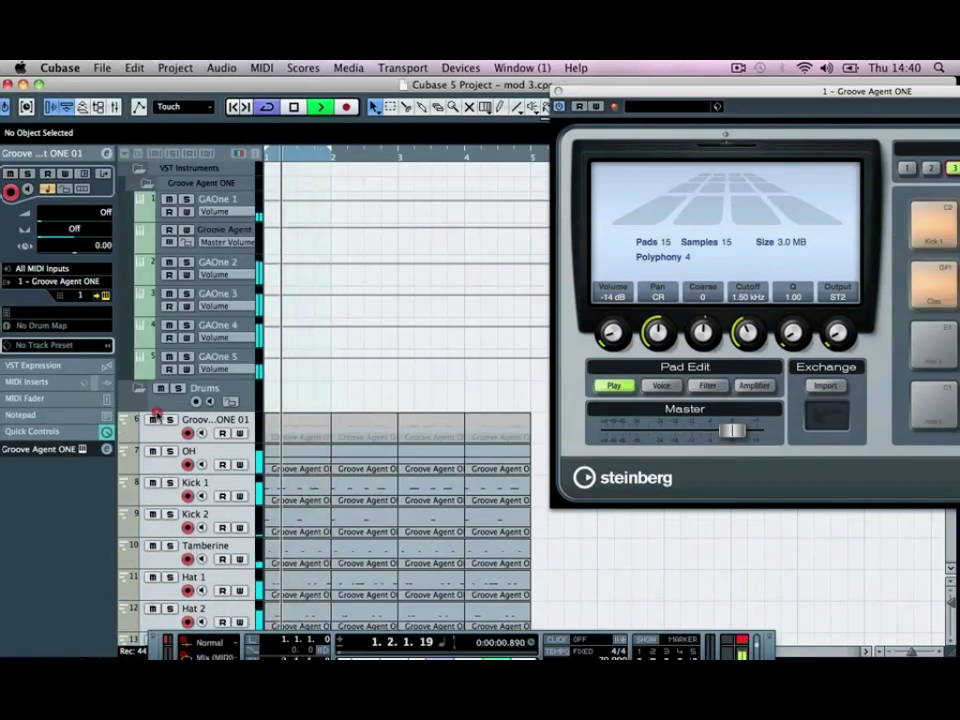
pyautogui.moveTo(156, 414); pyautogui.dragTo(174, 404)
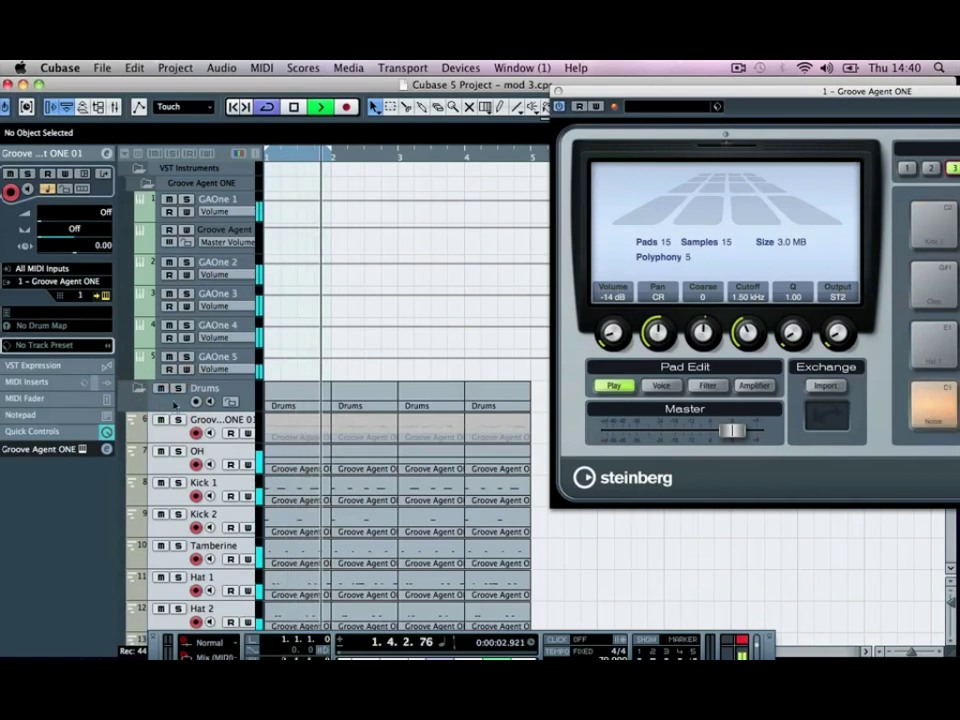
pyautogui.click(165, 428)
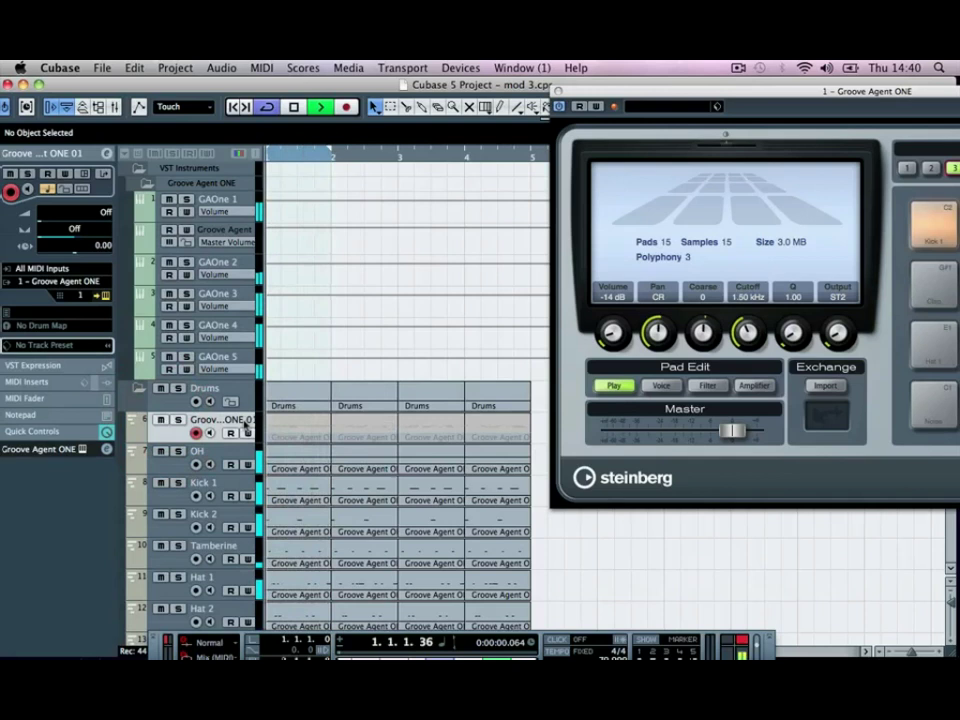
pyautogui.click(140, 388)
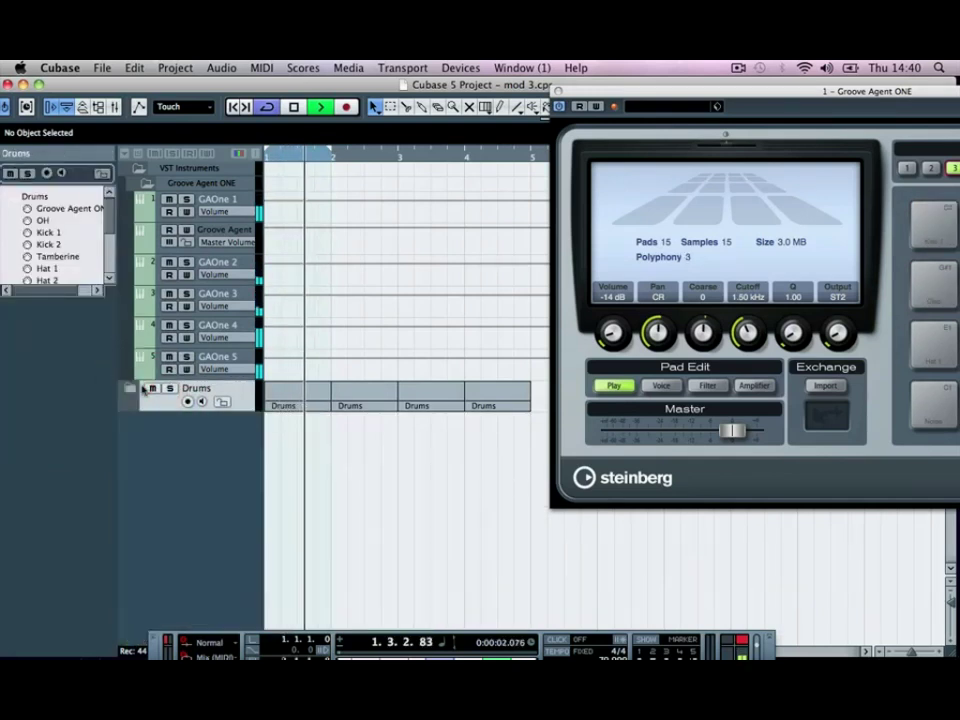
pyautogui.click(137, 389)
pyautogui.click(137, 389)
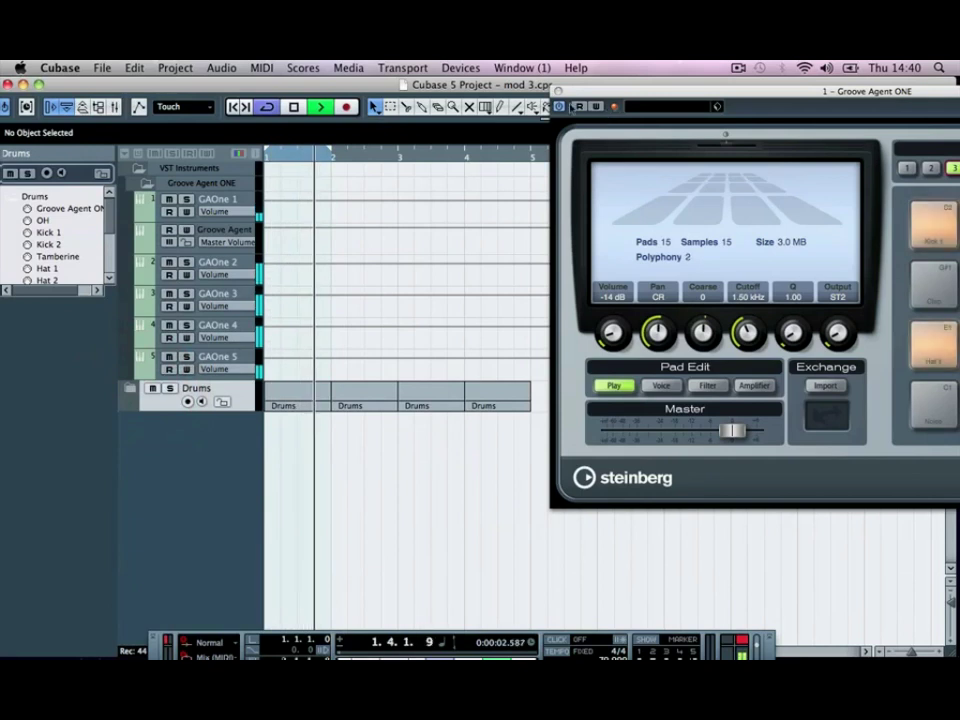
# Step: Close Groove Agent ONE, solo GAOne 1 and set its volume to -9 dB
pyautogui.click(564, 92)
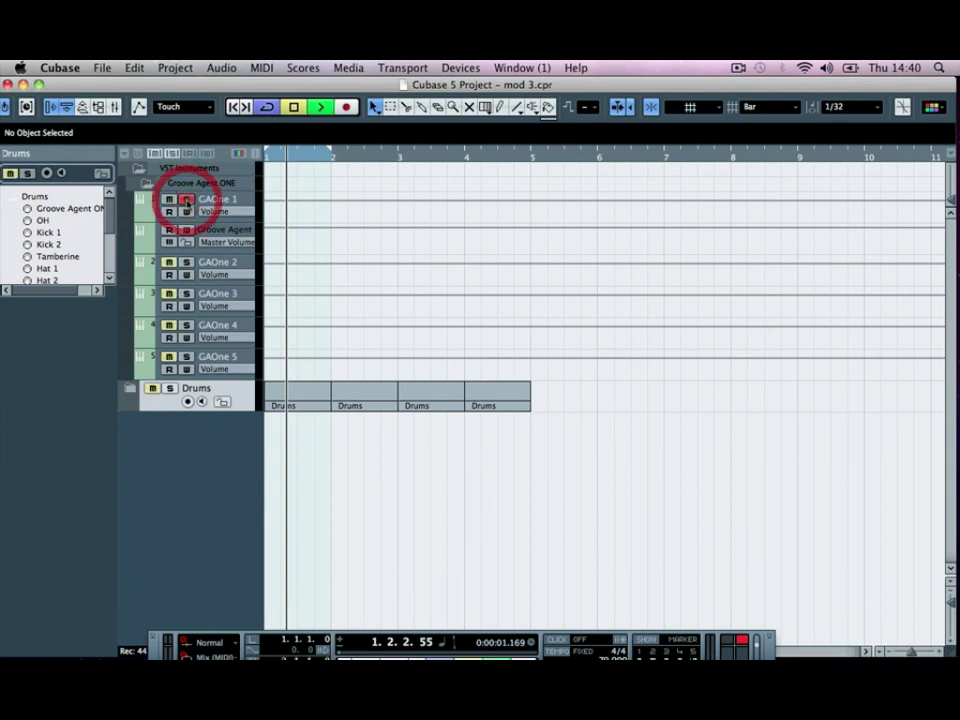
pyautogui.click(150, 194)
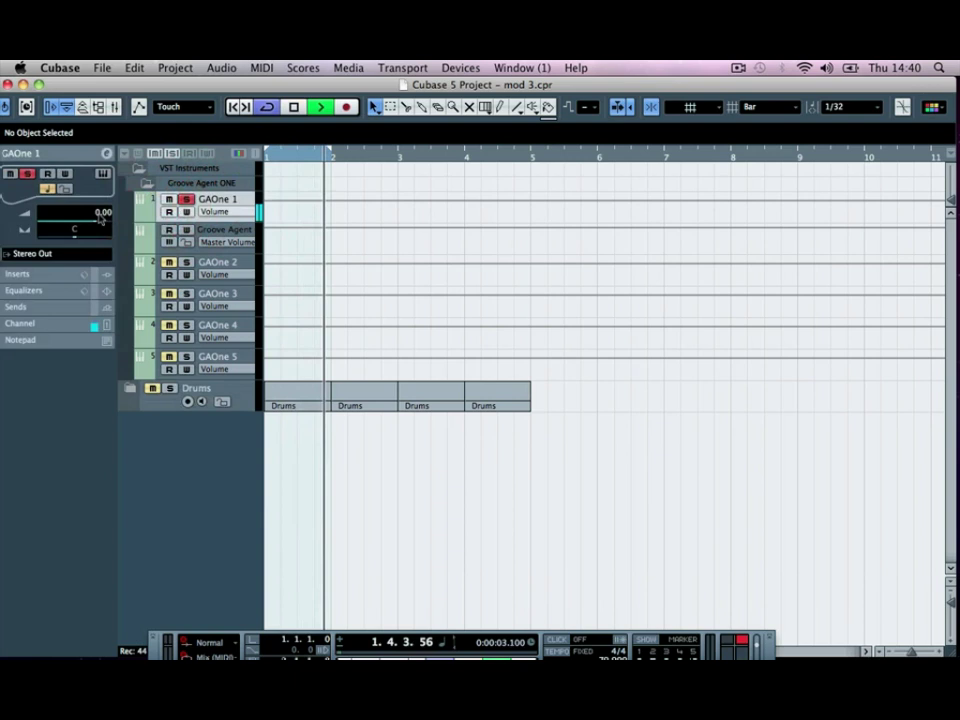
pyautogui.click(97, 212)
pyautogui.doubleClick(101, 212)
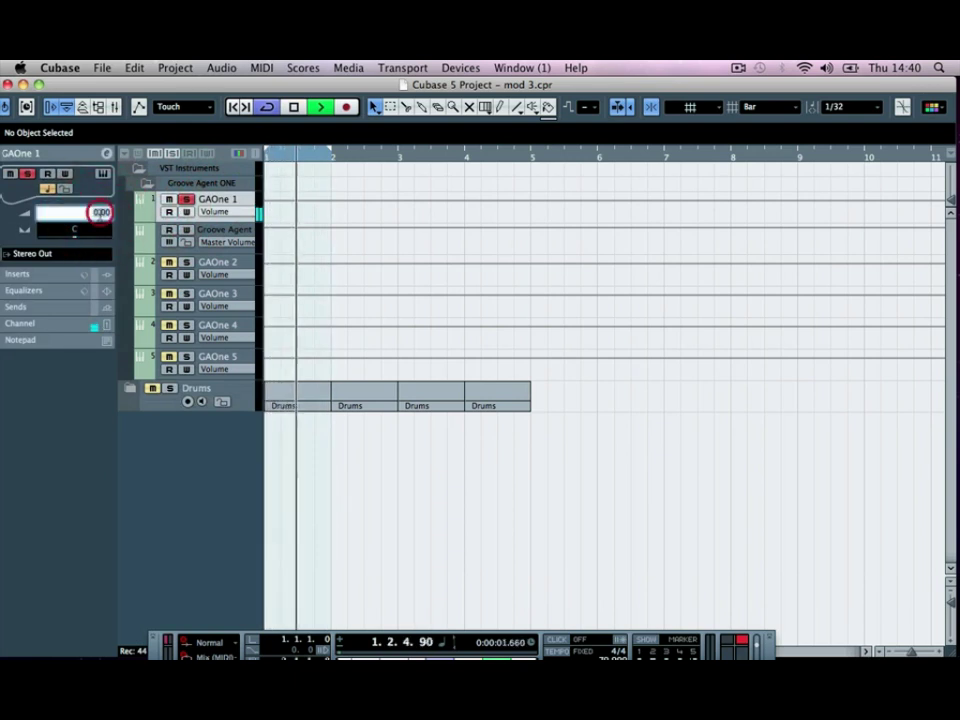
pyautogui.write('-9')
pyautogui.press('Return')
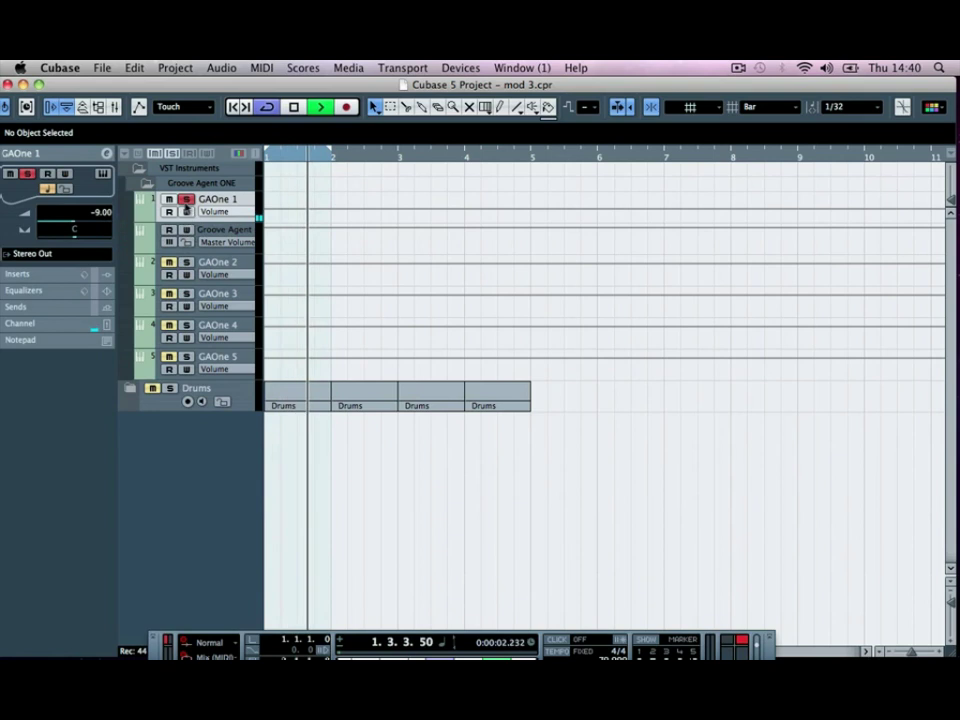
pyautogui.click(185, 199)
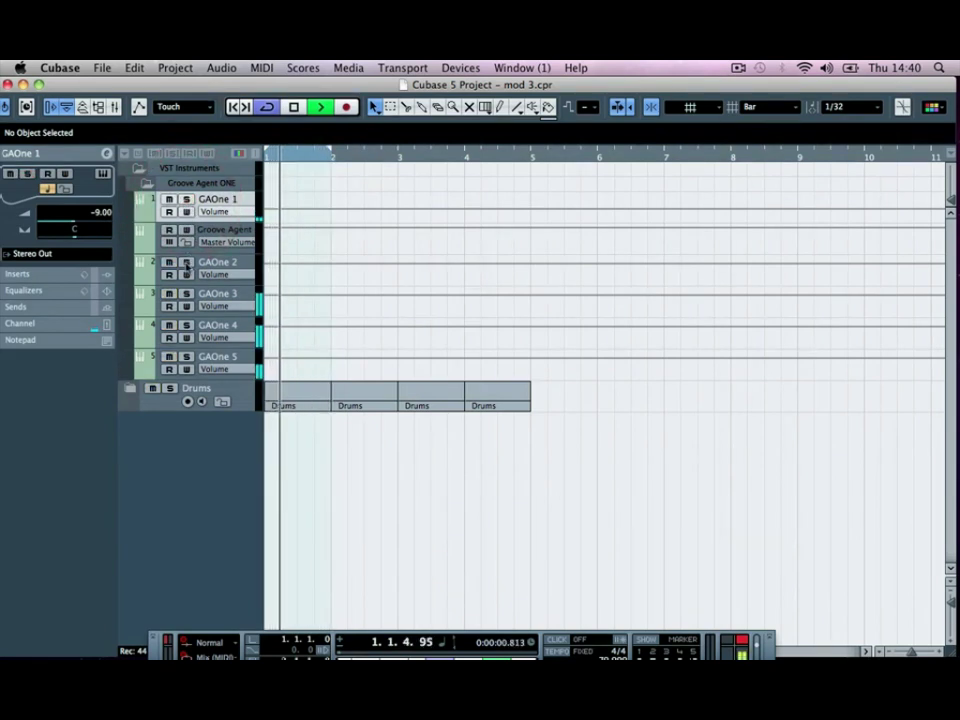
# Step: Solo GAOne 2, set its volume to -8 dB, then unsolo it
pyautogui.click(186, 262)
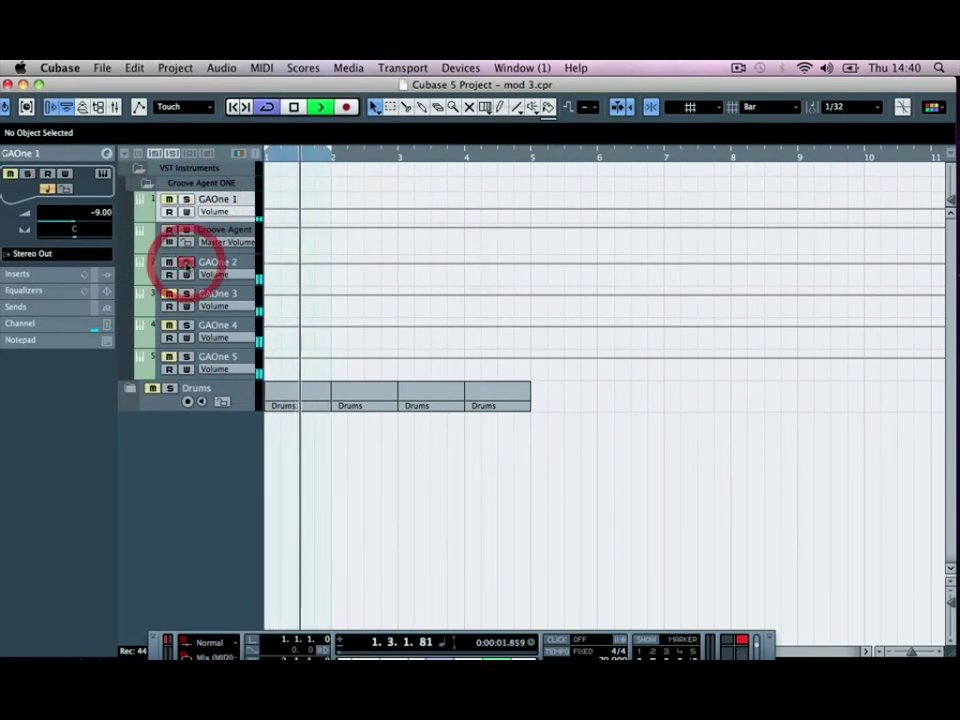
pyautogui.click(146, 263)
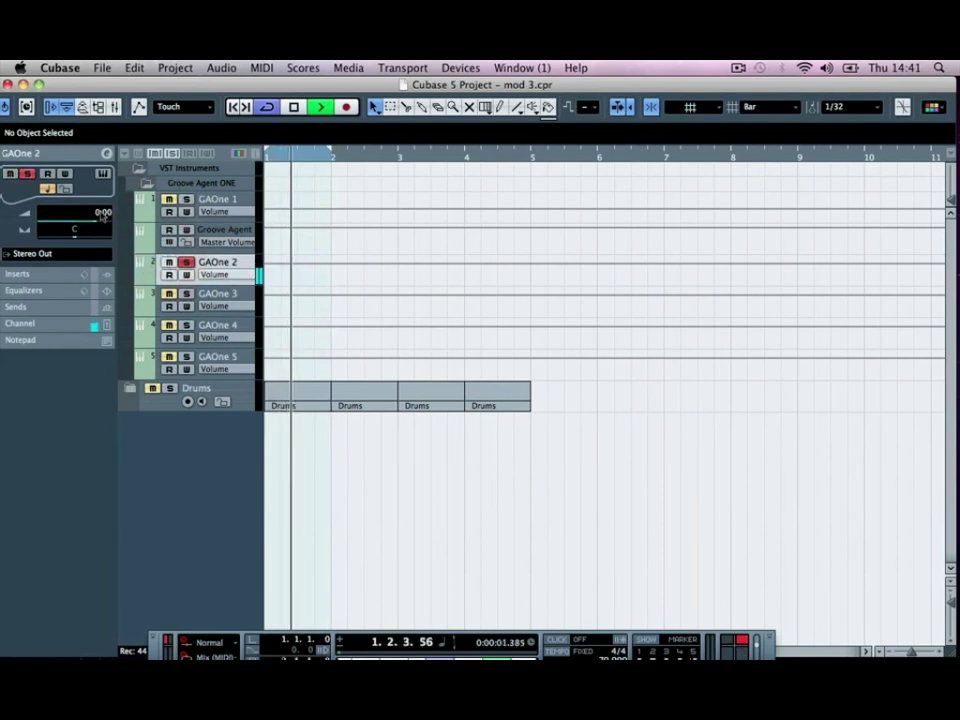
pyautogui.click(103, 214)
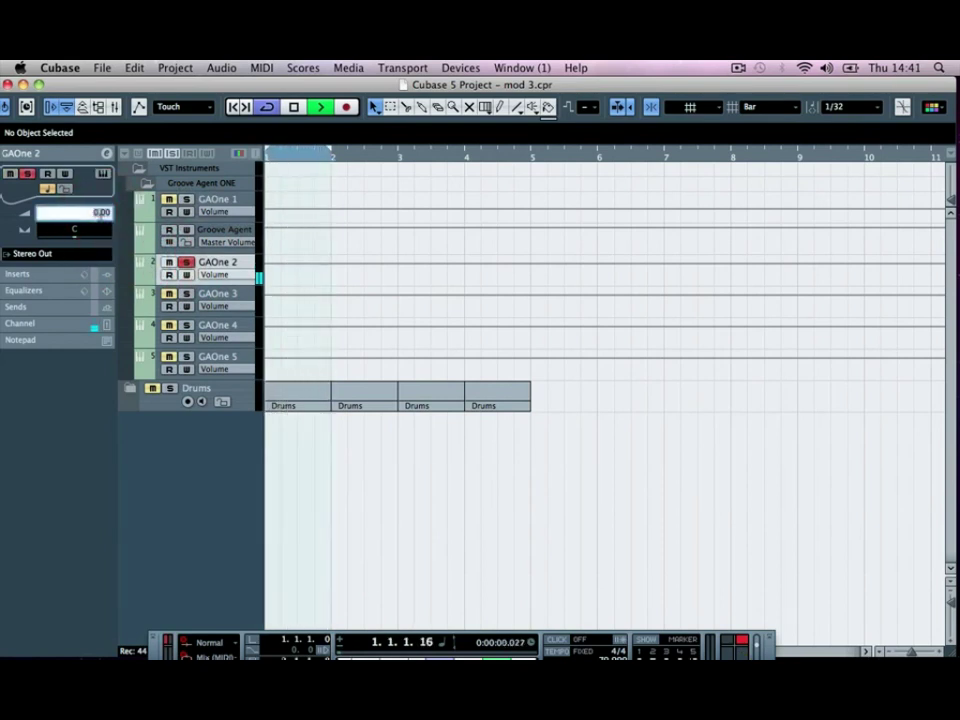
pyautogui.write('-8')
pyautogui.press('Return')
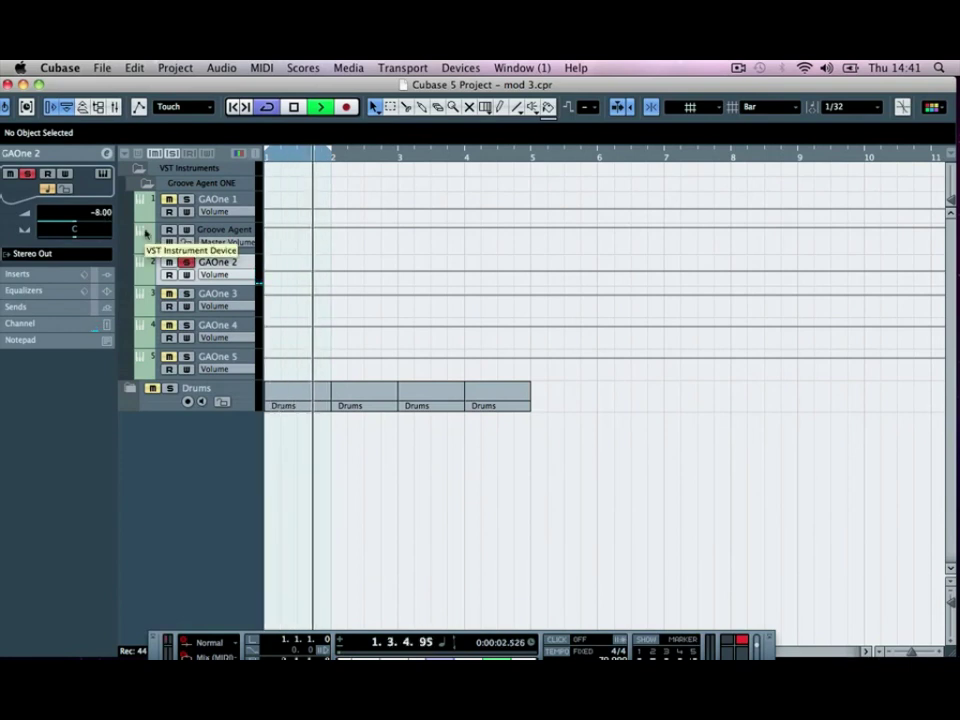
pyautogui.click(185, 262)
# Step: Solo GAOne 3 and set its volume to -8 dB
pyautogui.click(187, 293)
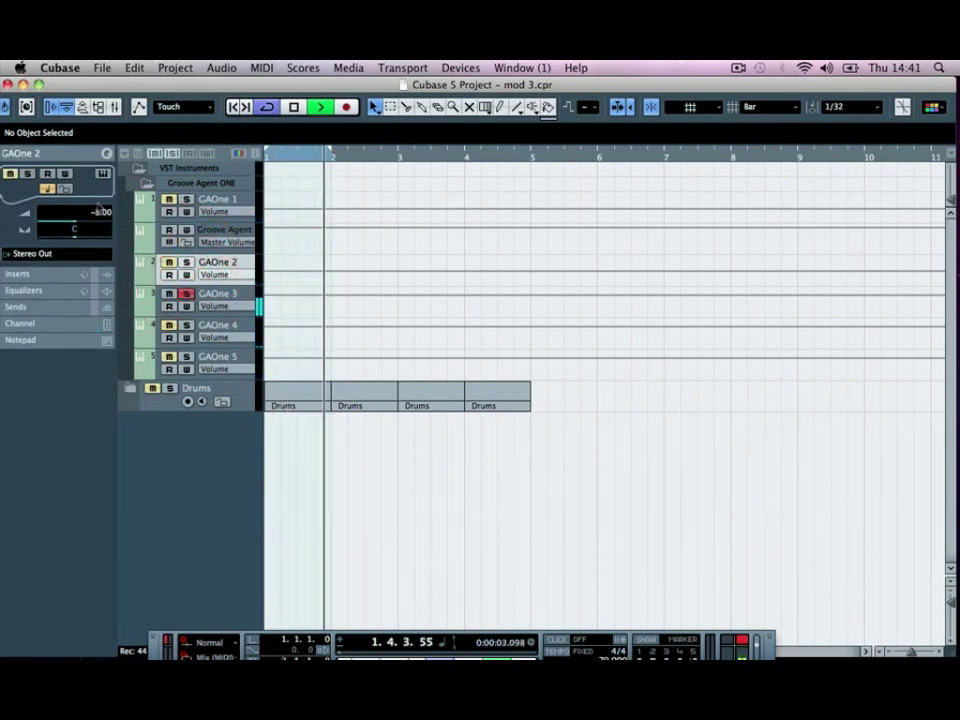
pyautogui.click(146, 296)
pyautogui.click(95, 211)
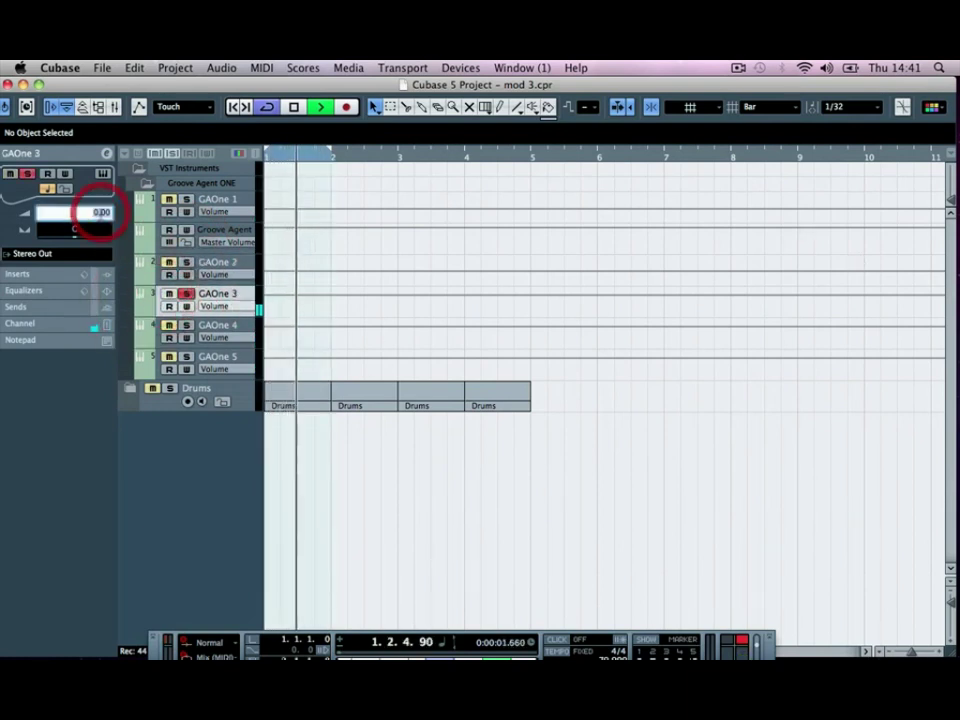
pyautogui.write('-8')
pyautogui.press('Return')
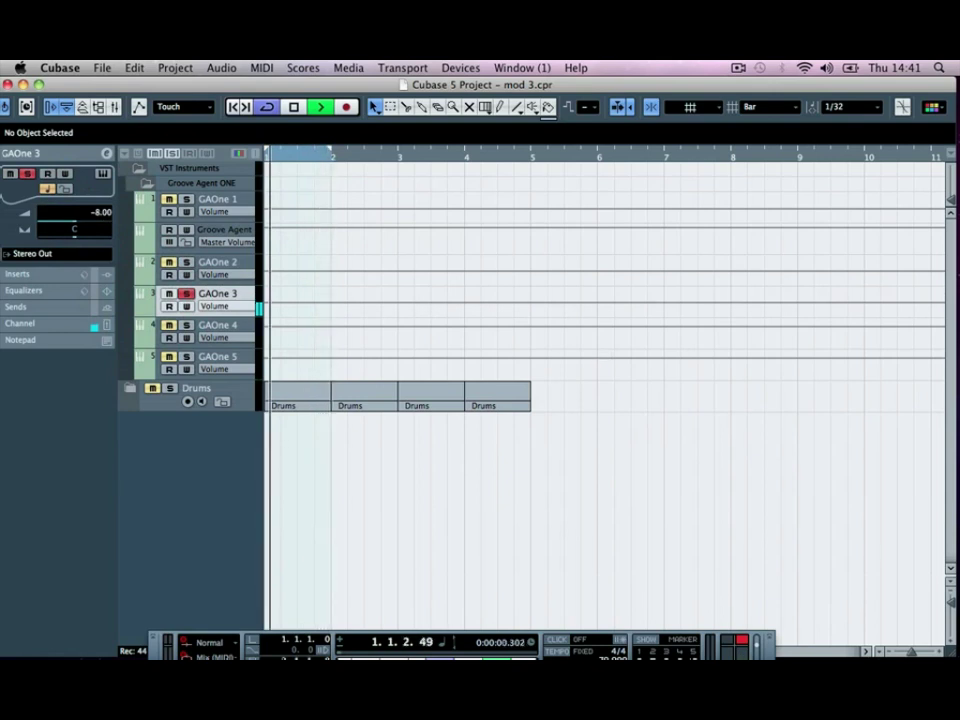
# Step: Solo GAOne 4 instead of GAOne 3, set its volume to -10 dB, then clear solos
pyautogui.click(186, 325)
pyautogui.click(186, 292)
pyautogui.click(150, 328)
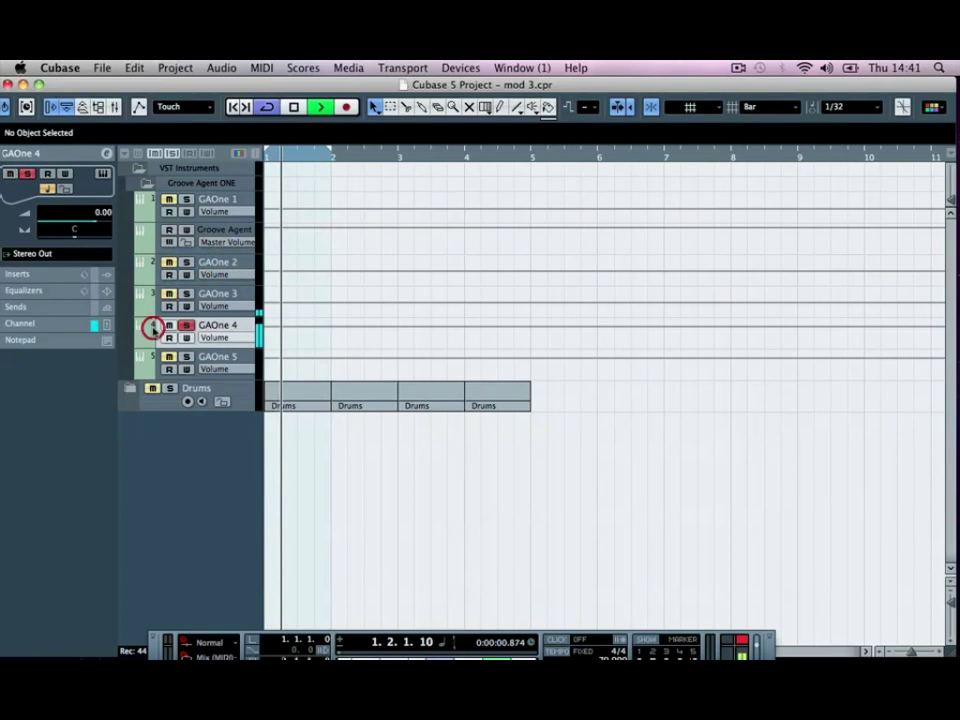
pyautogui.click(100, 211)
pyautogui.click(100, 211)
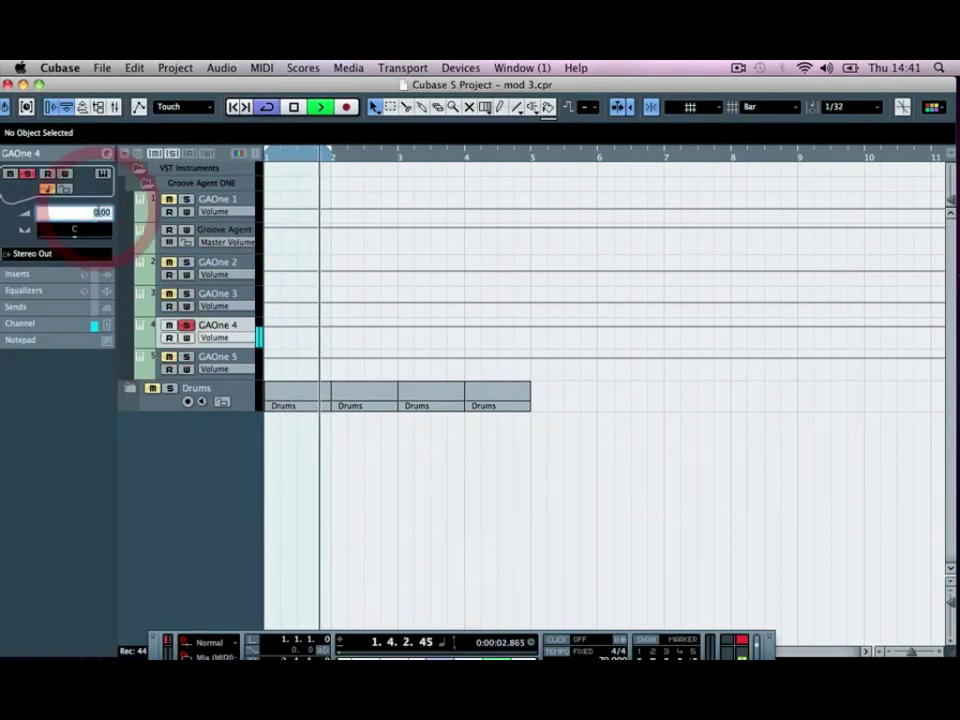
pyautogui.write('-10')
pyautogui.press('Return')
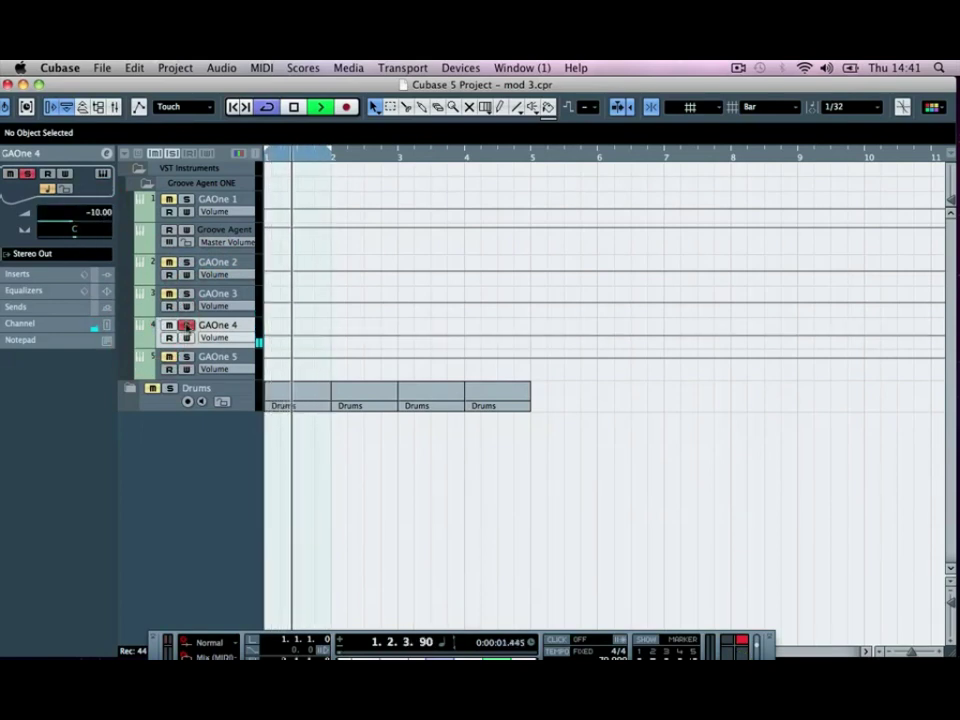
pyautogui.click(185, 327)
pyautogui.click(169, 358)
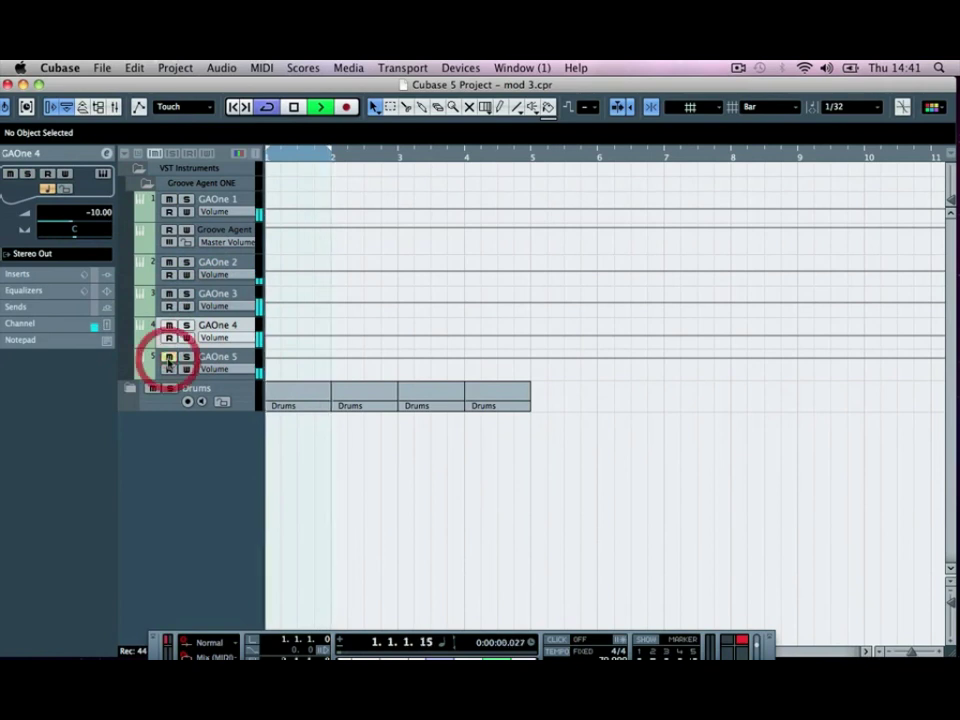
# Step: Restore GAOne 4's volume to -10 after a nudge and unmute GAOne 5
pyautogui.click(152, 325)
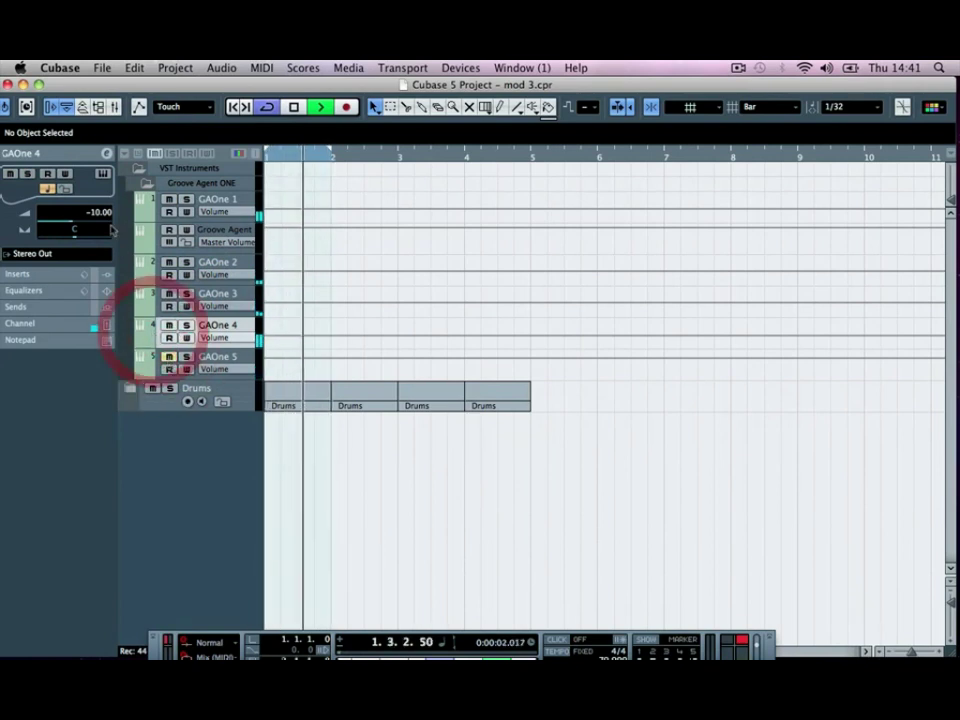
pyautogui.moveTo(77, 225); pyautogui.dragTo(72, 224)
pyautogui.doubleClick(72, 224)
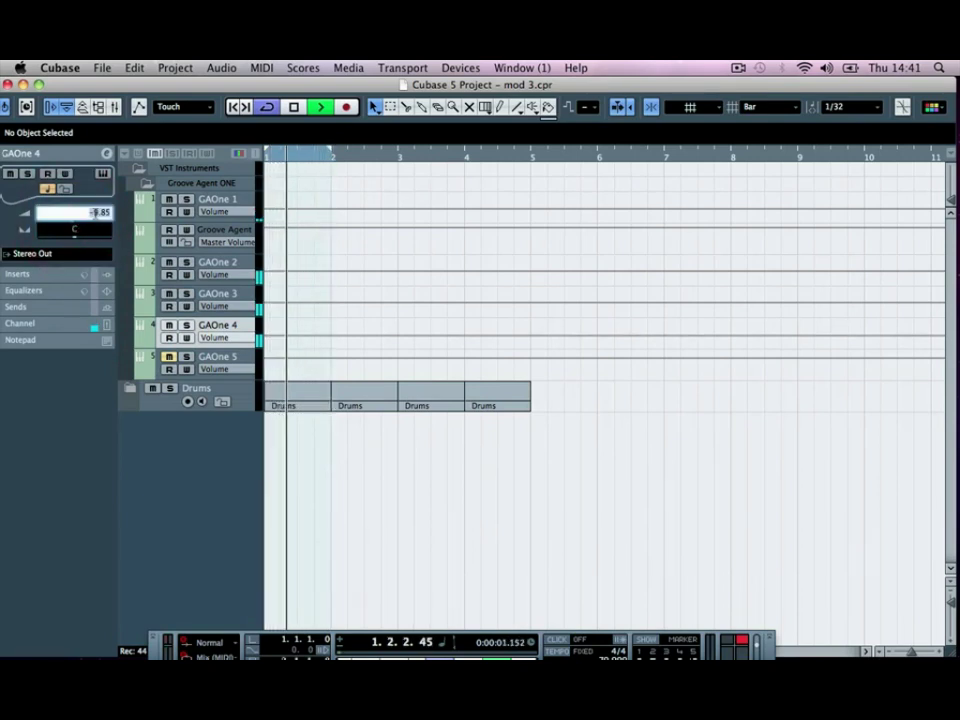
pyautogui.write('-10')
pyautogui.press('Return')
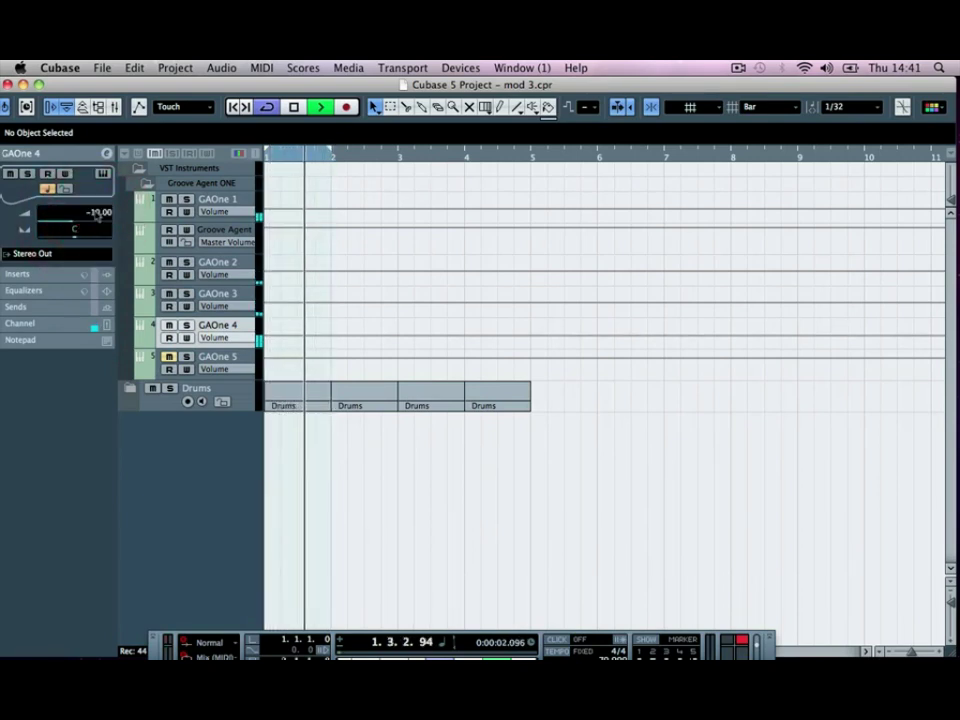
pyautogui.click(170, 357)
pyautogui.click(146, 358)
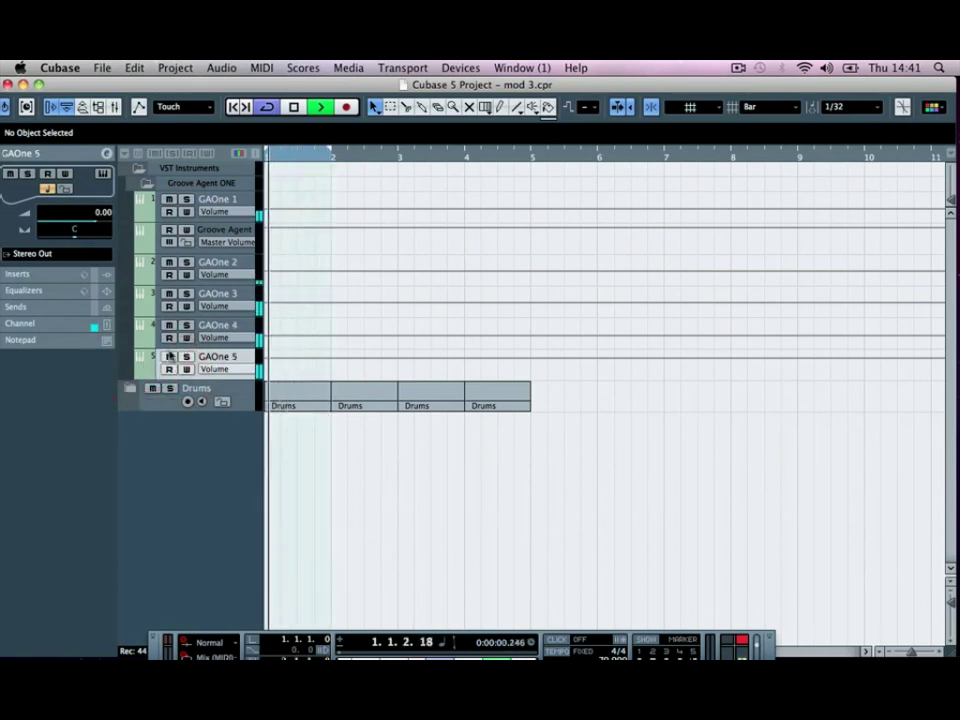
pyautogui.click(148, 205)
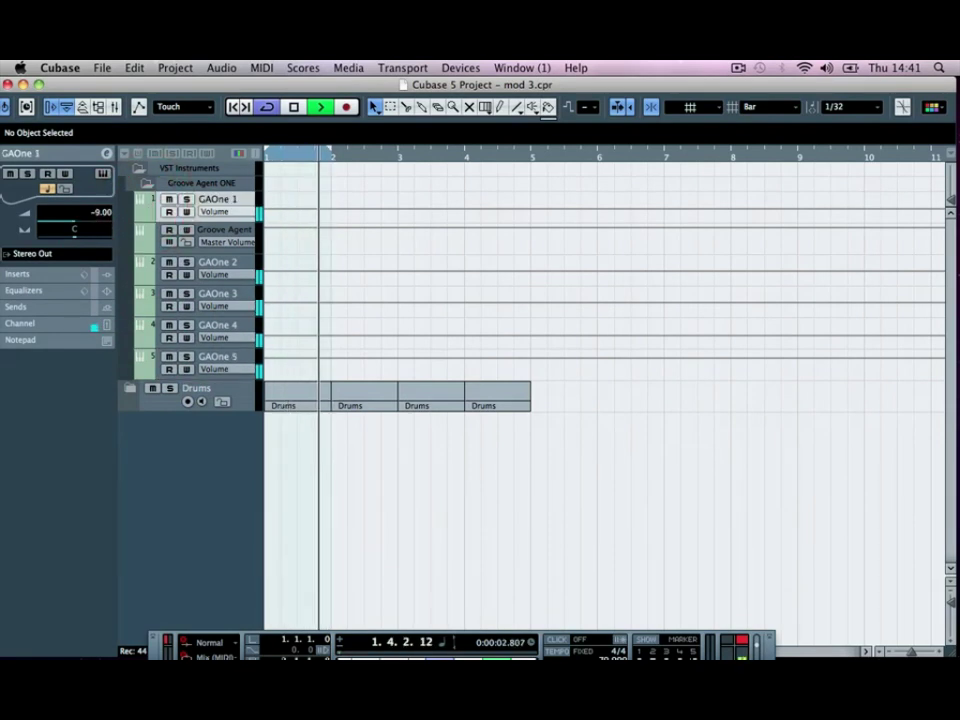
# Step: Enable GAOne 1's EQ band 2 with a 1.9 dB boost near 2102 Hz, then solo GAOne 2
pyautogui.click(185, 199)
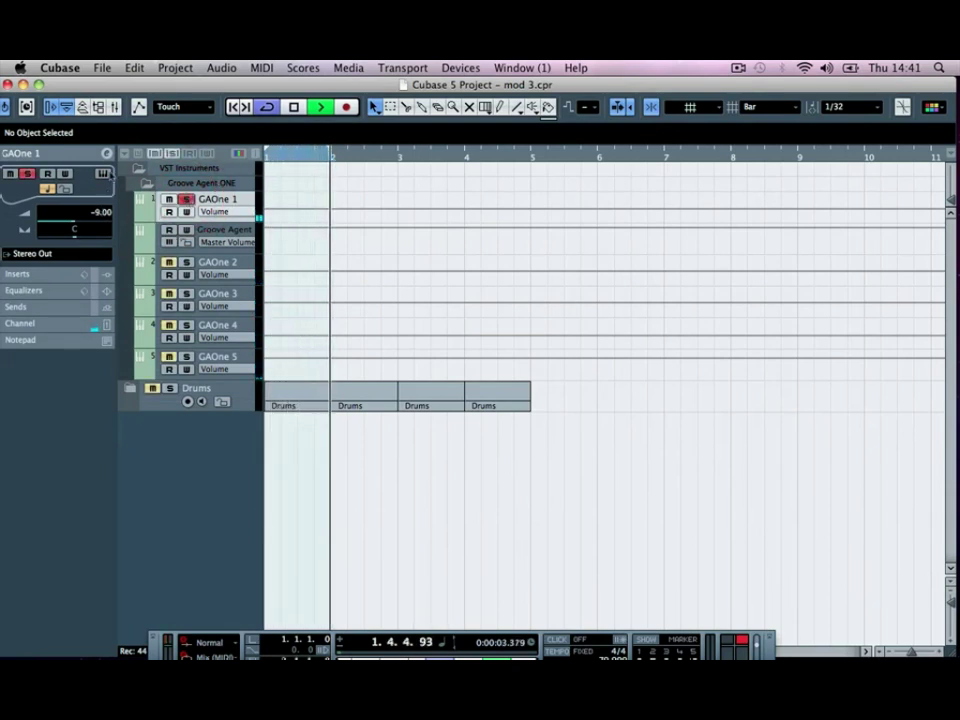
pyautogui.click(106, 153)
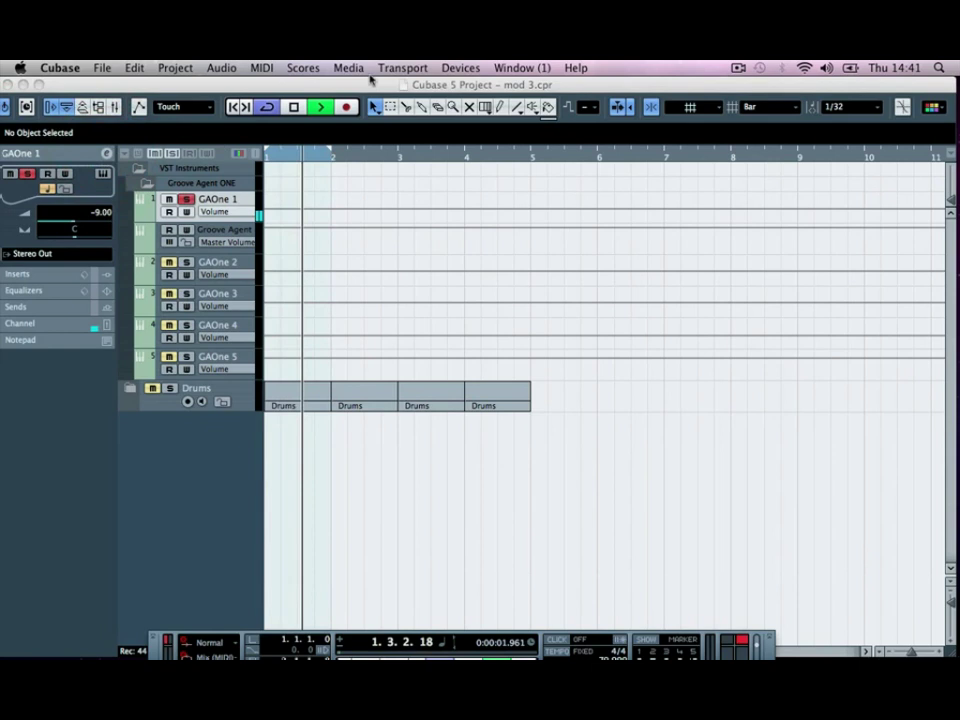
pyautogui.moveTo(471, 403); pyautogui.dragTo(308, 150)
pyautogui.click(344, 409)
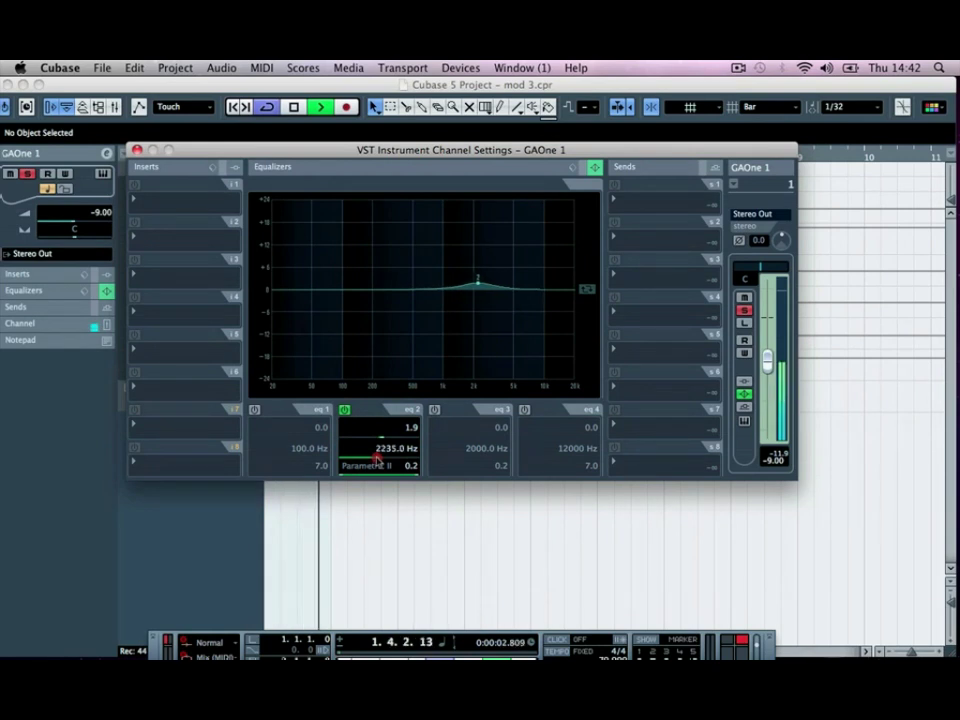
pyautogui.click(376, 457)
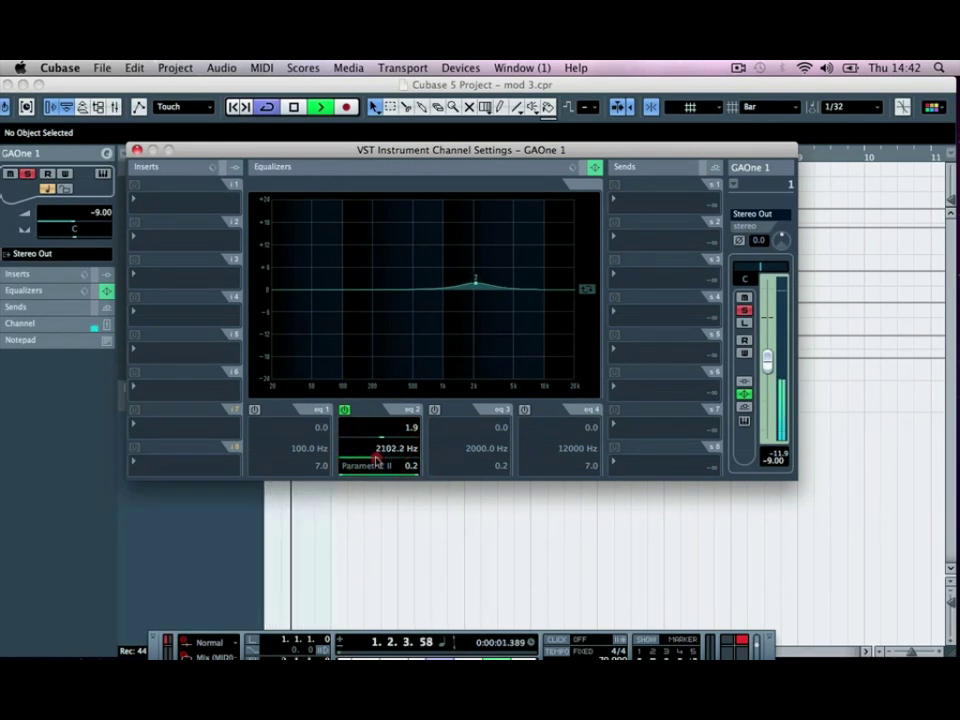
pyautogui.click(137, 150)
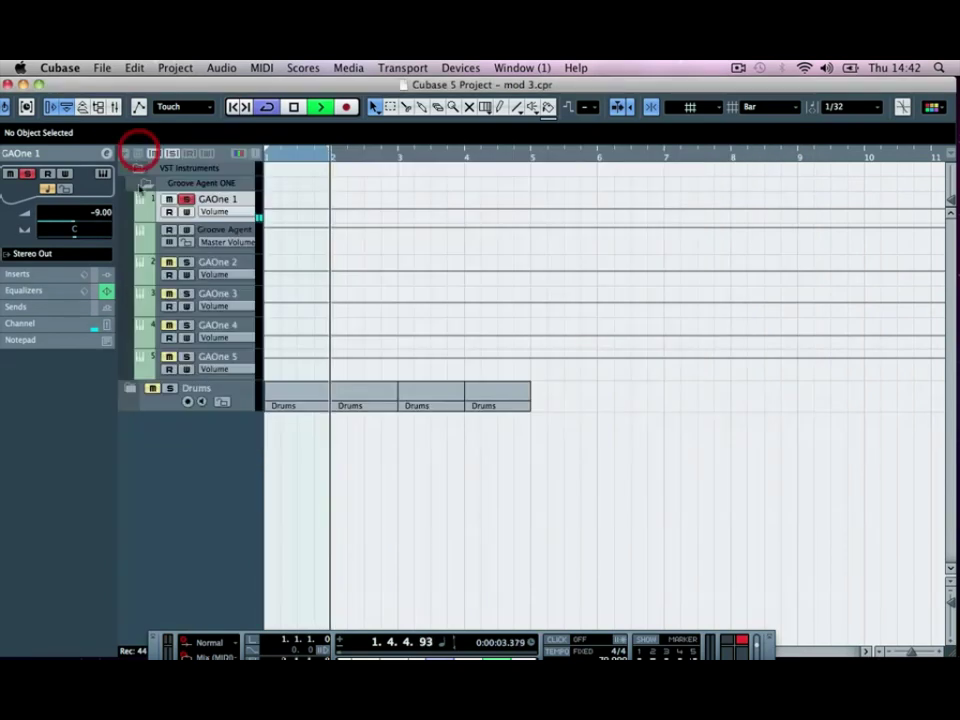
pyautogui.click(157, 265)
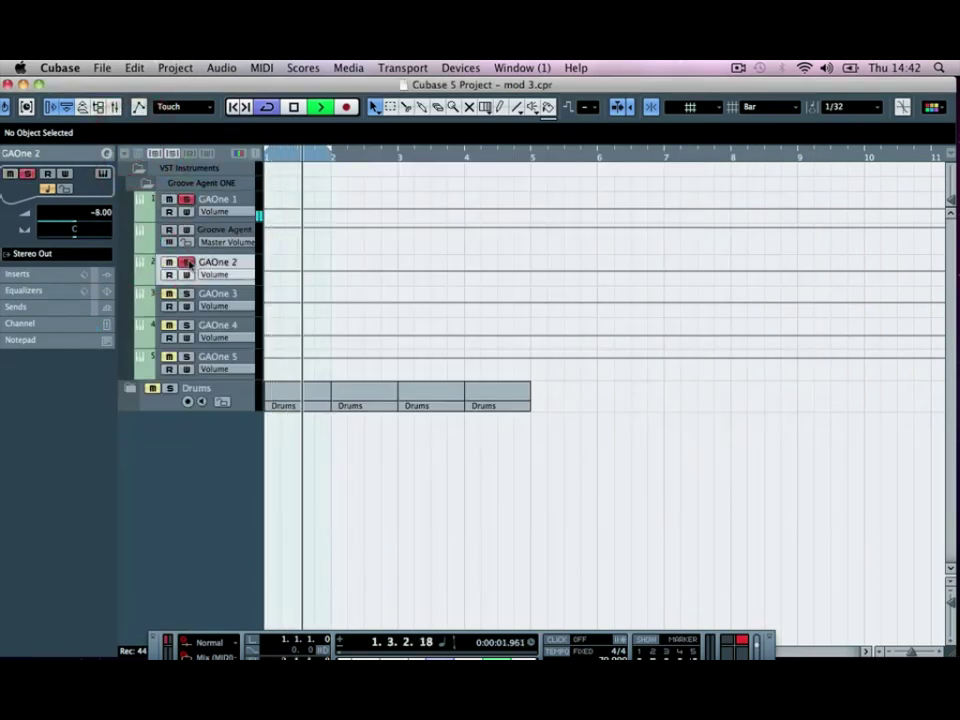
pyautogui.click(185, 262)
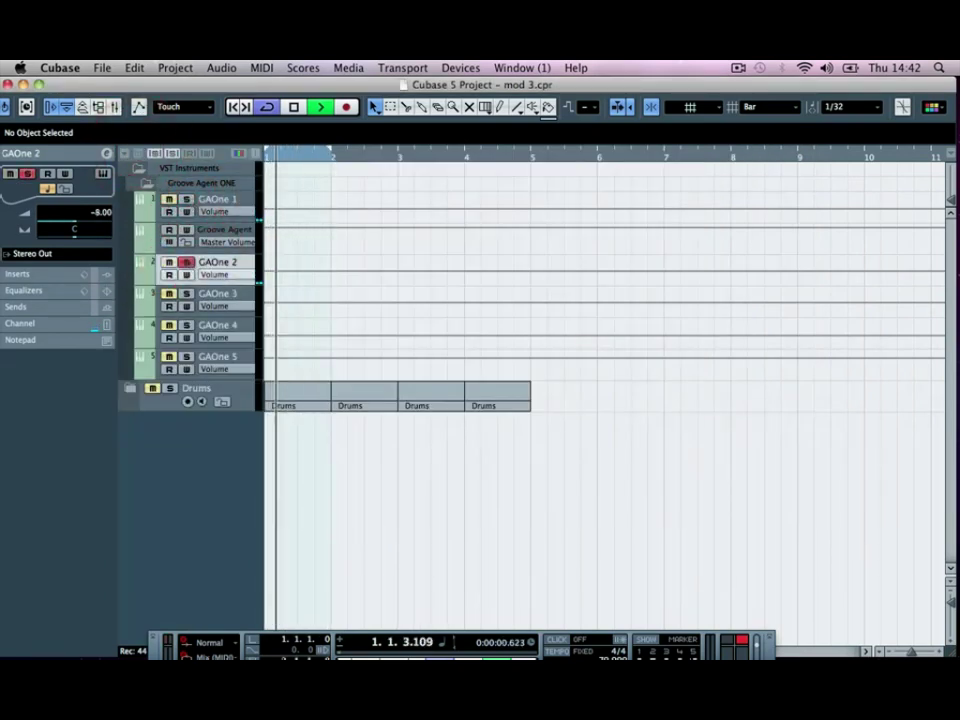
# Step: Insert a Compressor on GAOne 2's first slot with threshold -24.5, attack 5.1, ratio 3.30
pyautogui.click(104, 276)
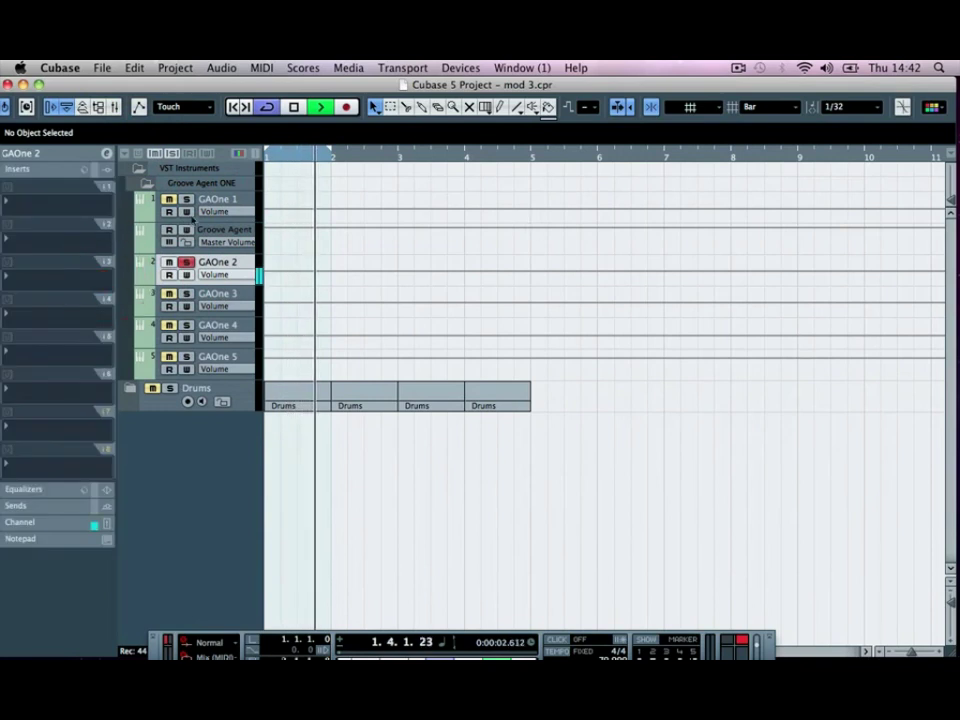
pyautogui.click(45, 203)
pyautogui.moveTo(89, 288)
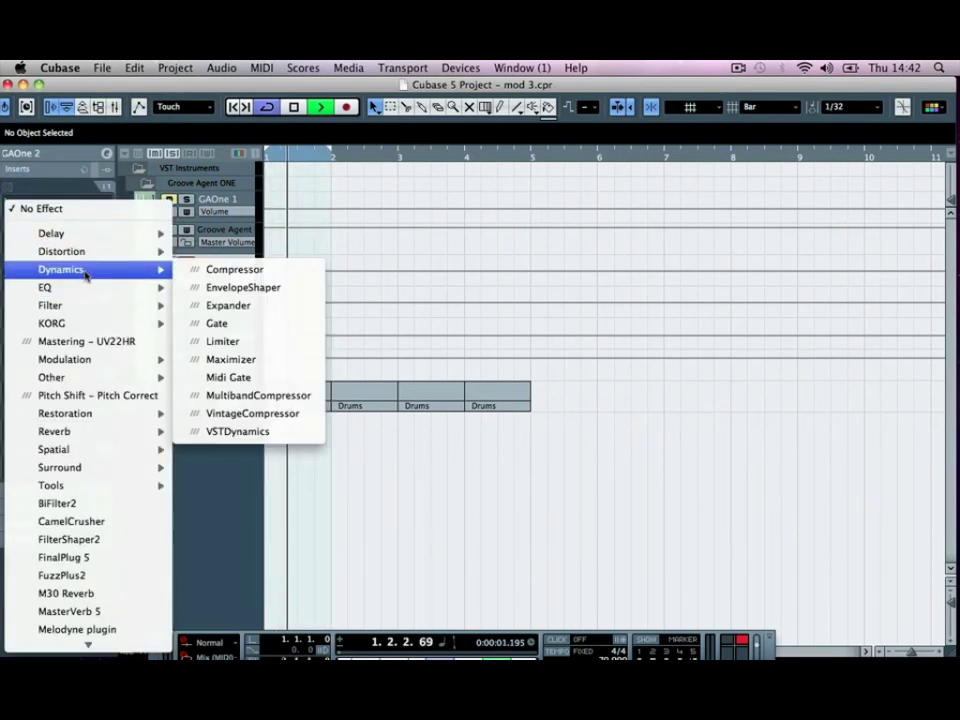
pyautogui.click(201, 272)
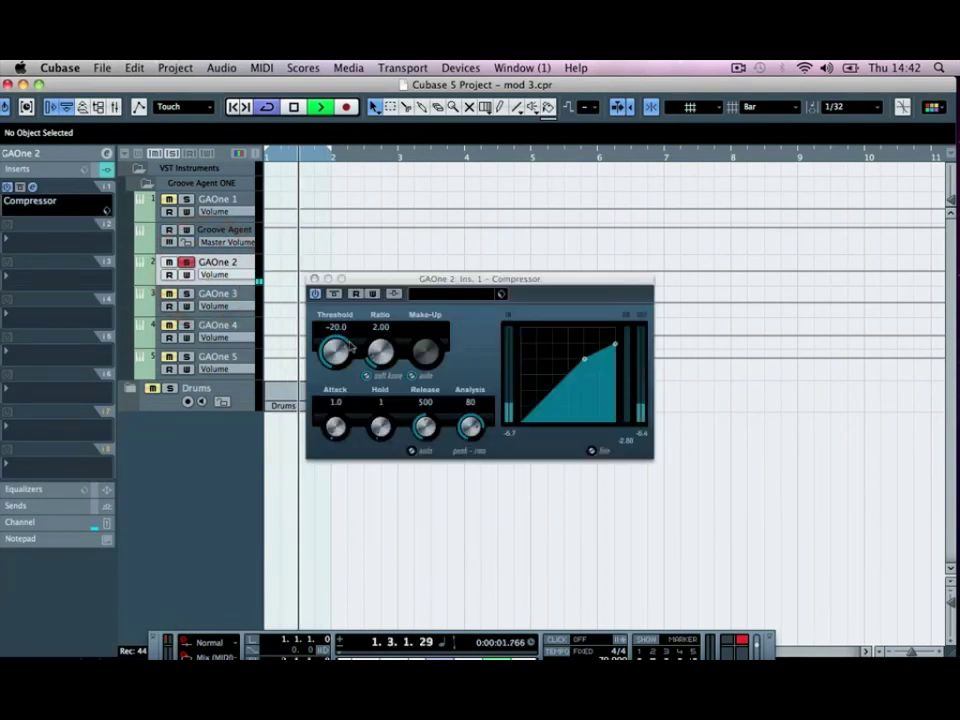
pyautogui.click(343, 344)
pyautogui.moveTo(343, 344); pyautogui.dragTo(373, 326)
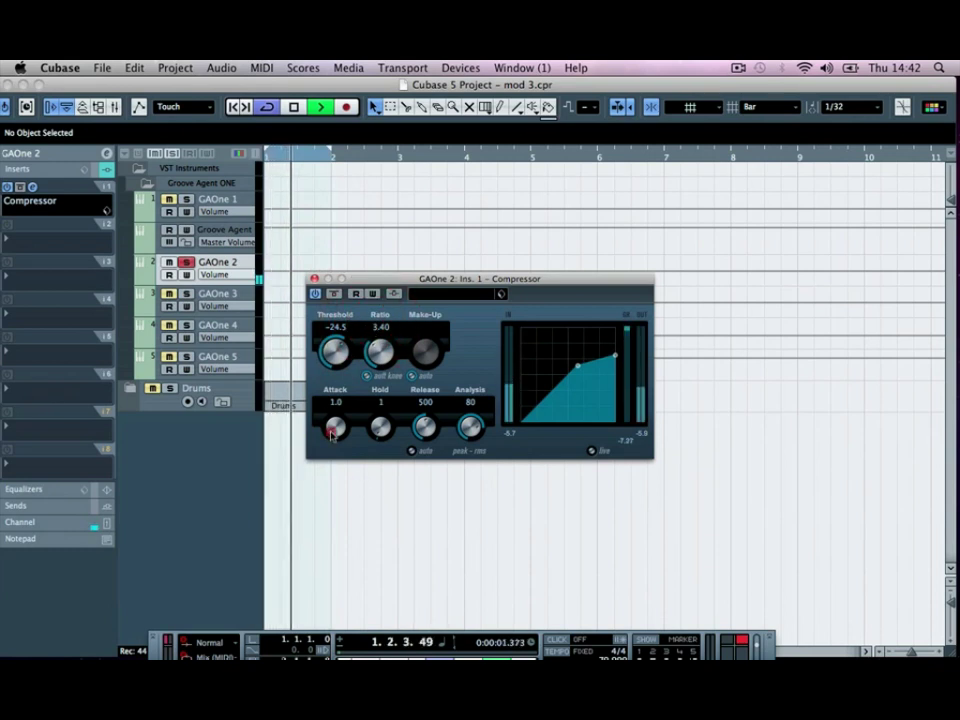
pyautogui.moveTo(327, 418)
pyautogui.mouseDown()
pyautogui.moveTo(320, 428)
pyautogui.moveTo(332, 430)
pyautogui.mouseUp()
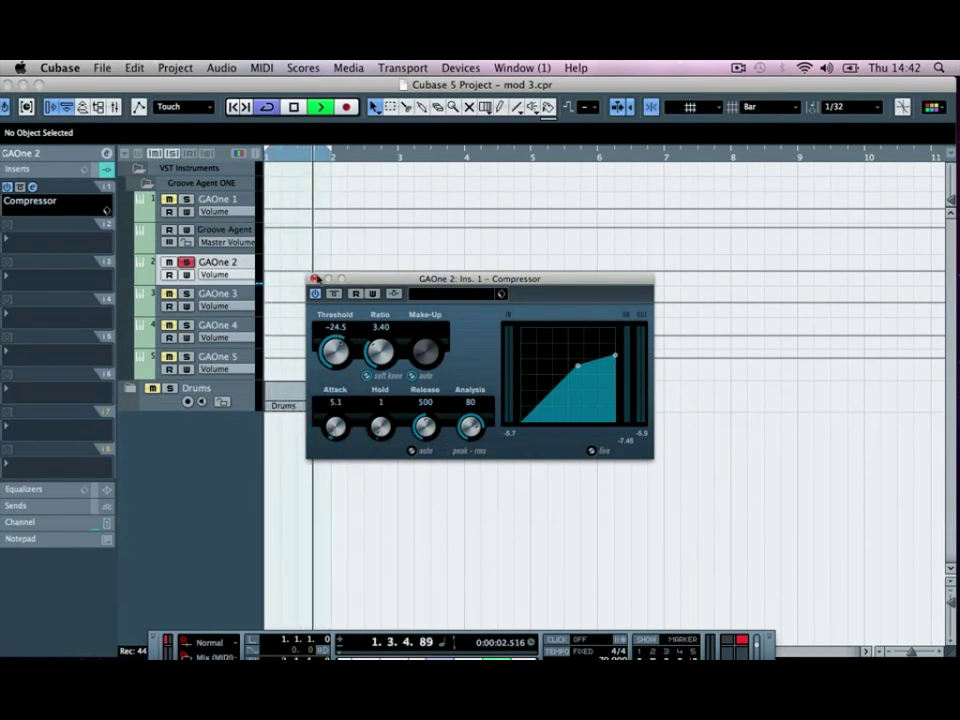
pyautogui.moveTo(378, 335); pyautogui.dragTo(373, 348)
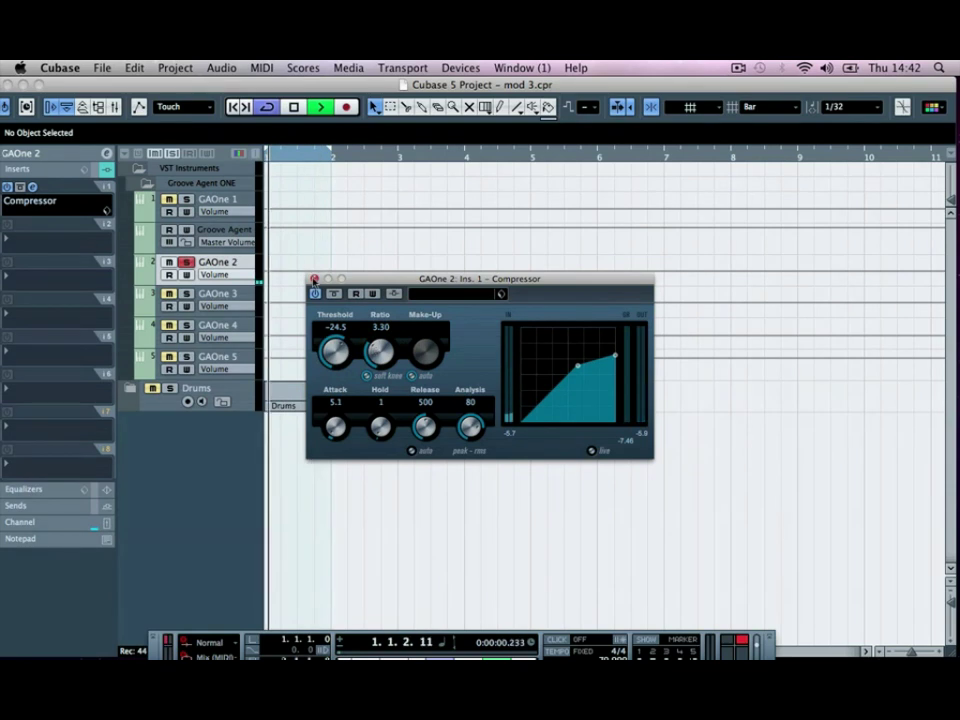
# Step: Enable GAOne 2's EQ band 2 with a 2.8 dB boost at 170.6 Hz
pyautogui.click(313, 279)
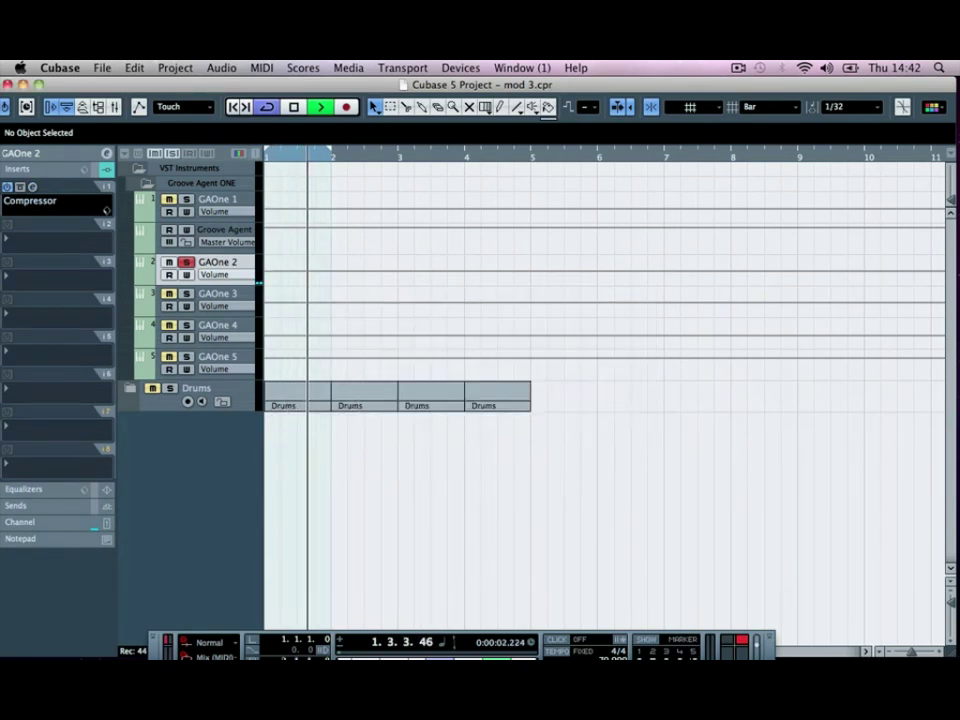
pyautogui.click(106, 172)
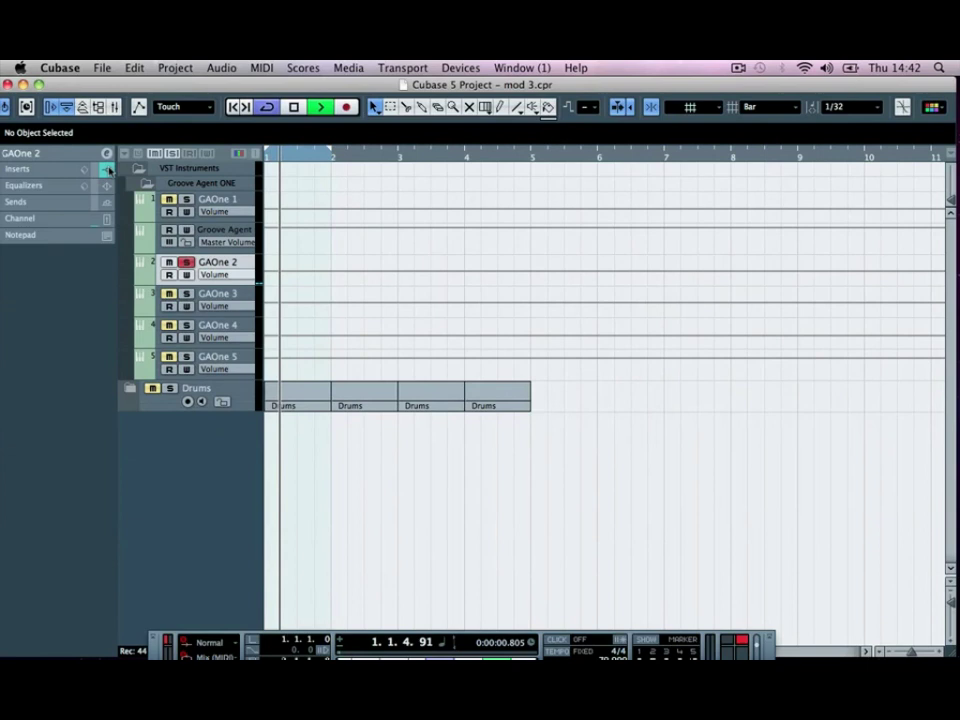
pyautogui.click(106, 153)
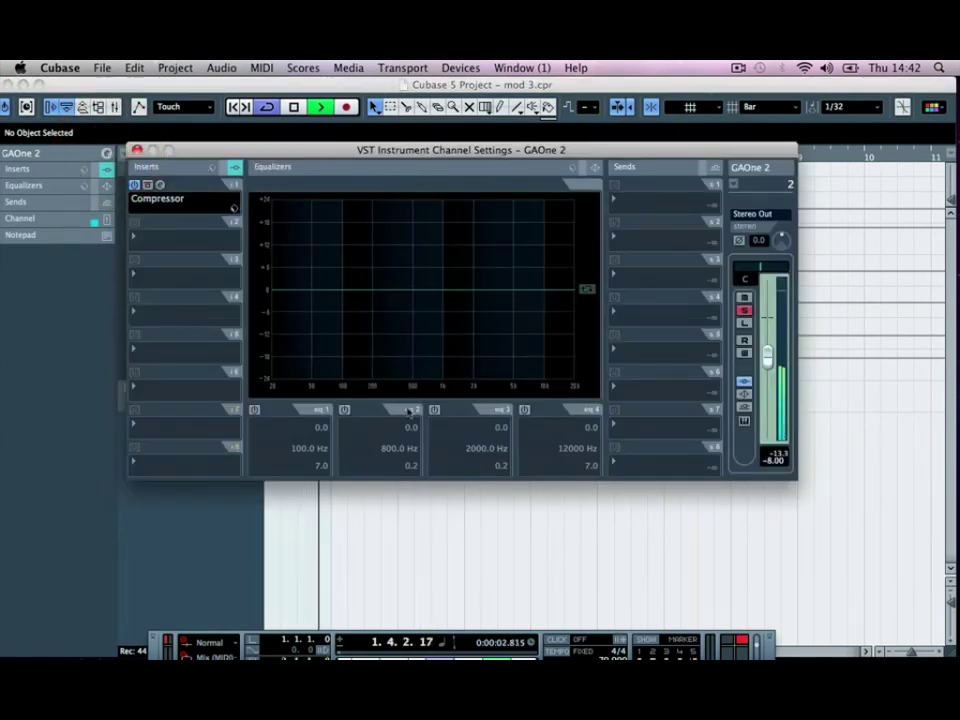
pyautogui.click(344, 410)
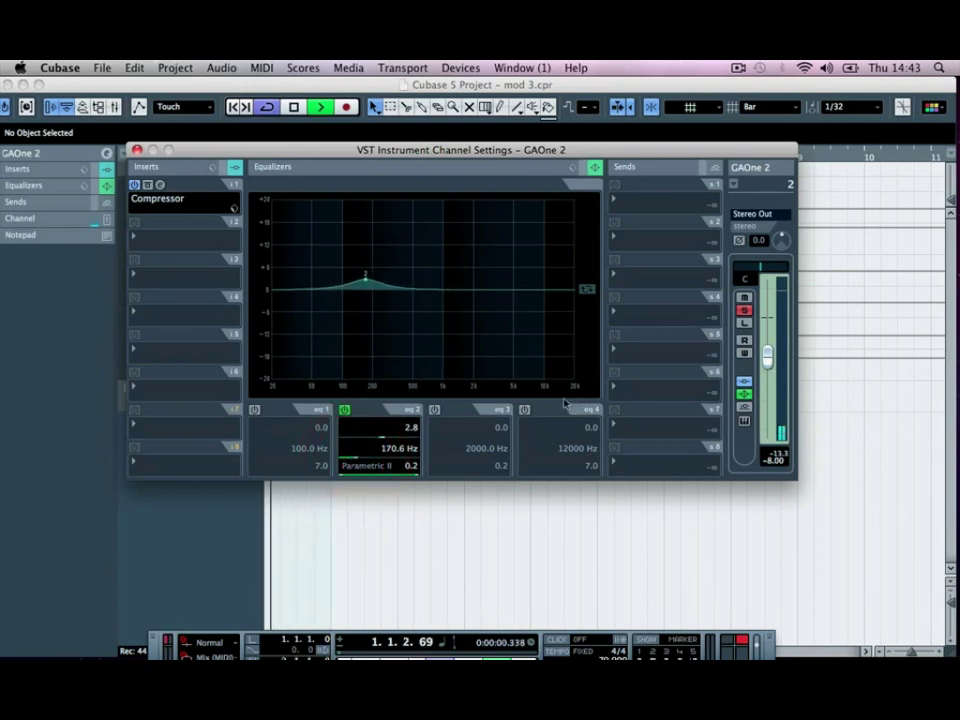
# Step: Make EQ band 4 a 5.2 dB High Shelf III starting at 3886.8 Hz
pyautogui.click(526, 411)
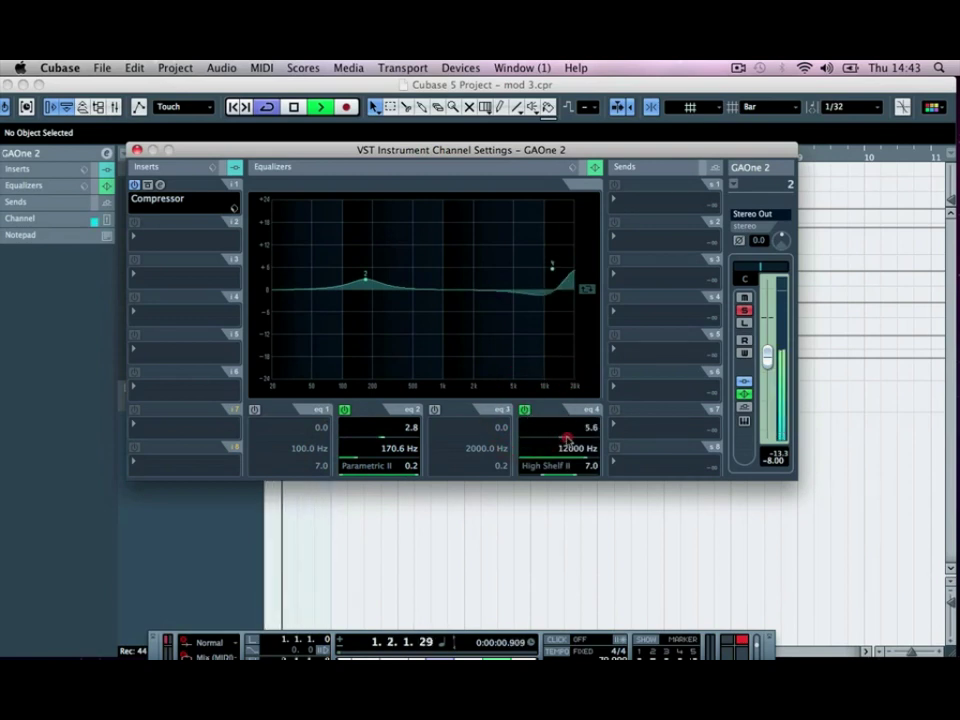
pyautogui.click(566, 440)
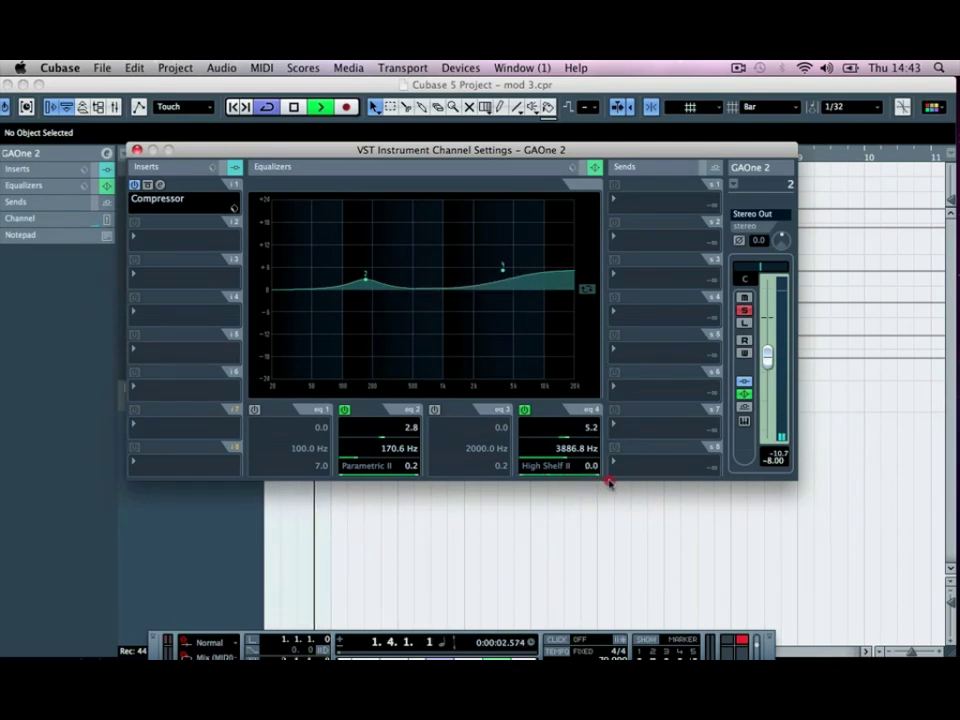
pyautogui.click(557, 464)
pyautogui.click(556, 572)
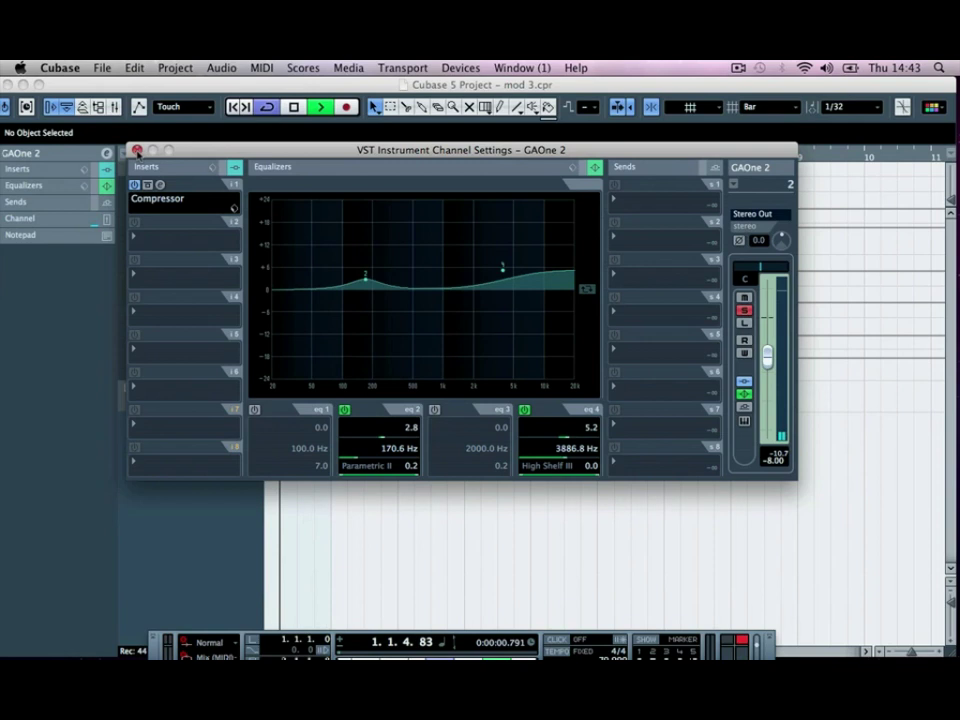
pyautogui.click(137, 150)
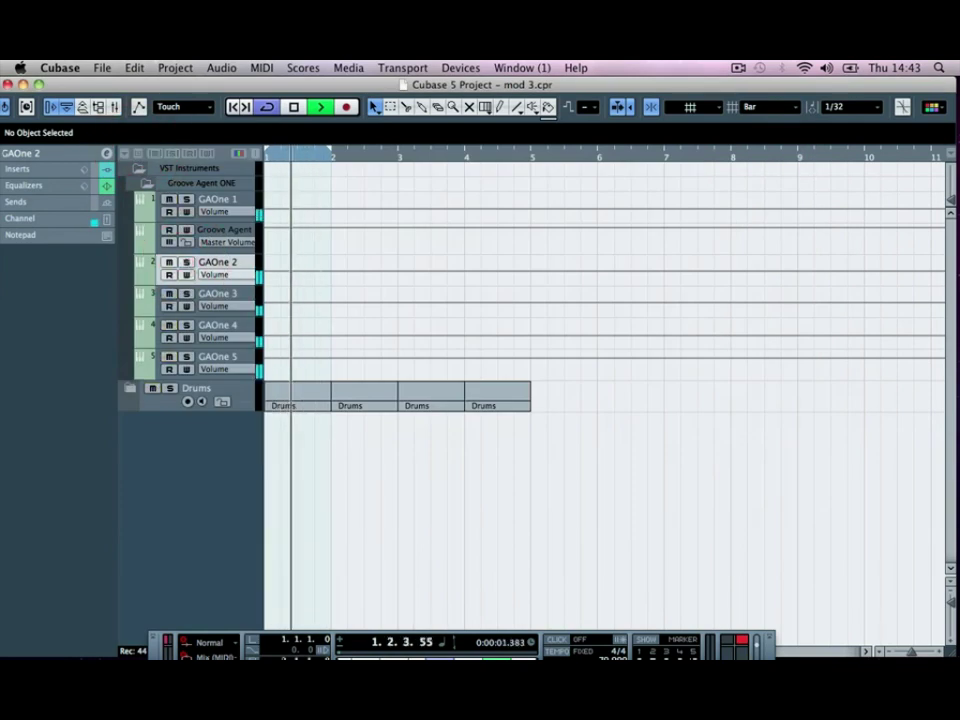
# Step: Solo GAOne 4 and add a Compressor to its first insert slot
pyautogui.click(186, 293)
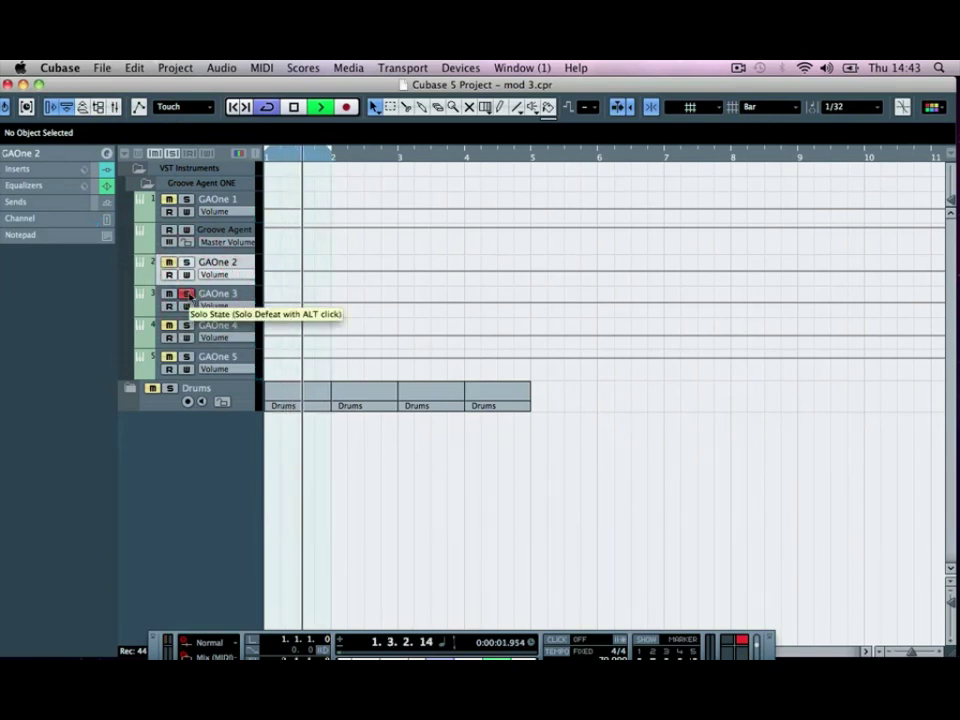
pyautogui.click(186, 293)
pyautogui.click(186, 325)
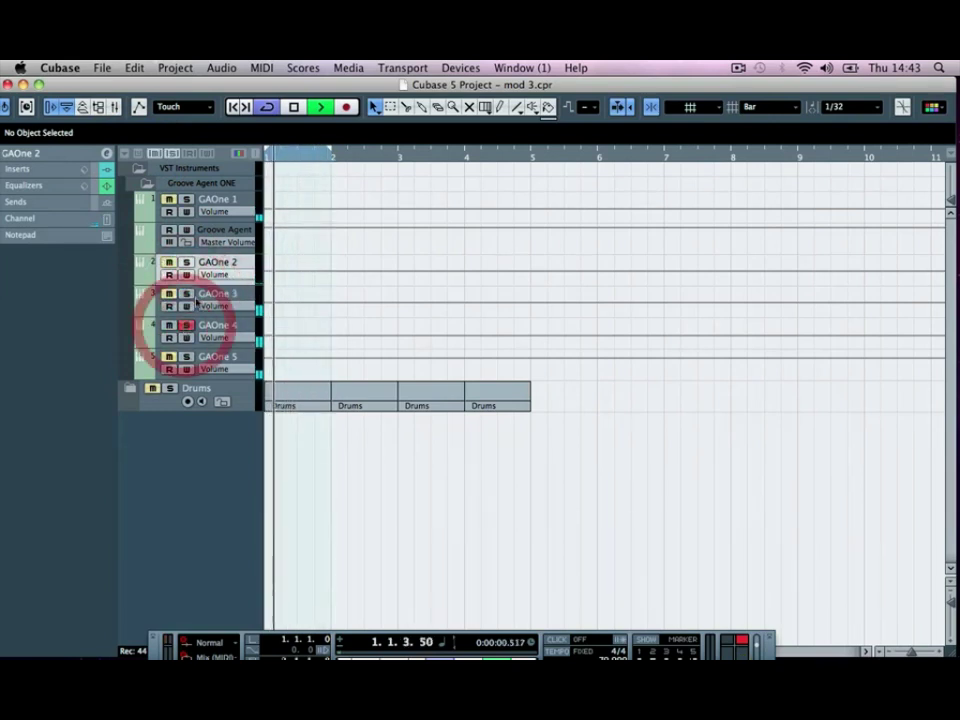
pyautogui.click(146, 333)
pyautogui.click(96, 168)
pyautogui.click(45, 190)
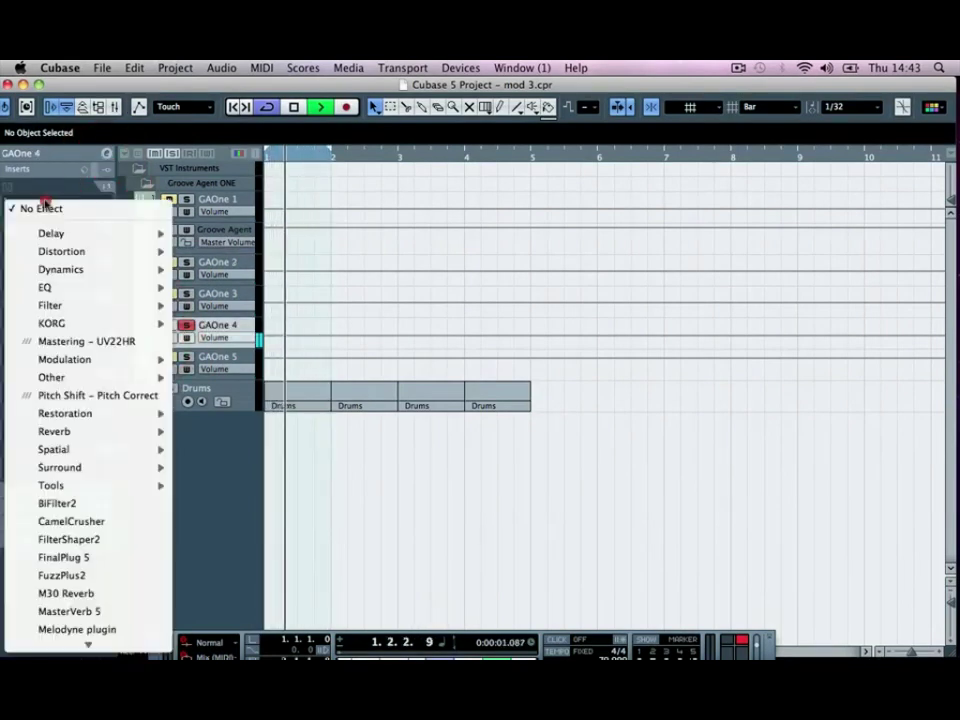
pyautogui.click(221, 266)
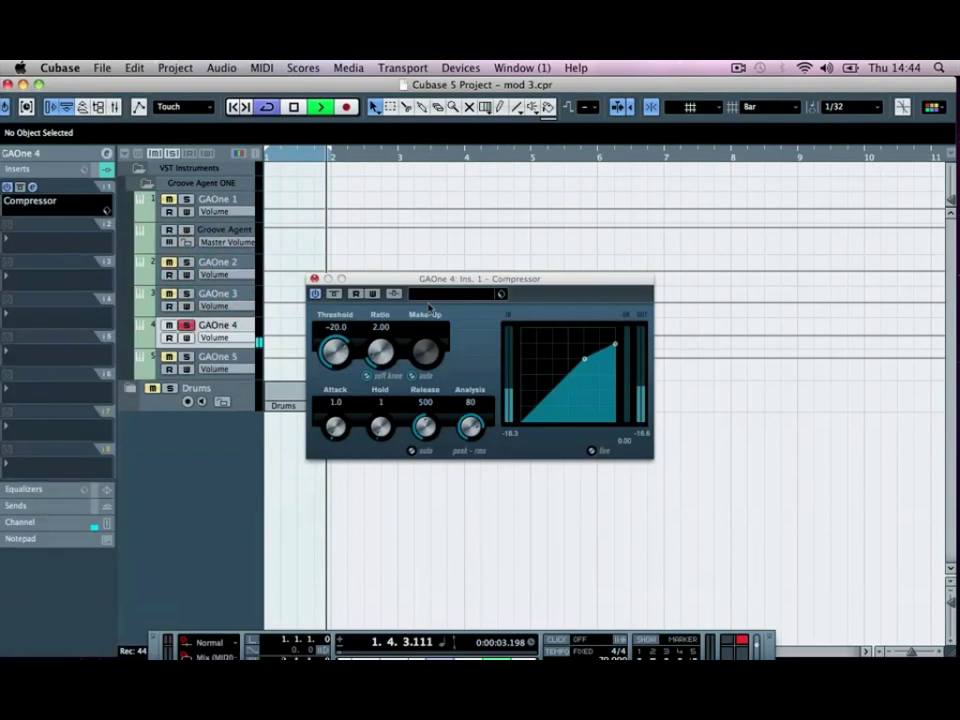
# Step: Set the Compressor to threshold -14.9, ratio 3.26, attack 12.0 and release about 535
pyautogui.moveTo(348, 344)
pyautogui.mouseDown()
pyautogui.moveTo(349, 355)
pyautogui.moveTo(345, 343)
pyautogui.mouseUp()
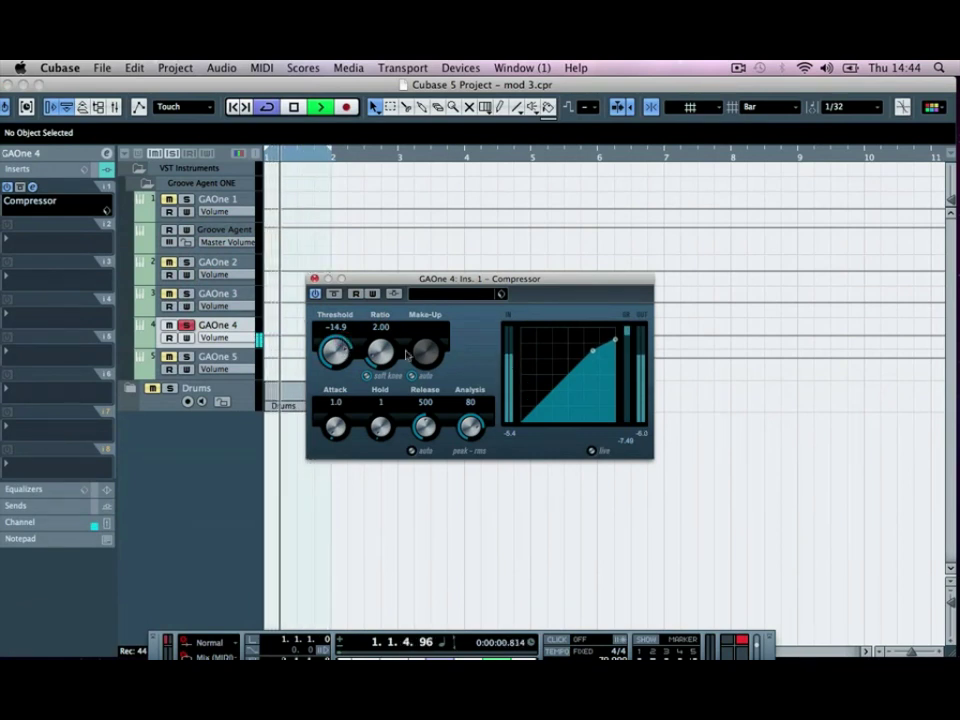
pyautogui.moveTo(372, 347); pyautogui.dragTo(371, 345)
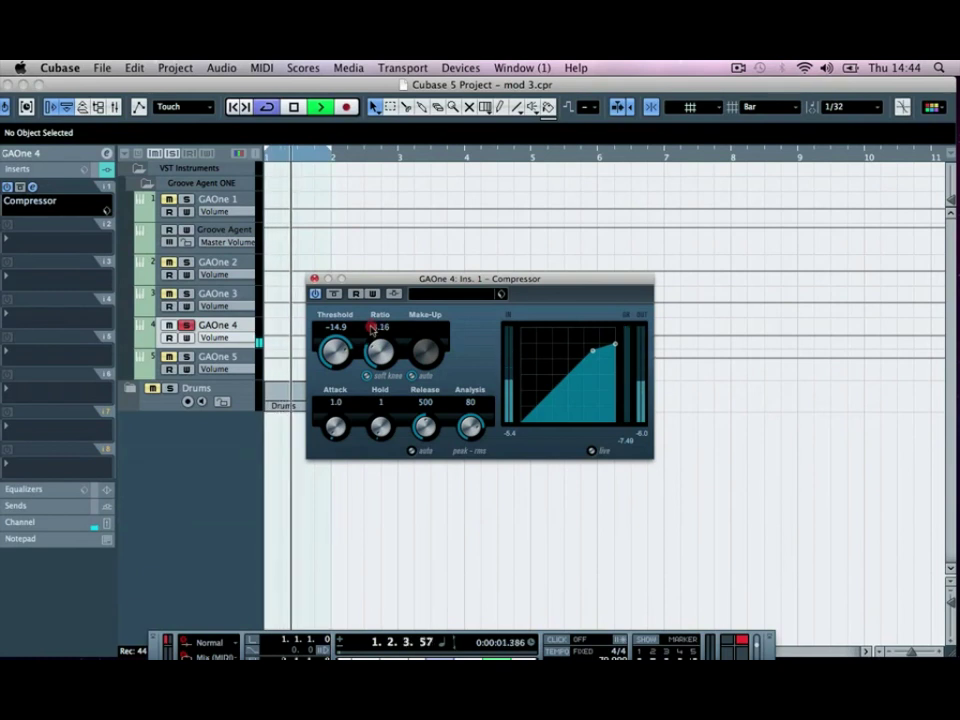
pyautogui.moveTo(372, 327); pyautogui.dragTo(343, 289)
pyautogui.click(366, 374)
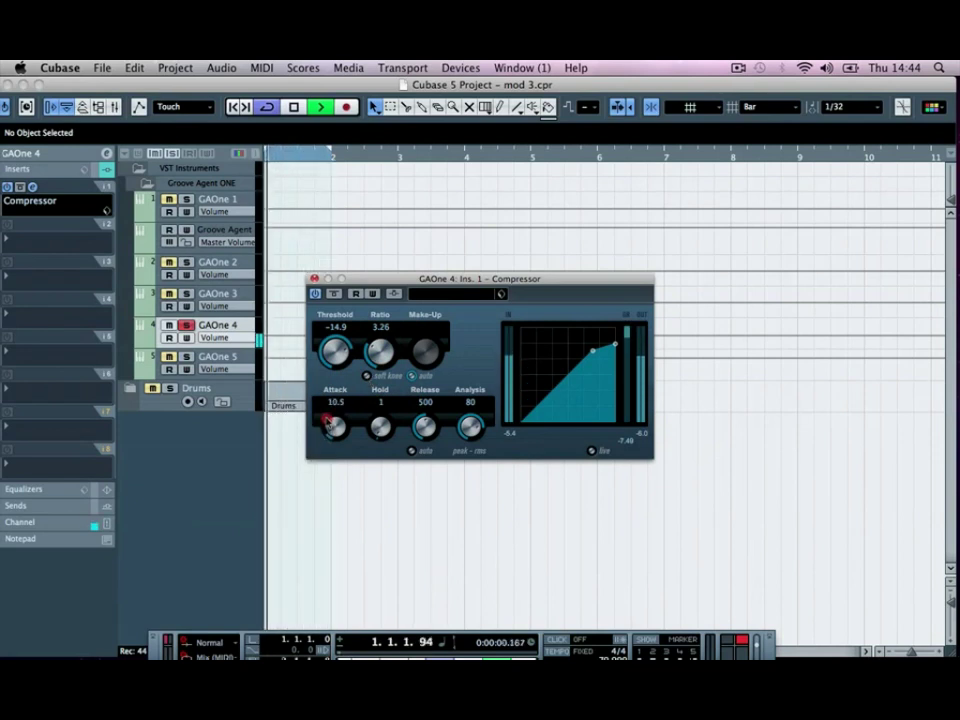
pyautogui.moveTo(330, 422); pyautogui.dragTo(331, 426)
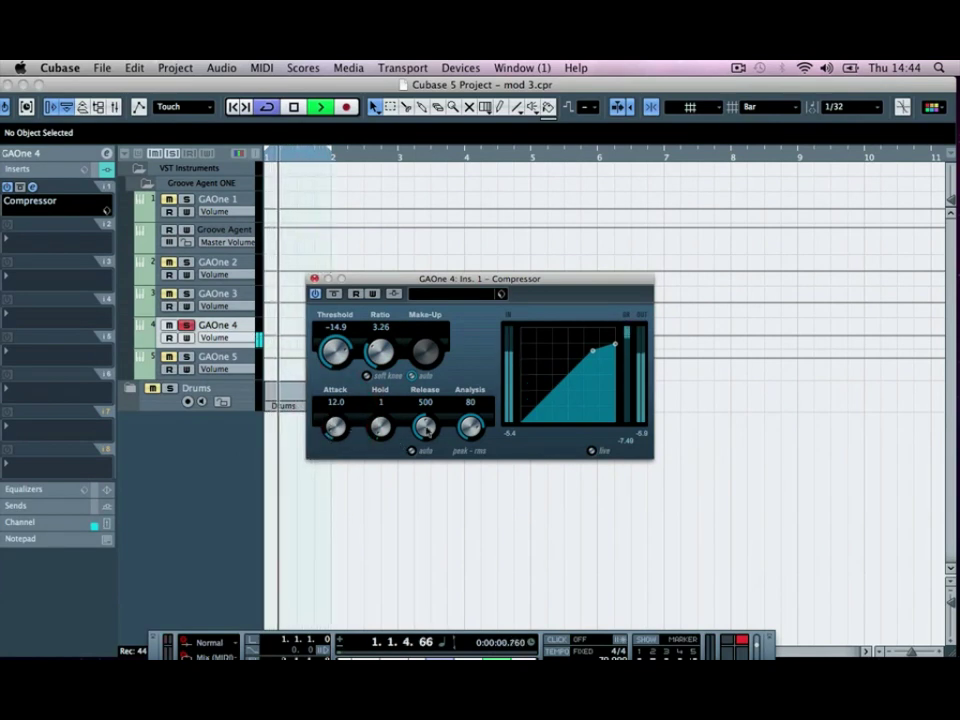
pyautogui.moveTo(425, 426)
pyautogui.mouseDown()
pyautogui.moveTo(428, 414)
pyautogui.moveTo(427, 428)
pyautogui.mouseUp()
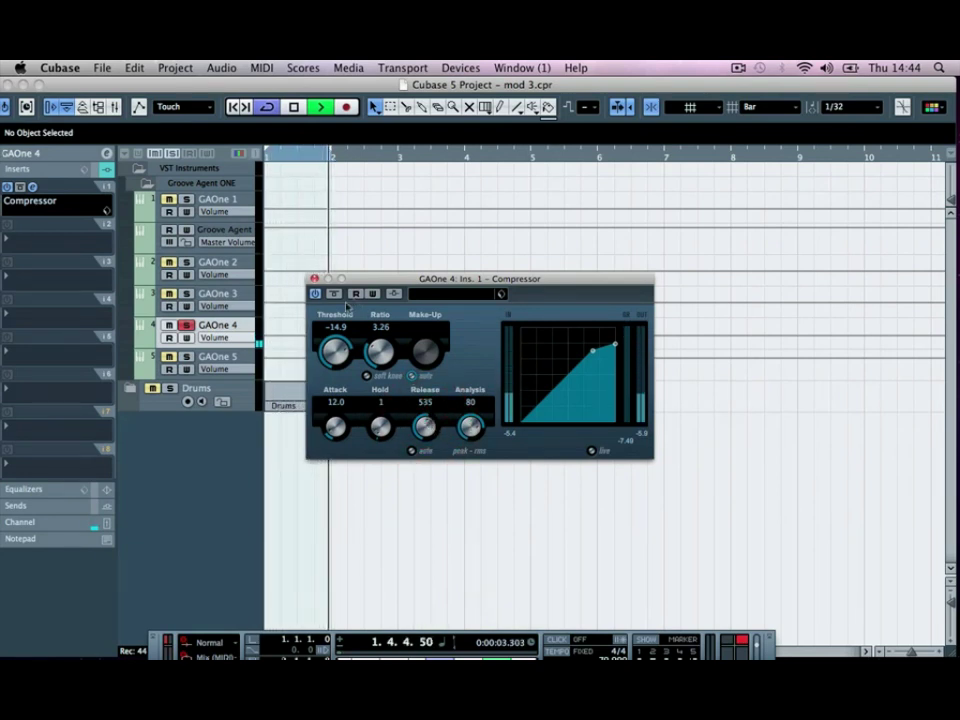
# Step: Enable GAOne 4's EQ band 2 and set its frequency to 71.7 Hz
pyautogui.click(315, 279)
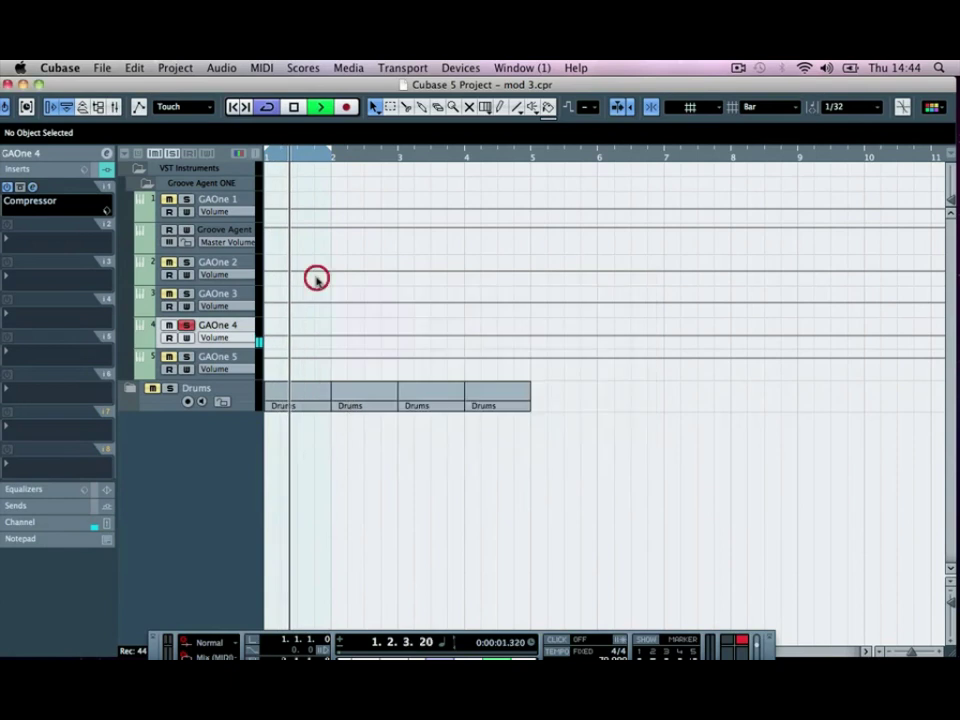
pyautogui.click(186, 330)
pyautogui.click(105, 172)
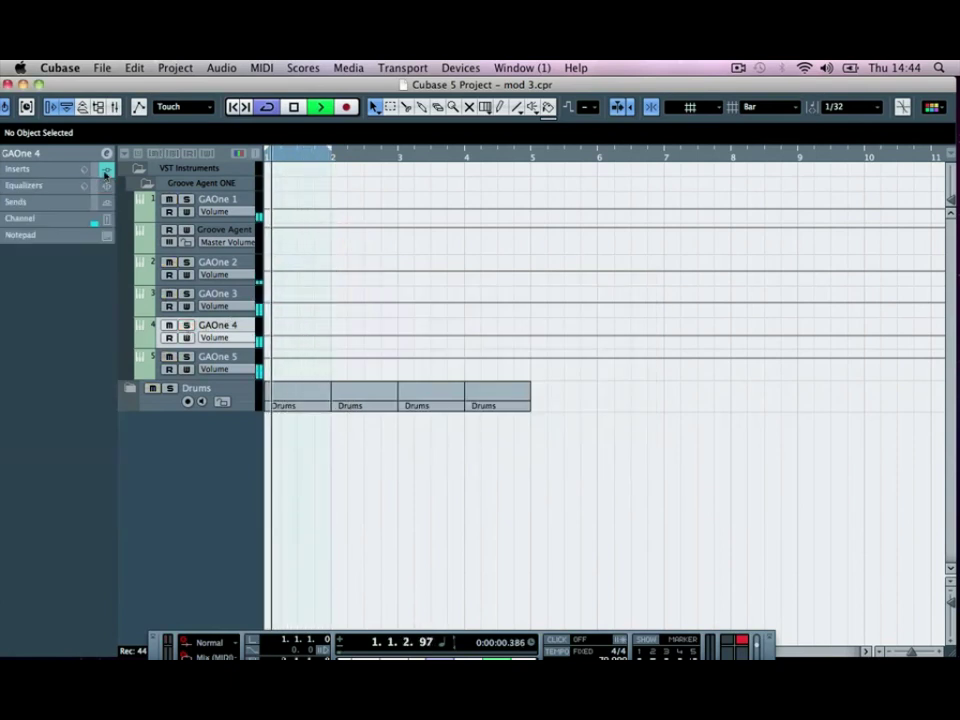
pyautogui.click(105, 155)
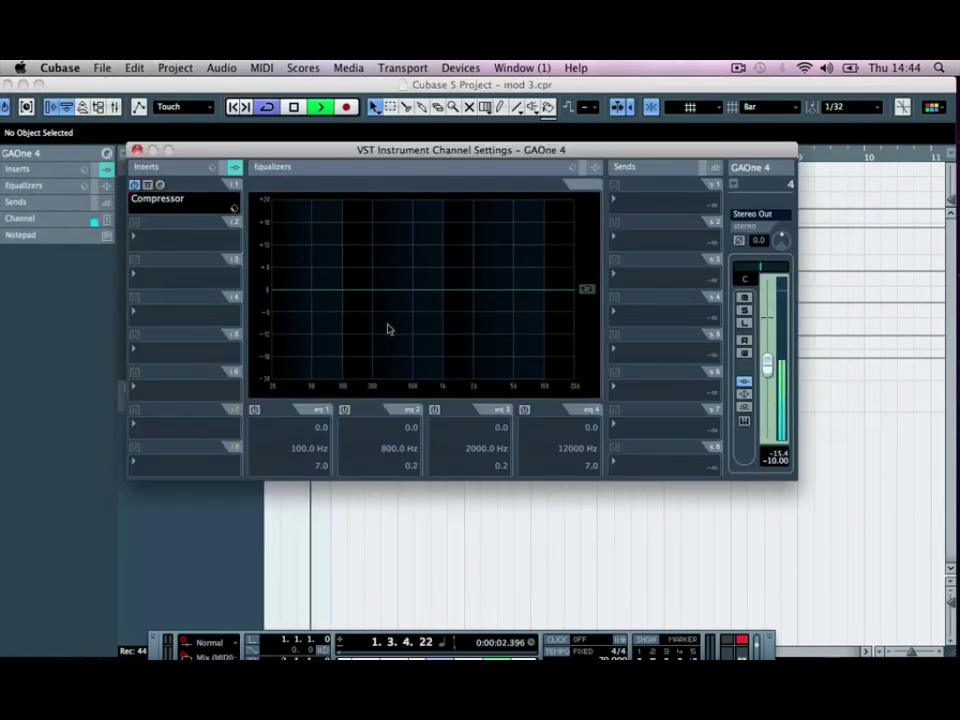
pyautogui.click(344, 409)
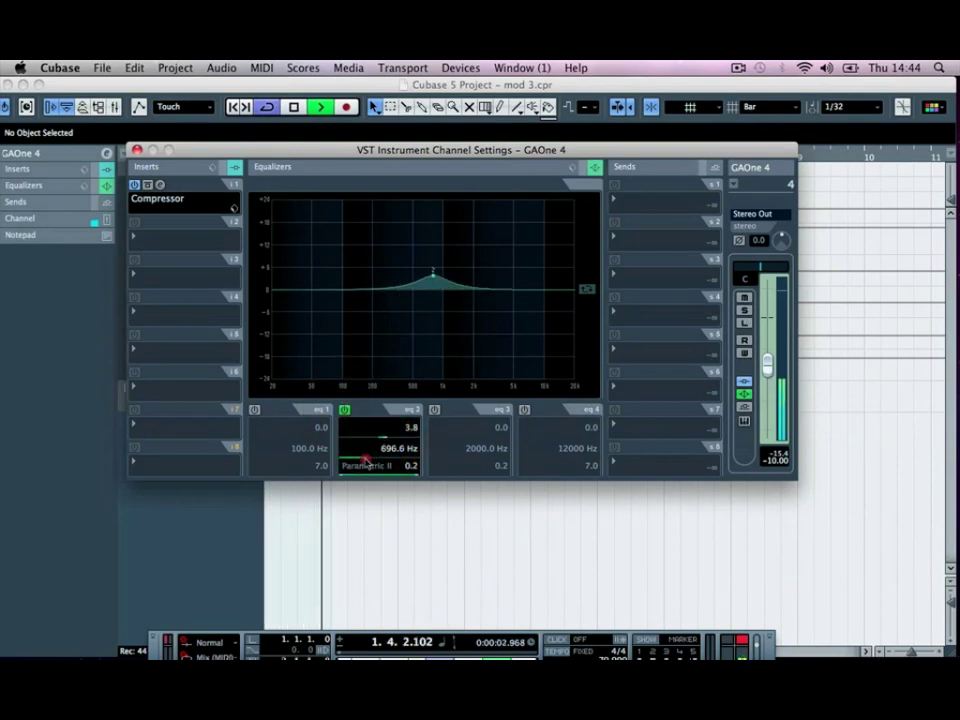
pyautogui.moveTo(366, 459); pyautogui.dragTo(356, 459)
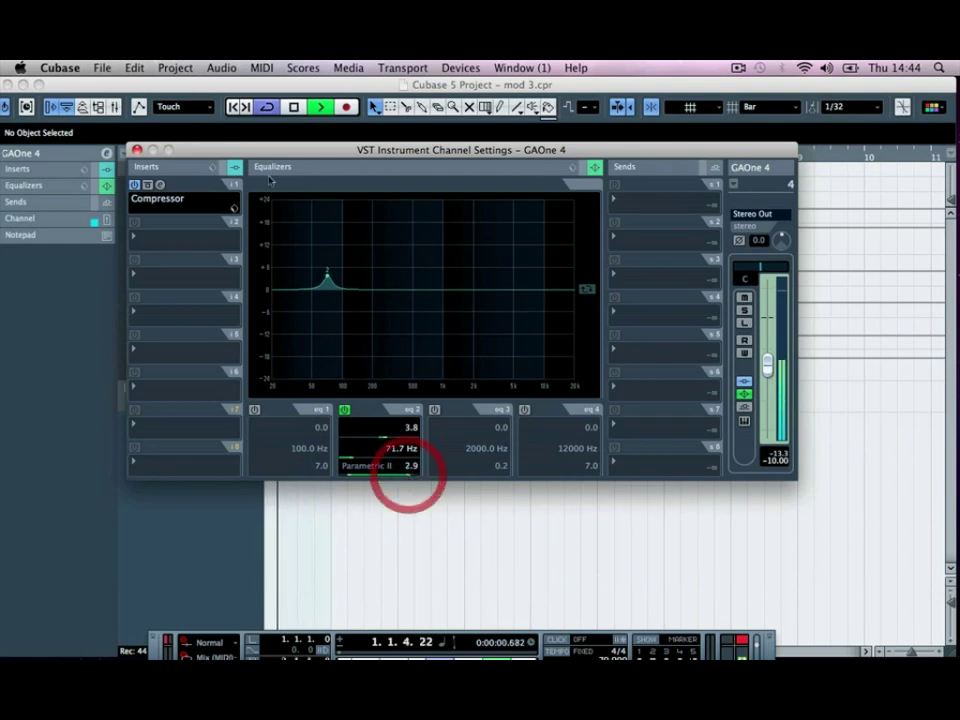
# Step: Boost EQ band 2's gain to about 3.2 dB with GAOne 4 soloed
pyautogui.moveTo(236, 148); pyautogui.dragTo(381, 146)
pyautogui.click(188, 325)
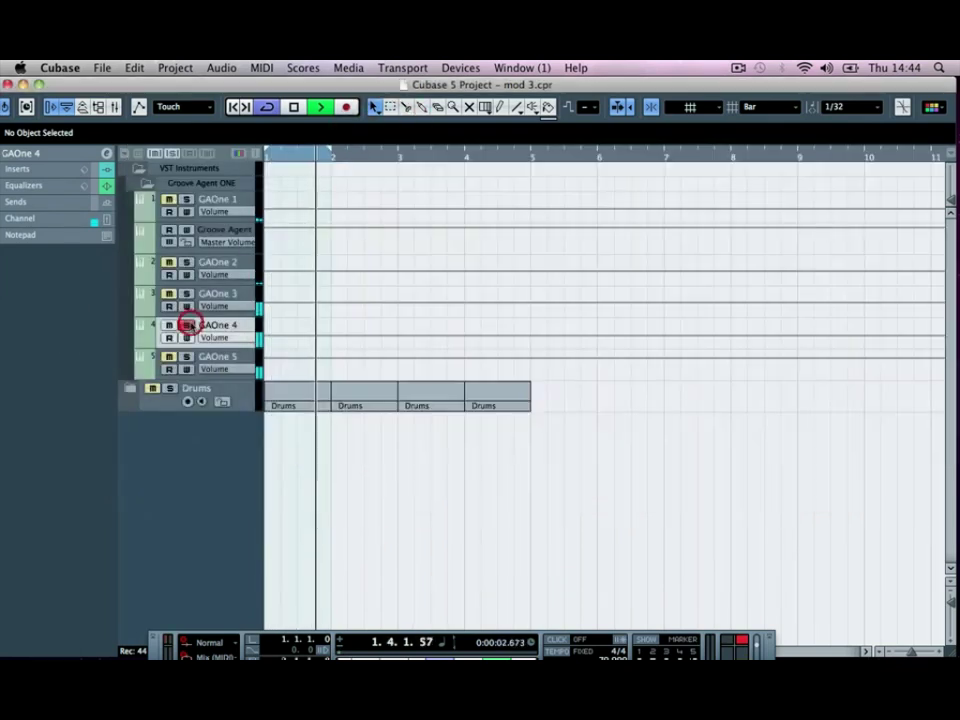
pyautogui.click(106, 153)
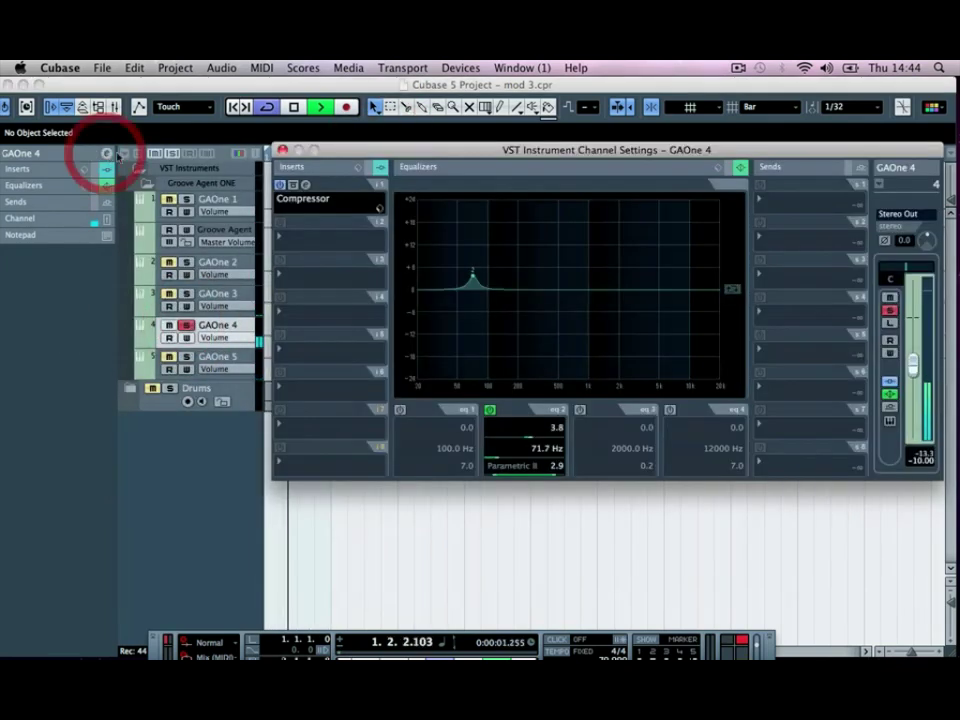
pyautogui.doubleClick(558, 427)
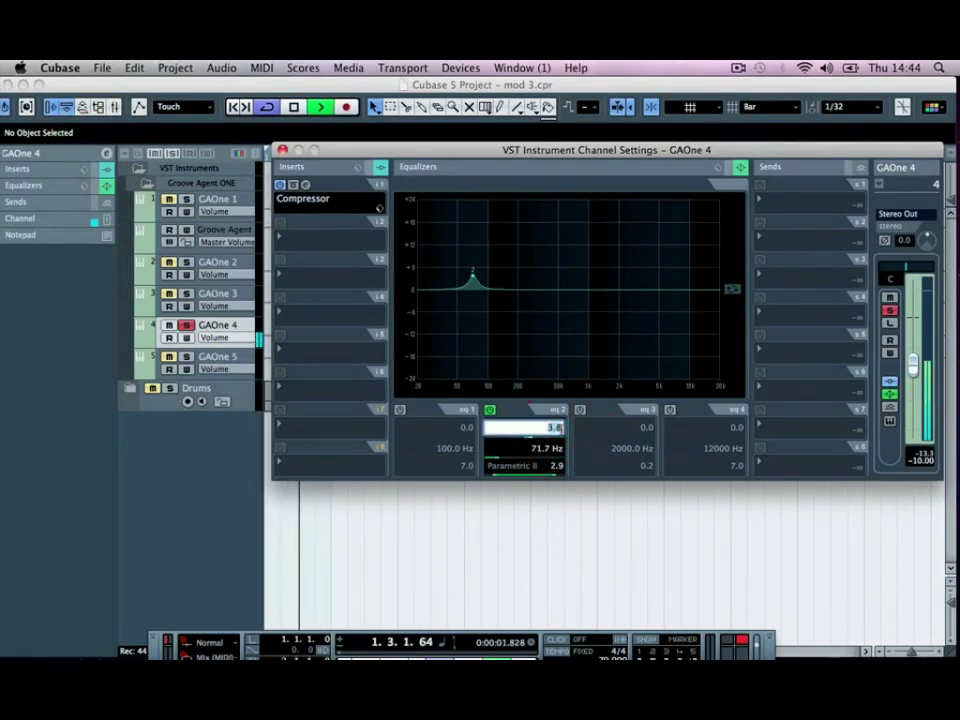
pyautogui.write('3.3')
pyautogui.press('Return')
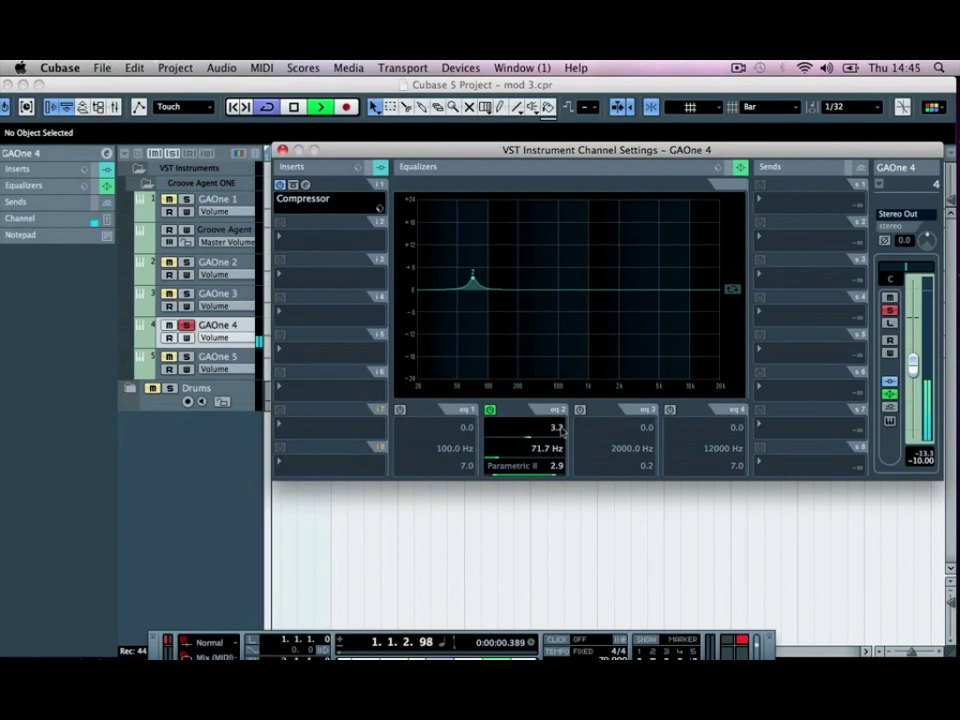
# Step: Enable EQ band 4 with a 2.0 dB gain
pyautogui.click(670, 410)
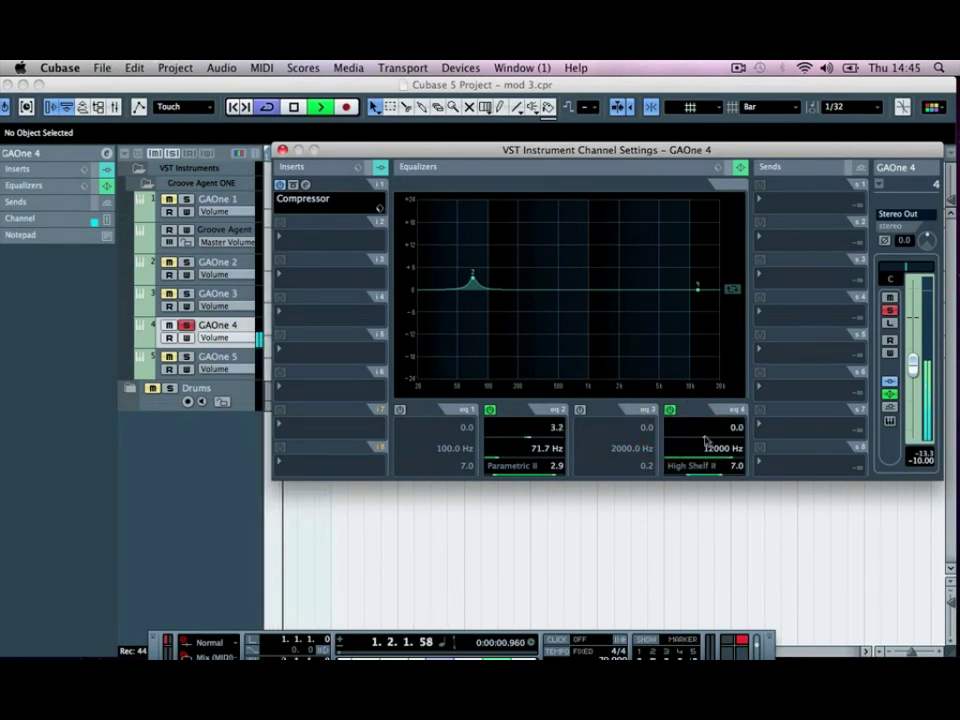
pyautogui.moveTo(705, 441); pyautogui.dragTo(707, 430)
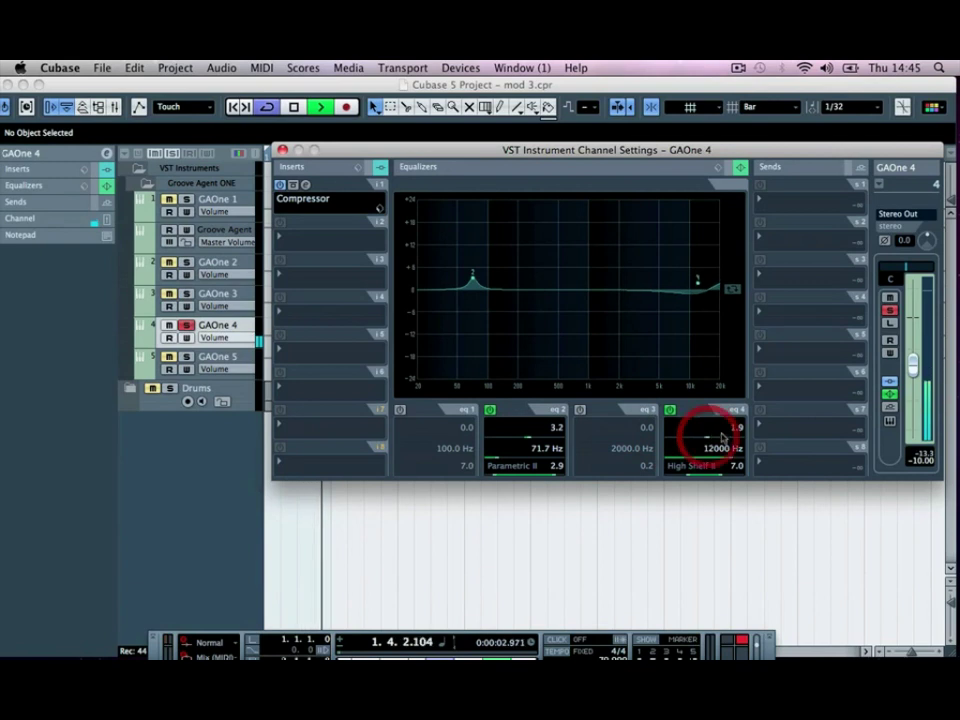
pyautogui.click(735, 428)
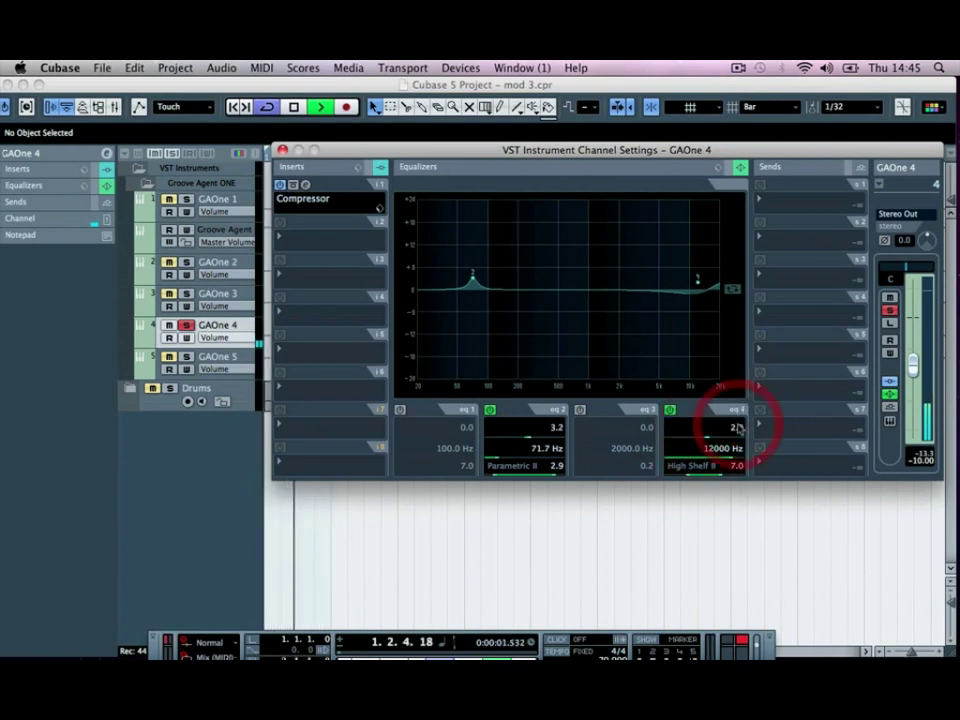
pyautogui.click(737, 428)
pyautogui.write('2')
pyautogui.press('Return')
# Step: Make band 4 a High Shelf III around 1974.7 Hz, then unsolo GAOne 4
pyautogui.moveTo(722, 461); pyautogui.dragTo(701, 458)
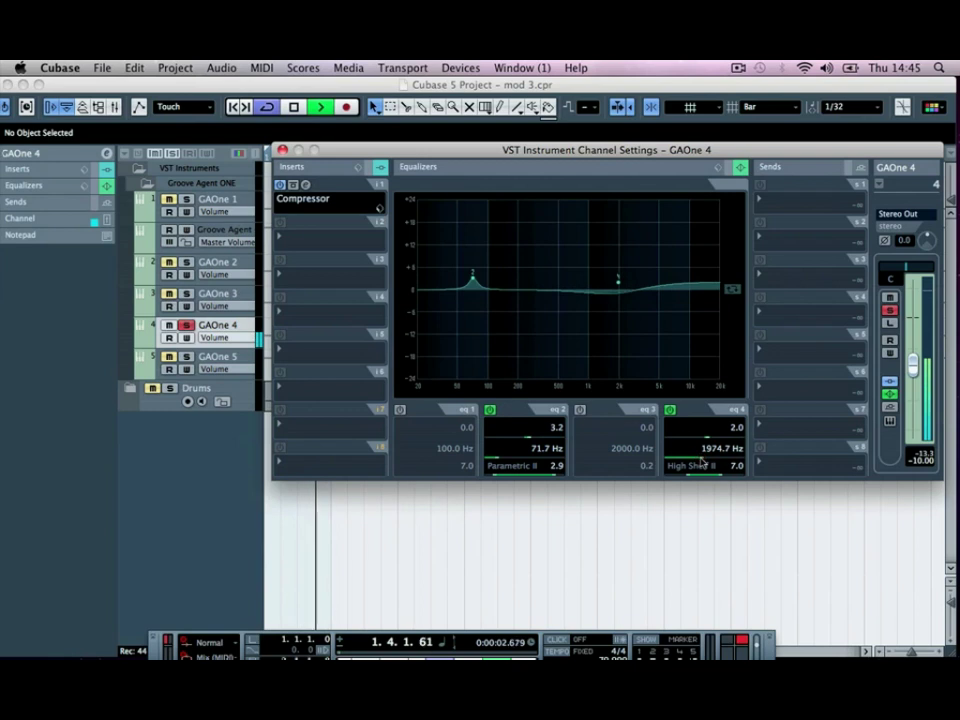
pyautogui.click(703, 465)
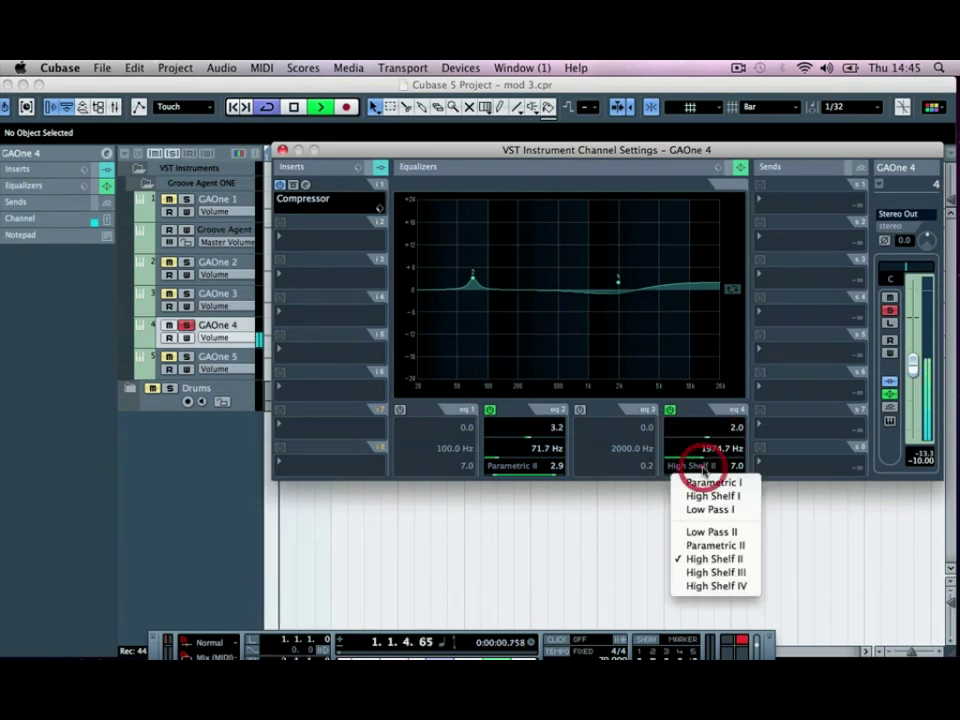
pyautogui.click(714, 571)
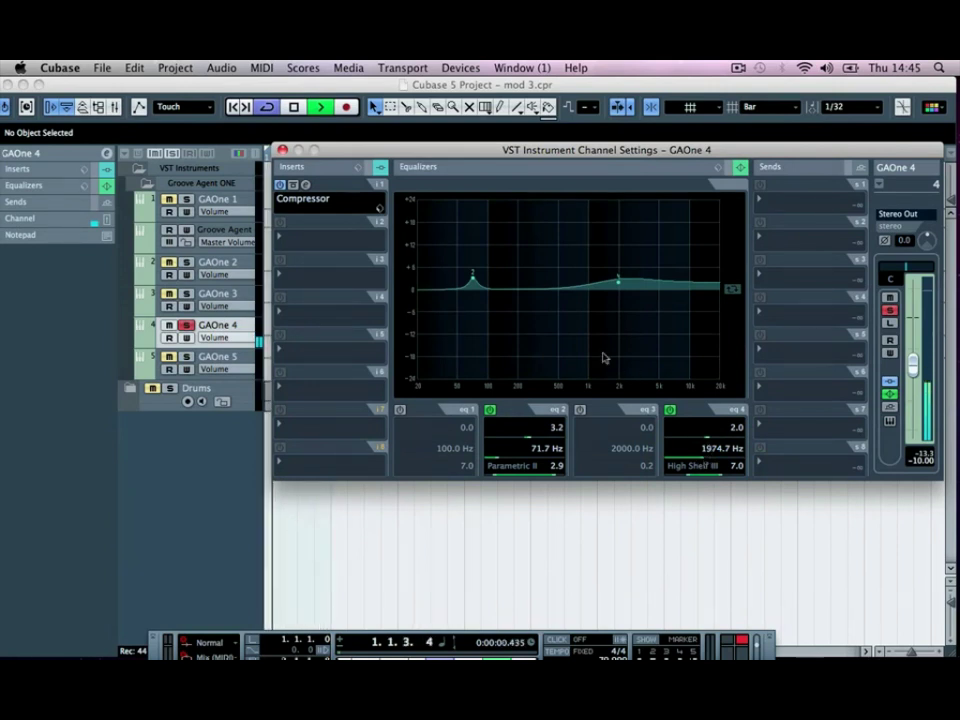
pyautogui.click(282, 150)
pyautogui.click(186, 326)
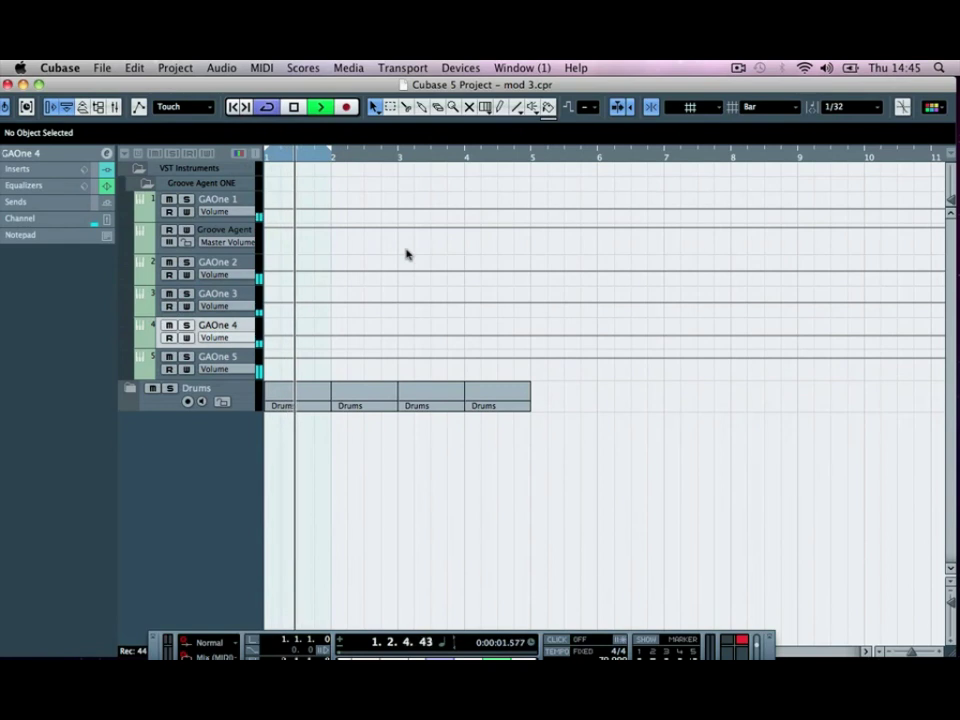
# Step: Stop project playback with the spacebar
pyautogui.press('space')
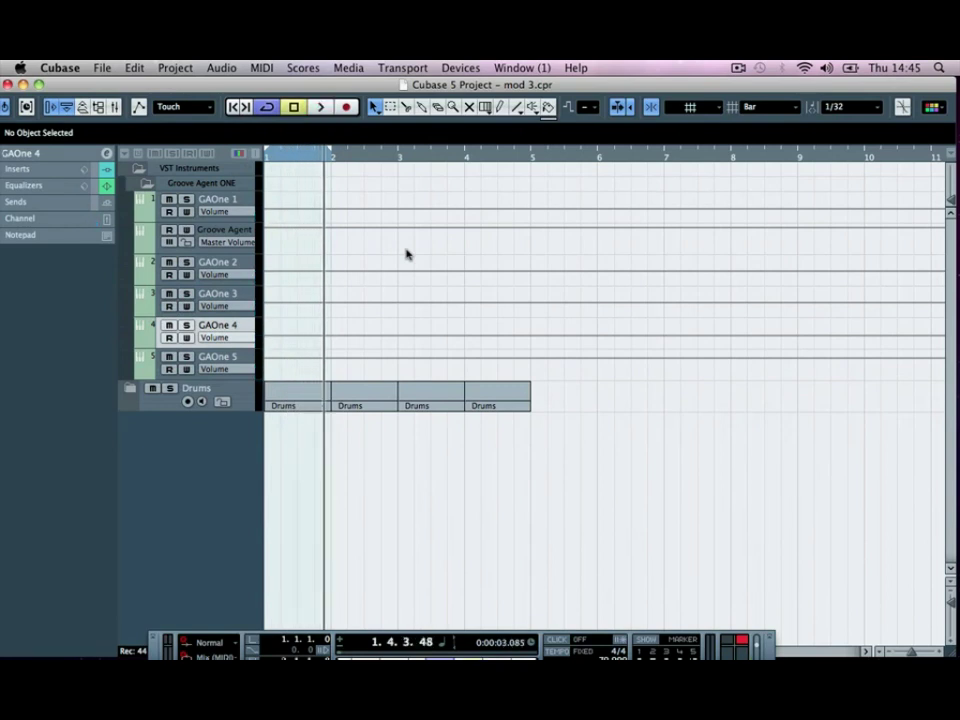